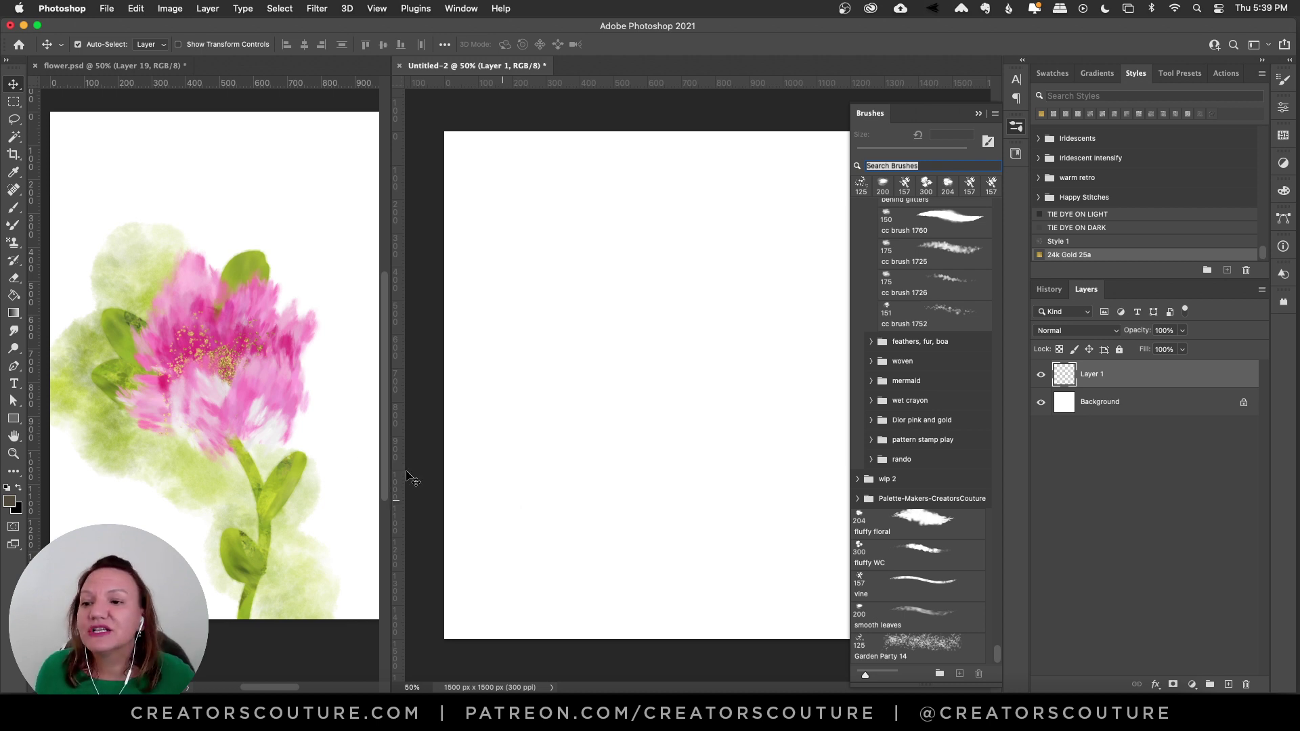
Activate the Pattern Stamp tool, check its pink pattern in the flower group, and choose the fluffy floral brush
left_click(15, 245)
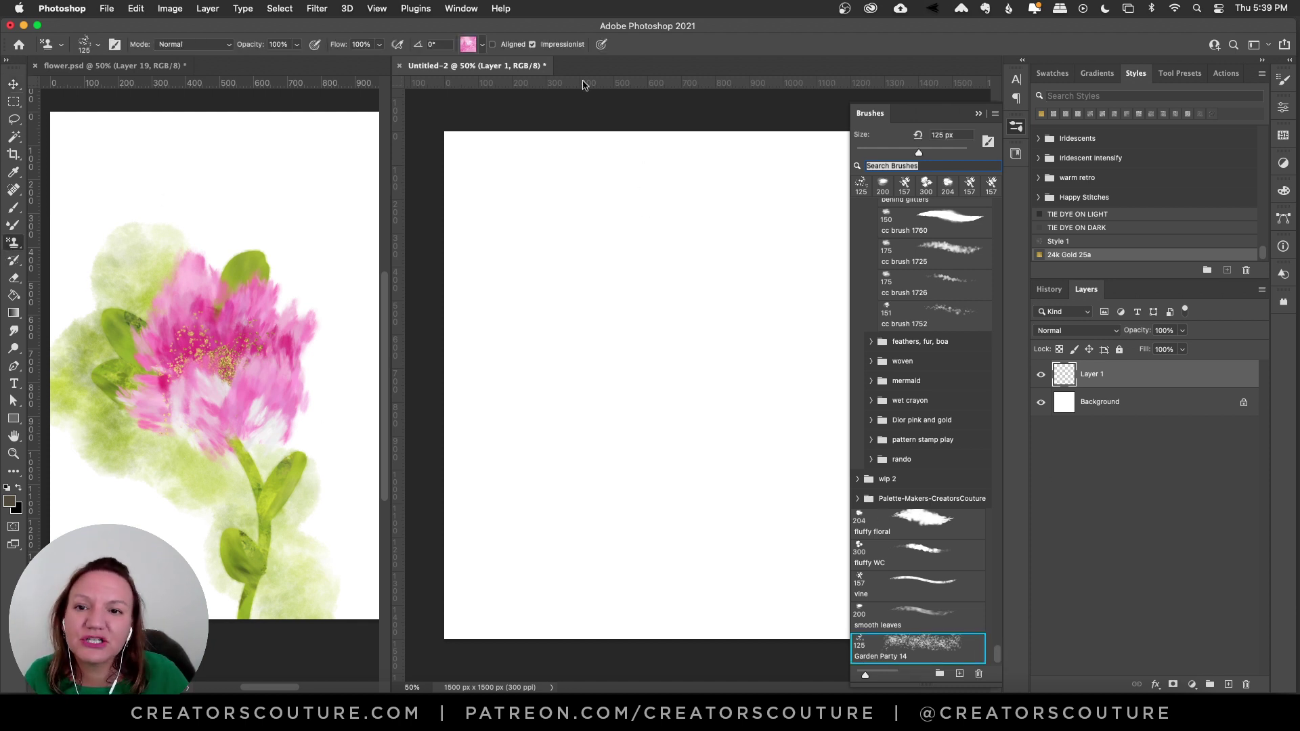
left_click(467, 45)
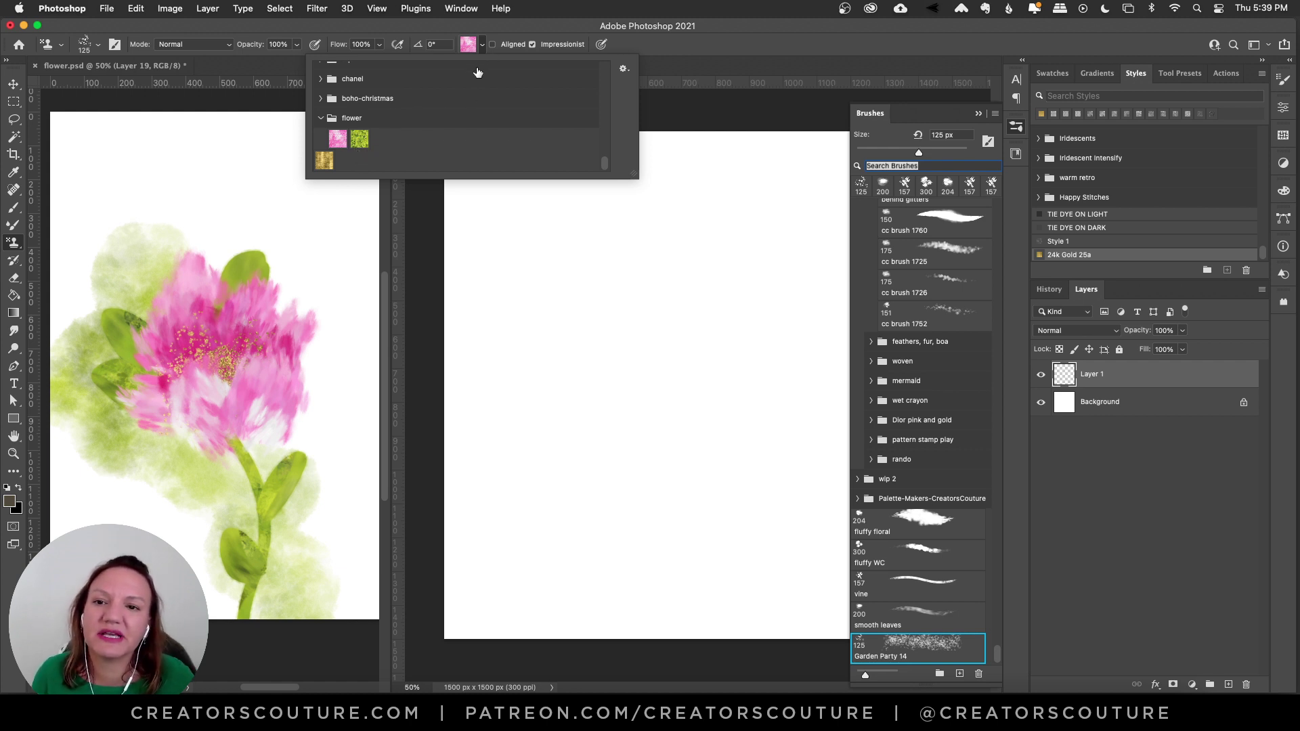
left_click(466, 46)
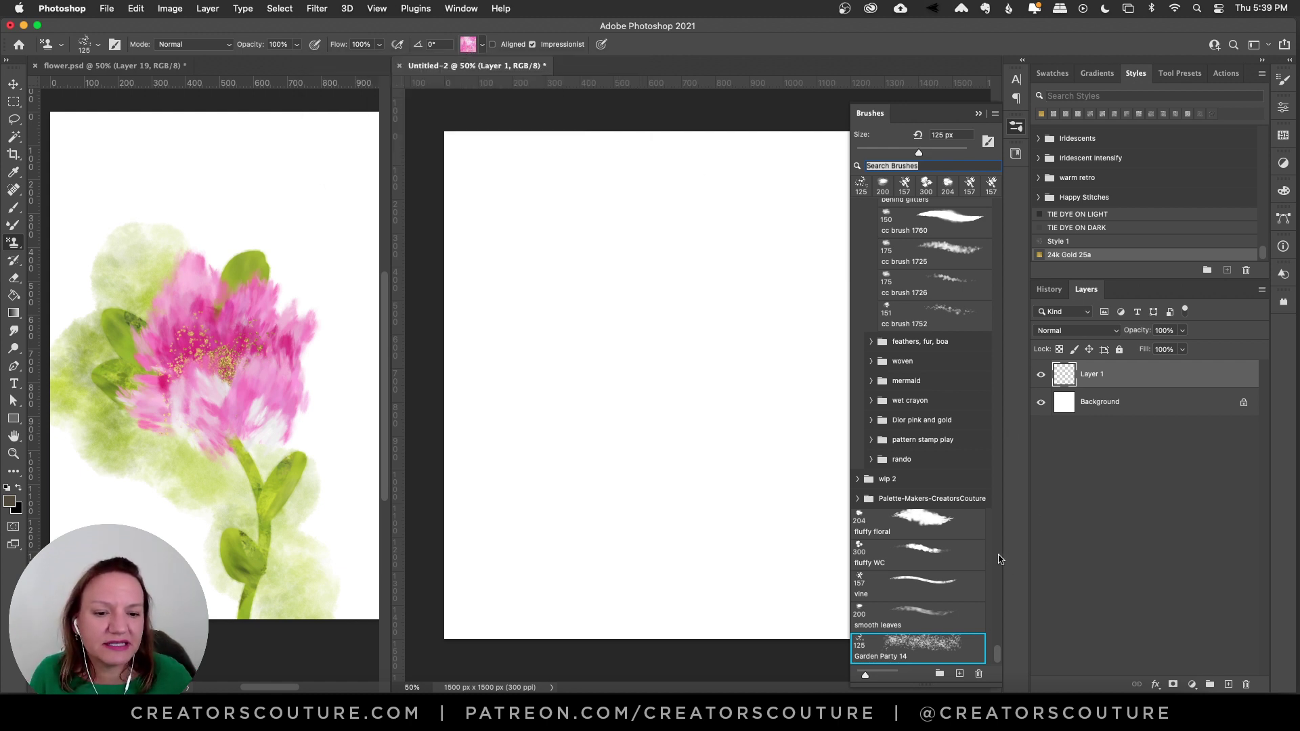
left_click(925, 526)
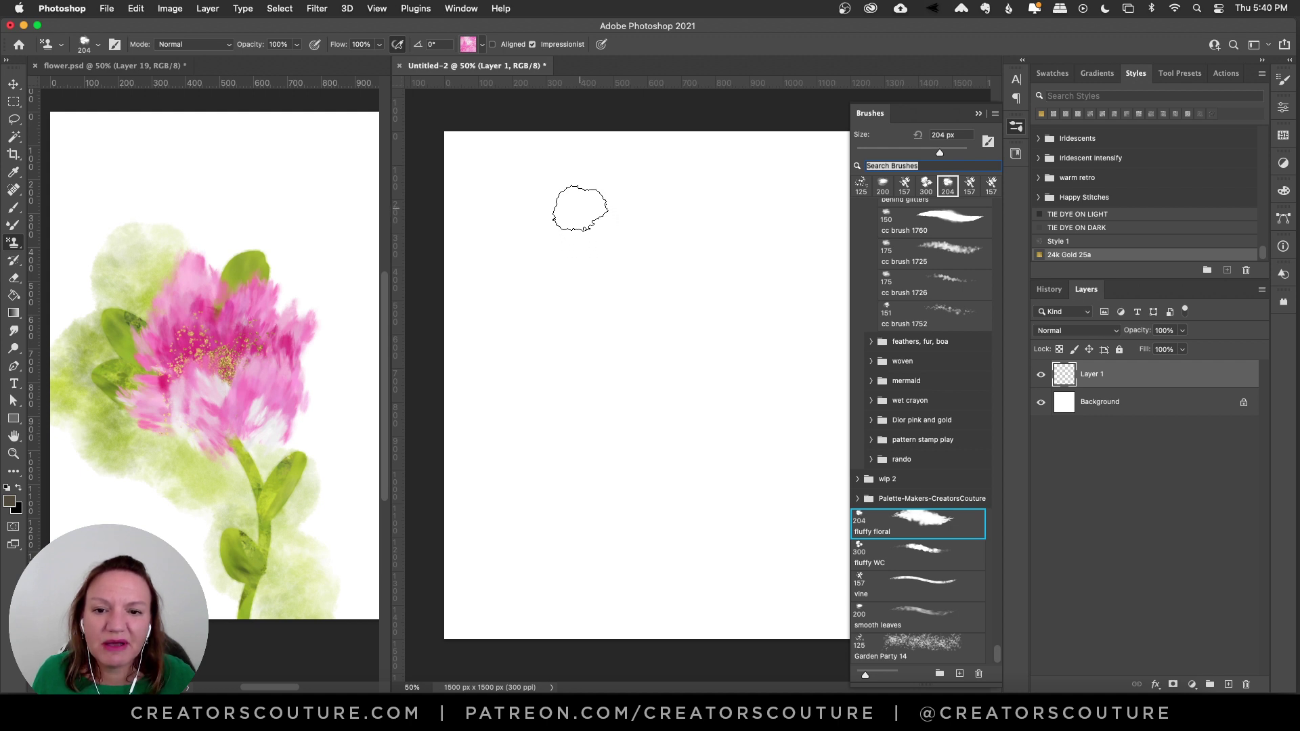
Paint four narrow vertical pink strokes side by side across the upper part of the blank canvas
mouse_move(582, 211)
left_mouse_down()
mouse_move(571, 334)
mouse_move(588, 244)
mouse_move(571, 319)
mouse_move(582, 325)
left_mouse_up()
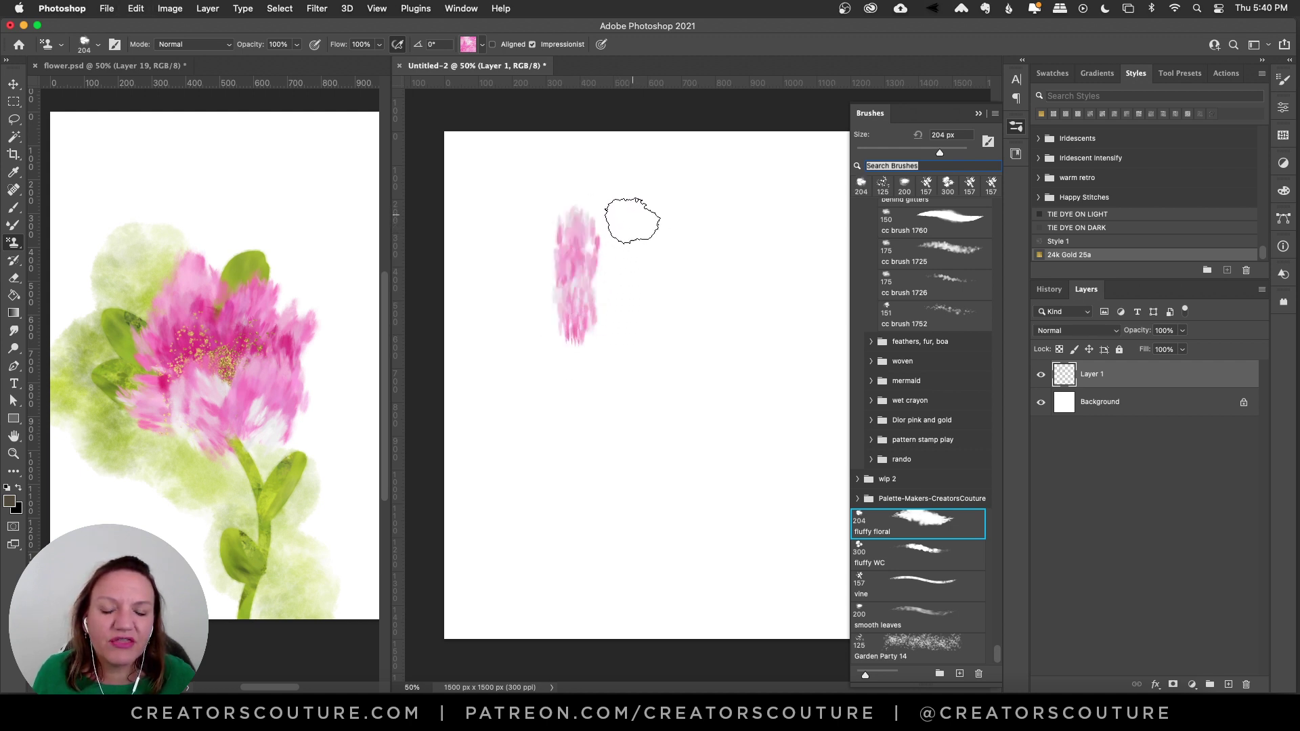
left_click_drag(632, 217, 636, 332)
left_click_drag(674, 217, 691, 337)
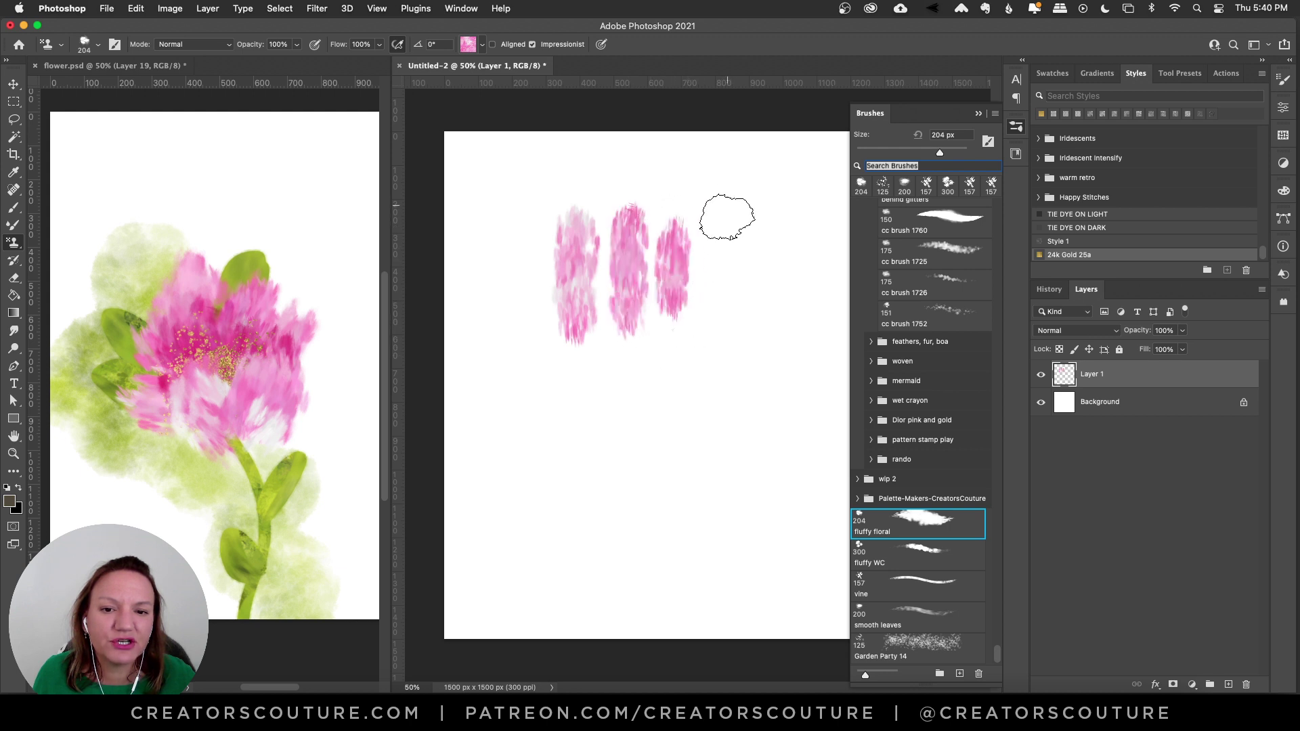
left_click_drag(722, 212, 734, 348)
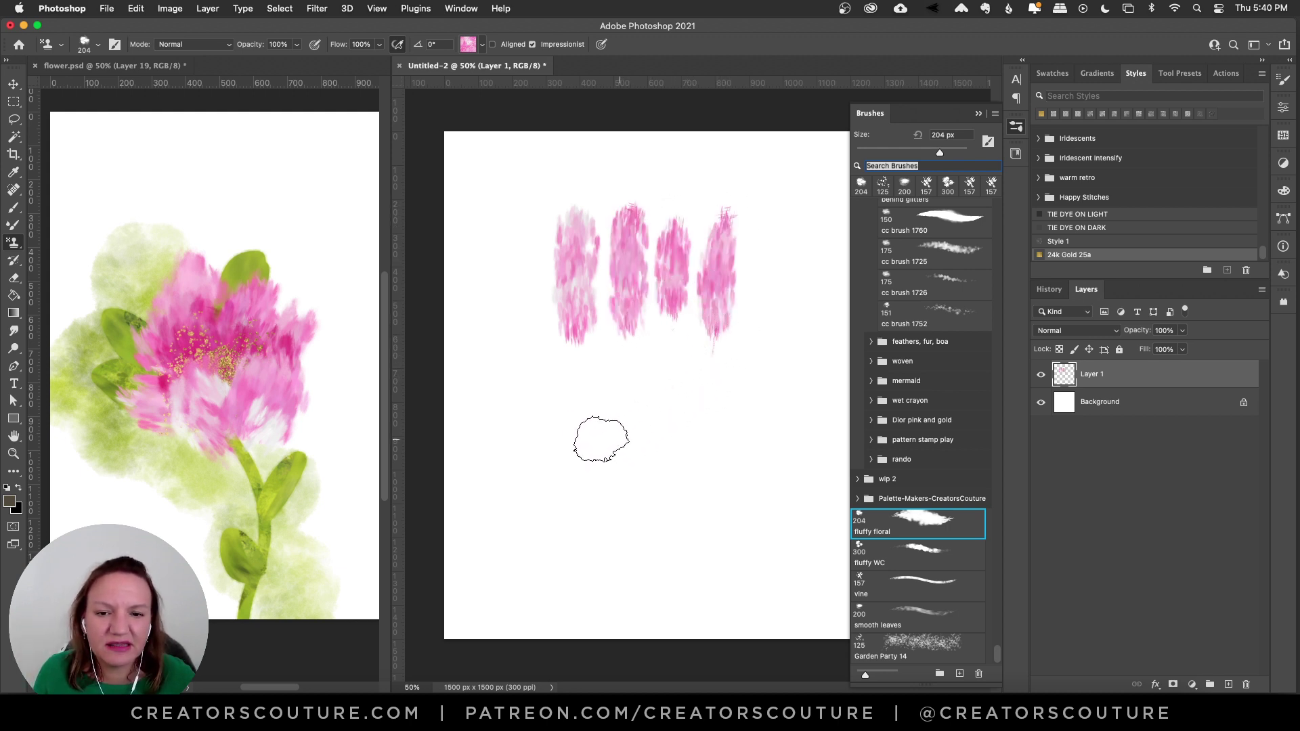
Paint wider, denser pink strokes below and beside the narrow ones, and clear the whole layer
mouse_move(575, 399)
left_mouse_down()
mouse_move(574, 383)
mouse_move(576, 501)
left_mouse_up()
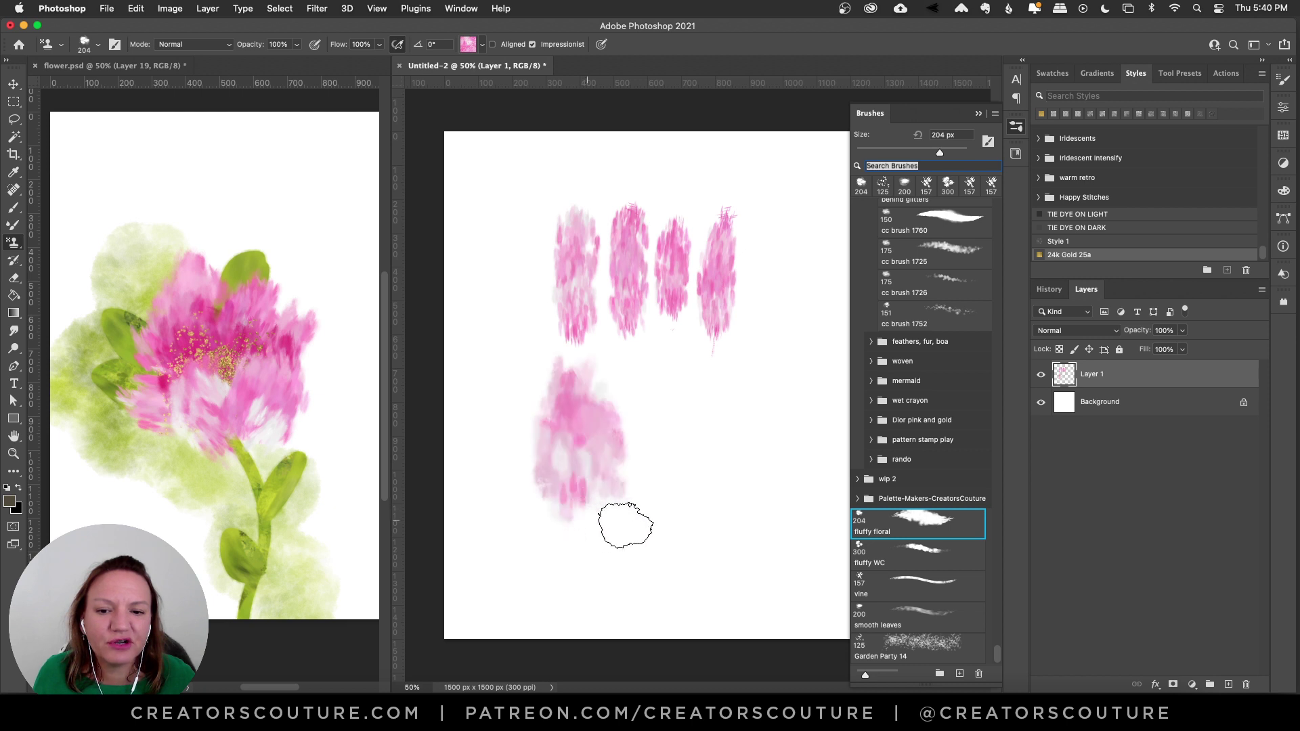
left_click_drag(673, 413, 681, 508)
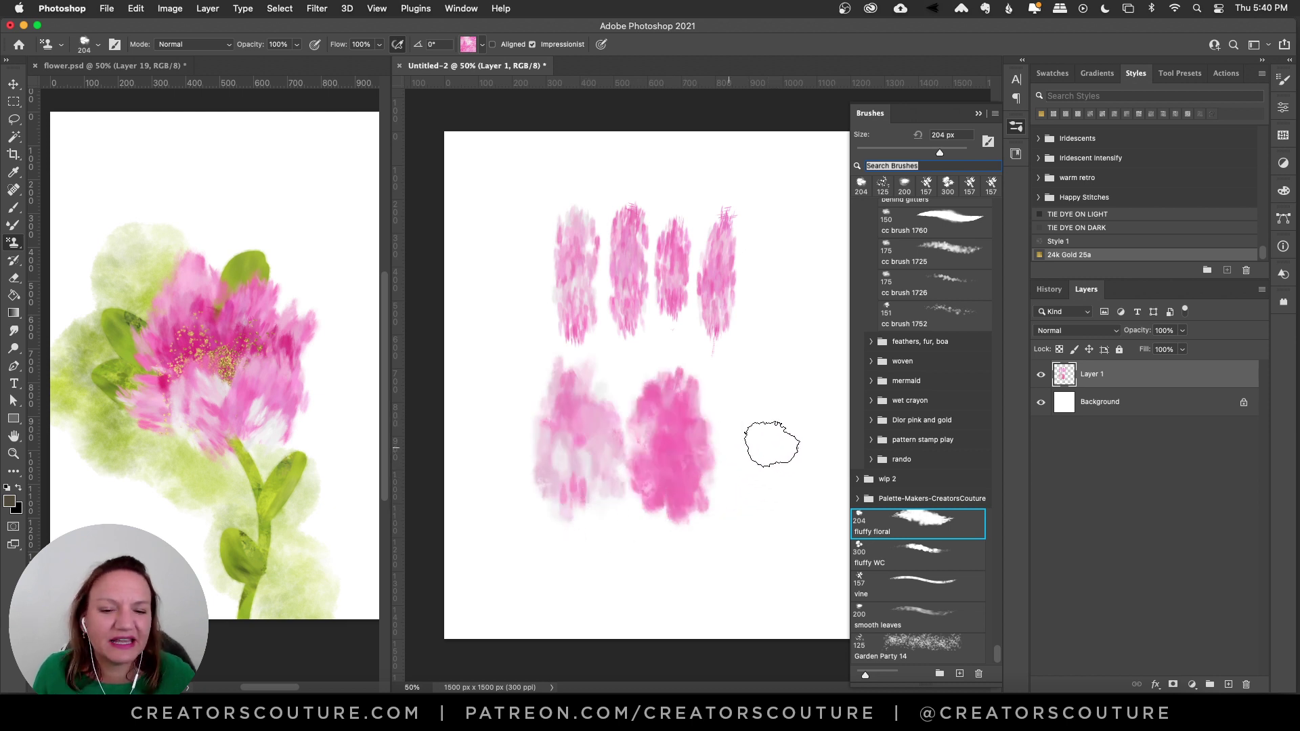
left_click_drag(753, 396, 758, 504)
left_click_drag(761, 342, 783, 372)
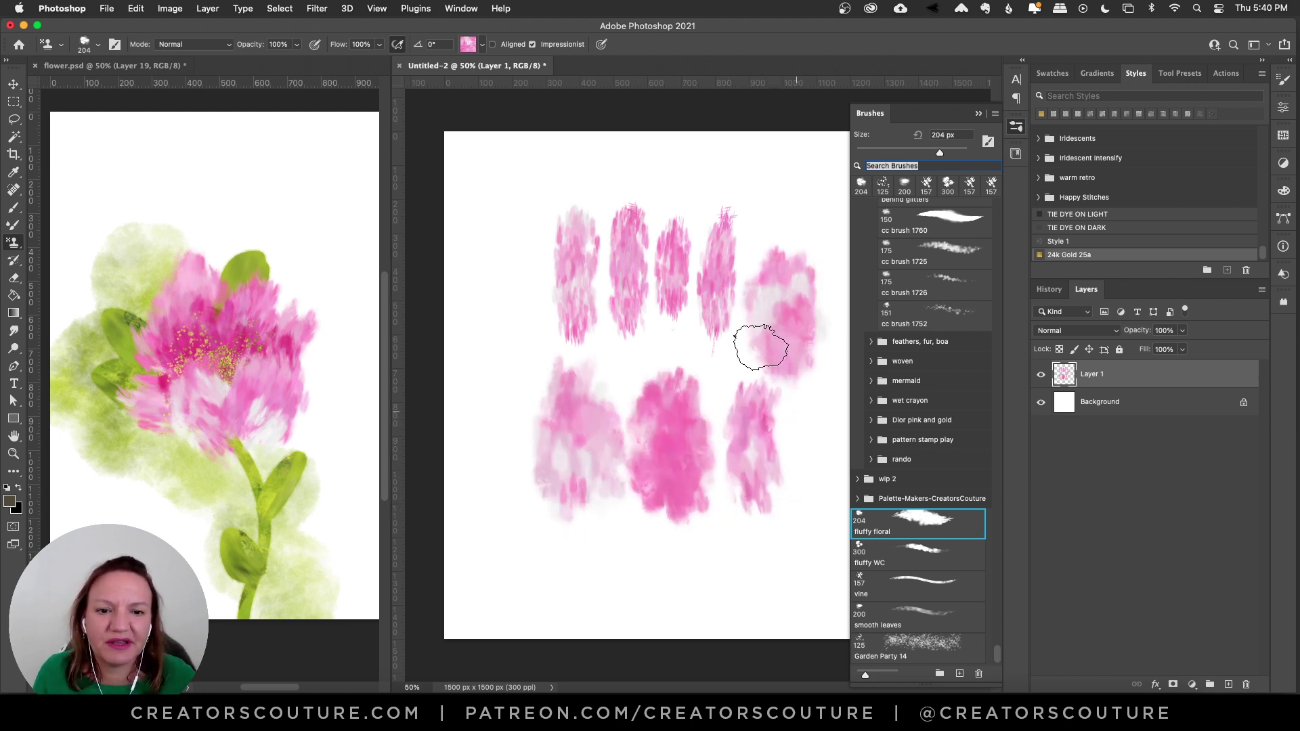
key("Delete")
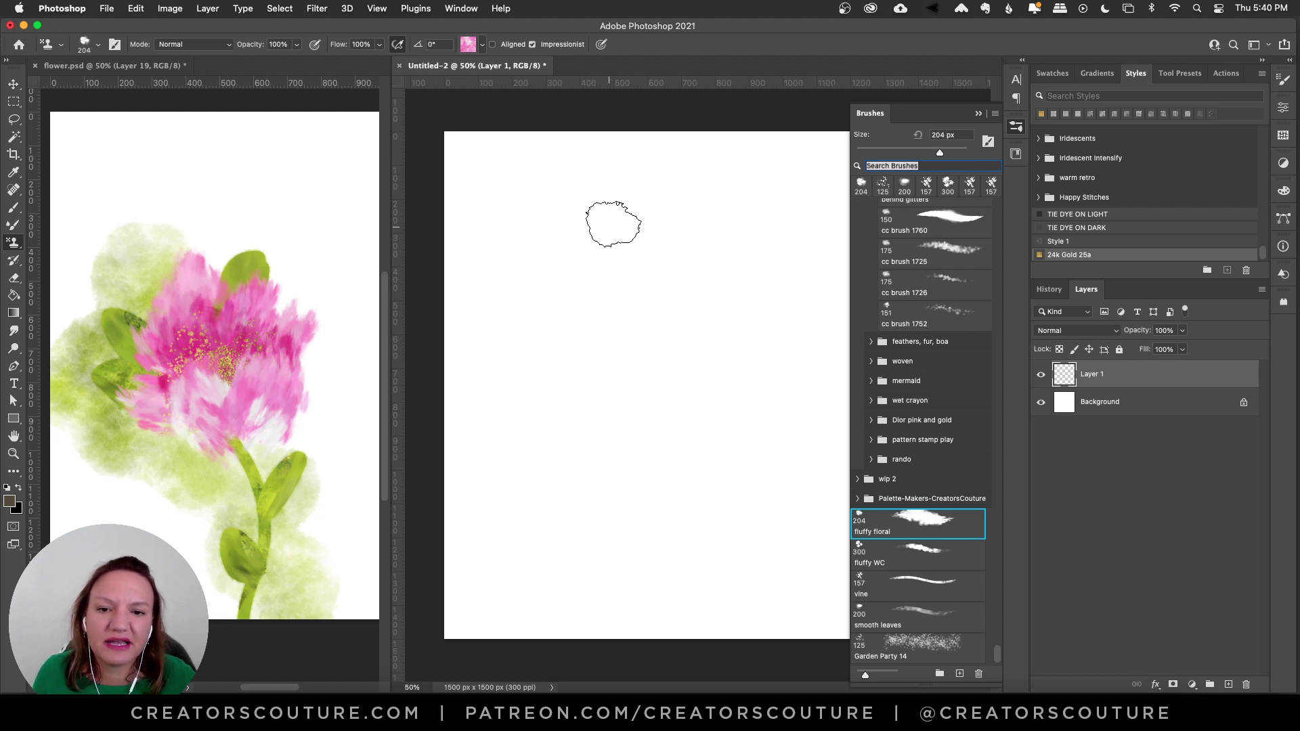
Paint a fan of light, feathery pink petals in the middle of the canvas and clear the layer
mouse_move(612, 226)
left_mouse_down()
mouse_move(642, 337)
mouse_move(569, 305)
mouse_move(568, 278)
mouse_move(658, 339)
mouse_move(658, 251)
mouse_move(648, 359)
mouse_move(728, 272)
mouse_move(681, 359)
mouse_move(642, 336)
mouse_move(627, 288)
mouse_move(653, 360)
mouse_move(636, 369)
mouse_move(611, 262)
mouse_move(659, 360)
mouse_move(589, 334)
mouse_move(666, 356)
mouse_move(666, 255)
mouse_move(662, 359)
mouse_move(711, 283)
mouse_move(672, 370)
mouse_move(622, 388)
mouse_move(545, 346)
mouse_move(665, 391)
left_mouse_up()
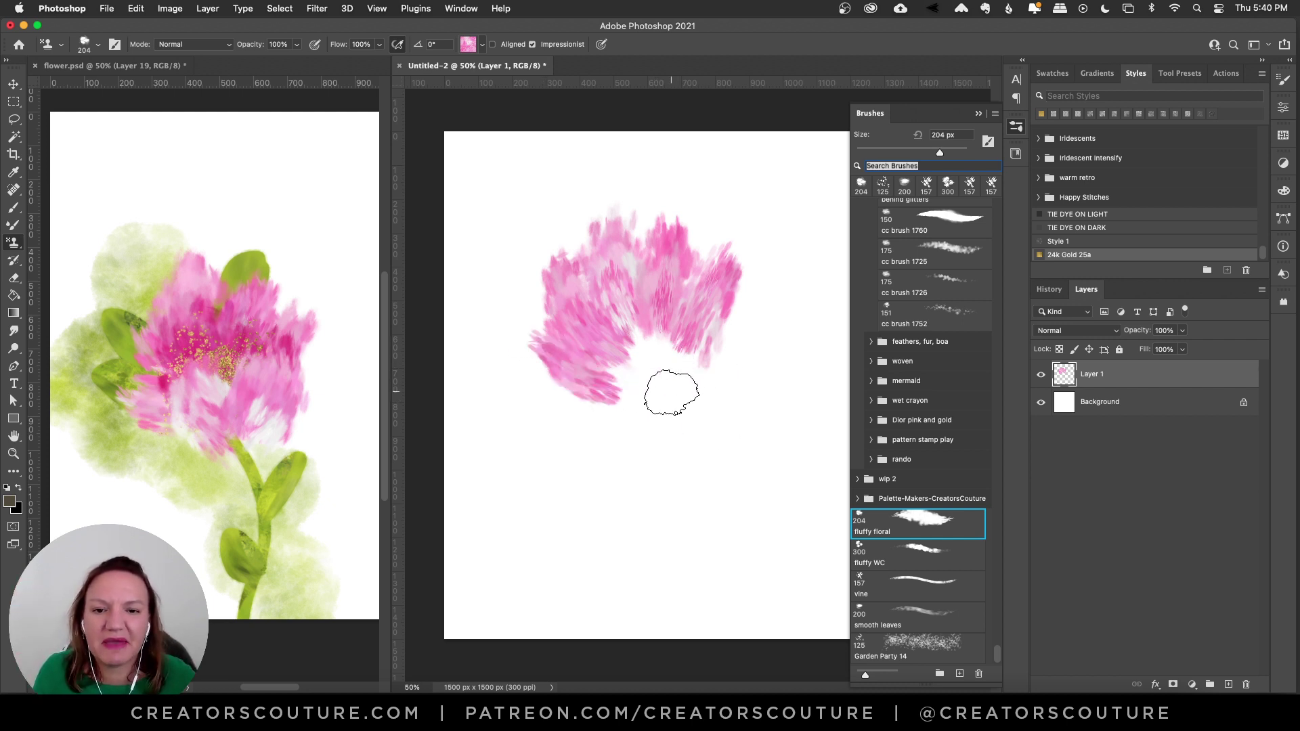
key("super+a")
key("super+x")
mouse_move(572, 244)
left_mouse_down()
mouse_move(565, 275)
mouse_move(616, 348)
left_mouse_up()
key("super+z")
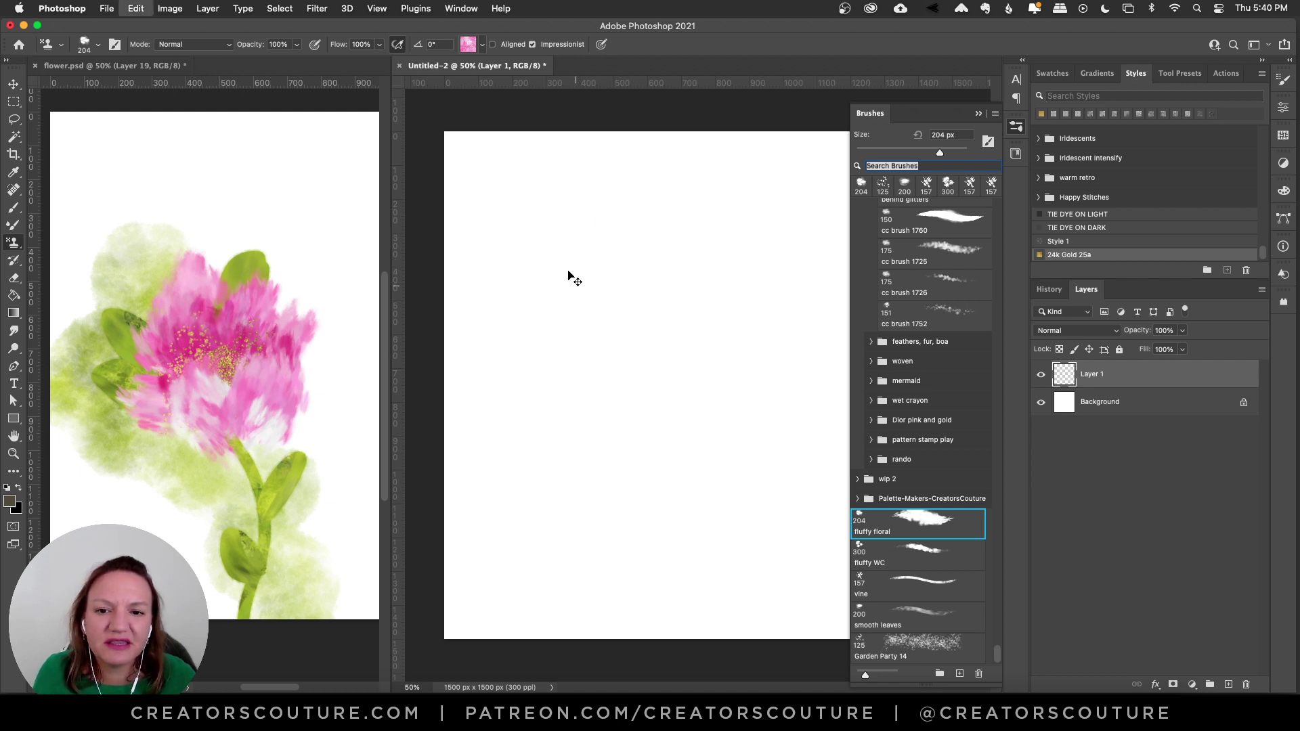
Try painting a flower head from broad, overlapping pink petals, undoing unwanted strokes, and empty the layer
left_click_drag(568, 275, 618, 348)
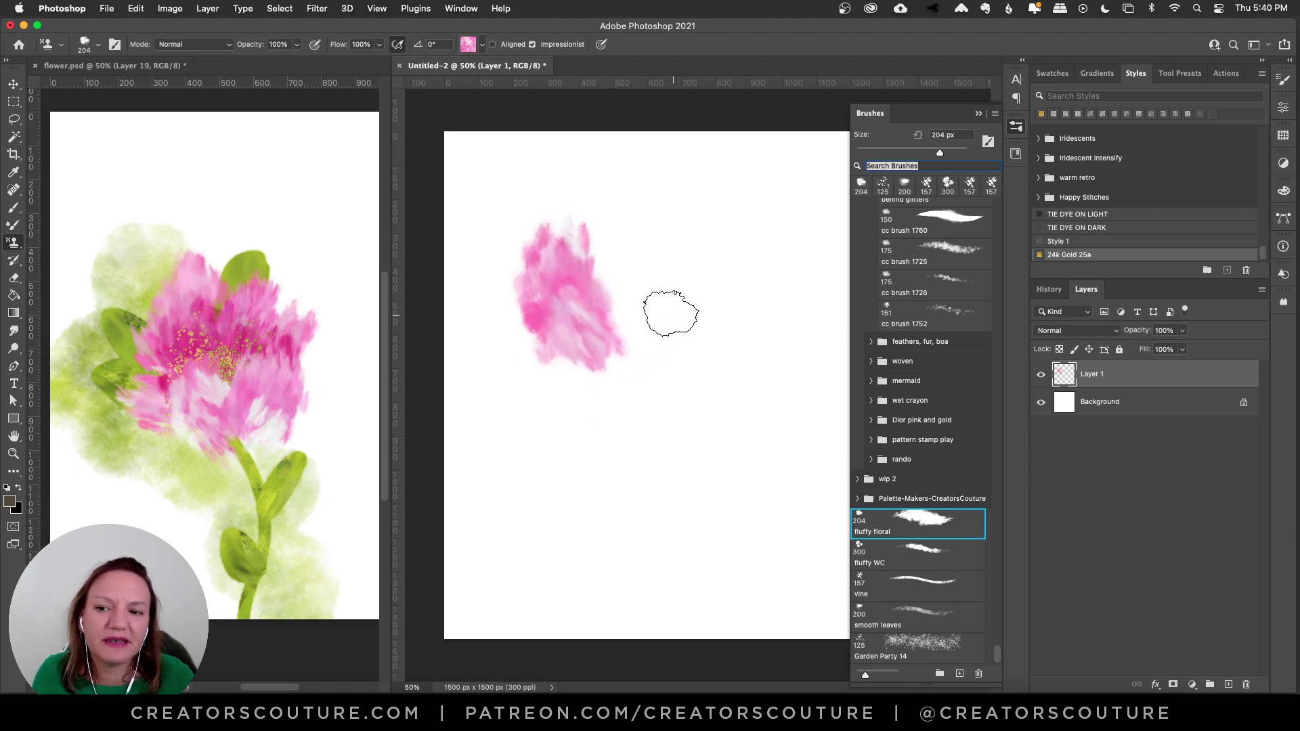
key("super+z")
left_click_drag(595, 266, 630, 348)
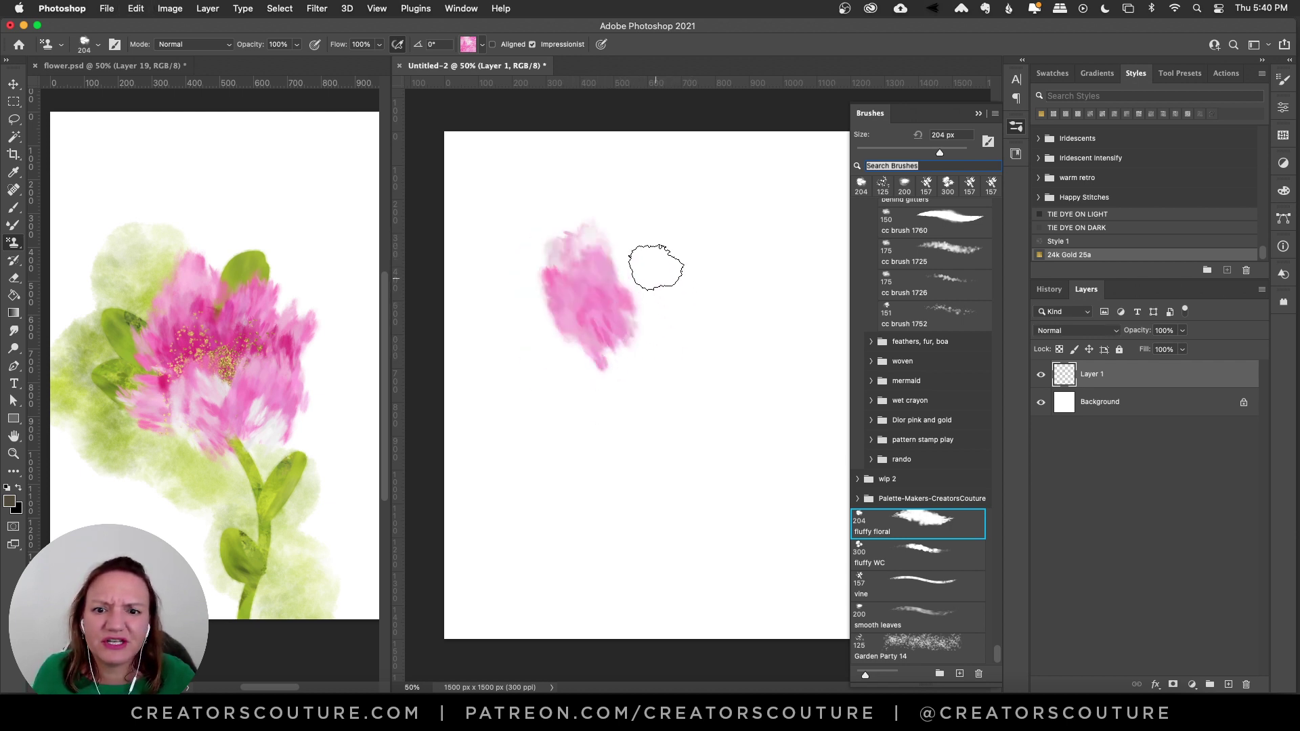
left_click_drag(656, 268, 661, 339)
key("super+z")
left_click_drag(624, 253, 666, 343)
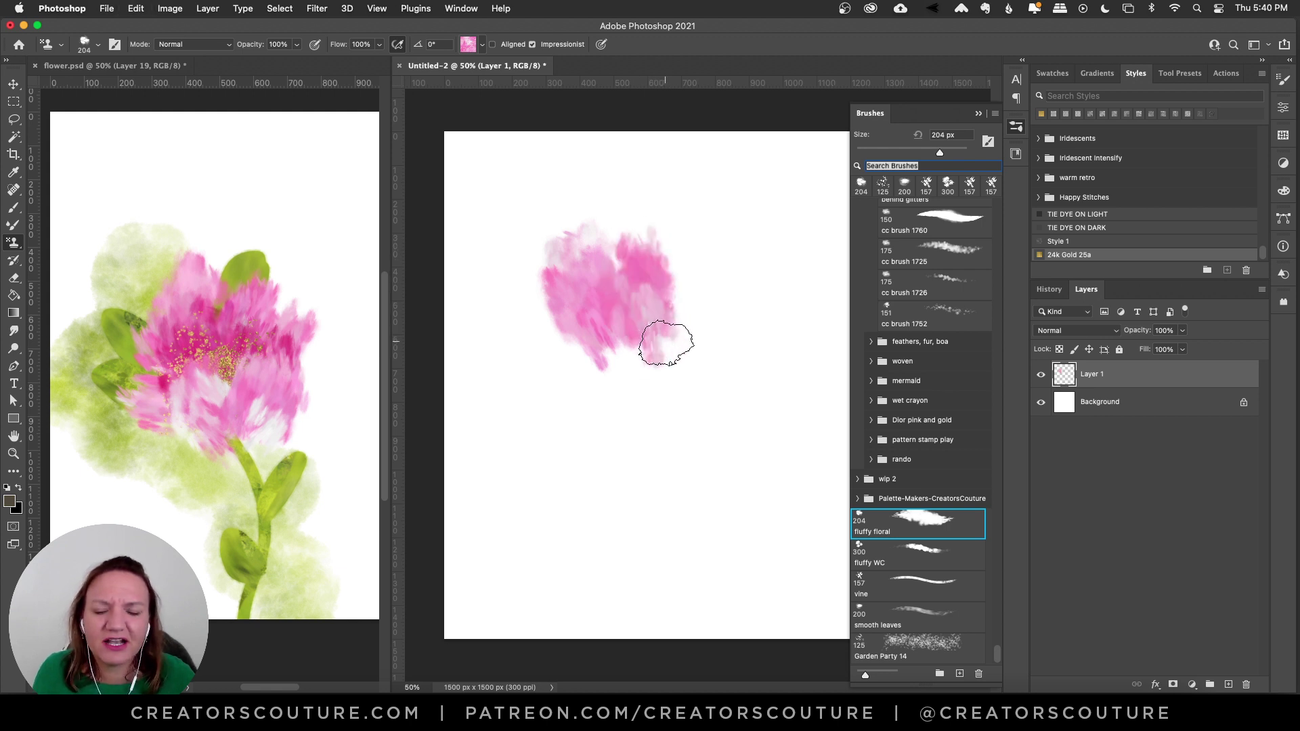
mouse_move(557, 357)
left_mouse_down()
mouse_move(639, 371)
mouse_move(686, 297)
mouse_move(615, 282)
mouse_move(557, 368)
mouse_move(630, 414)
left_mouse_up()
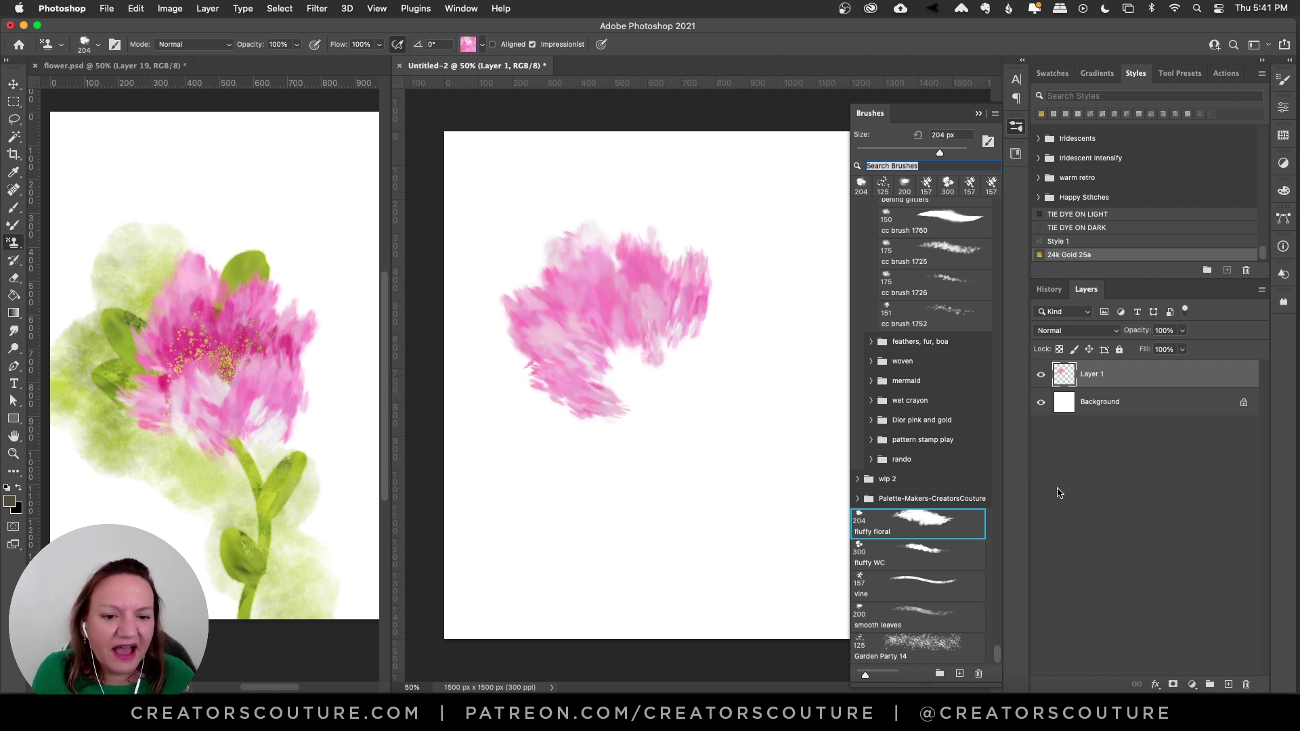
key("BackSpace")
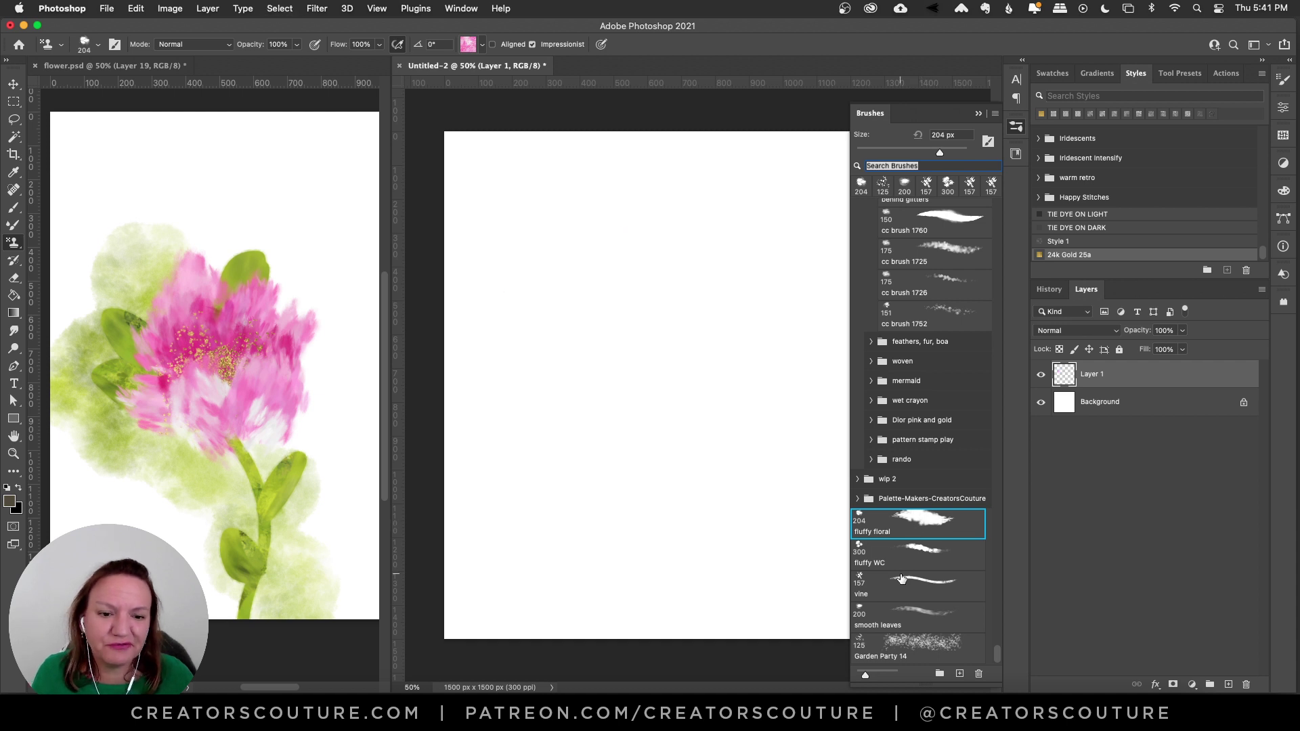
Choose the 300 px fluffy WC brush and set the stamp pattern to the green one in the flower group
left_click(942, 565)
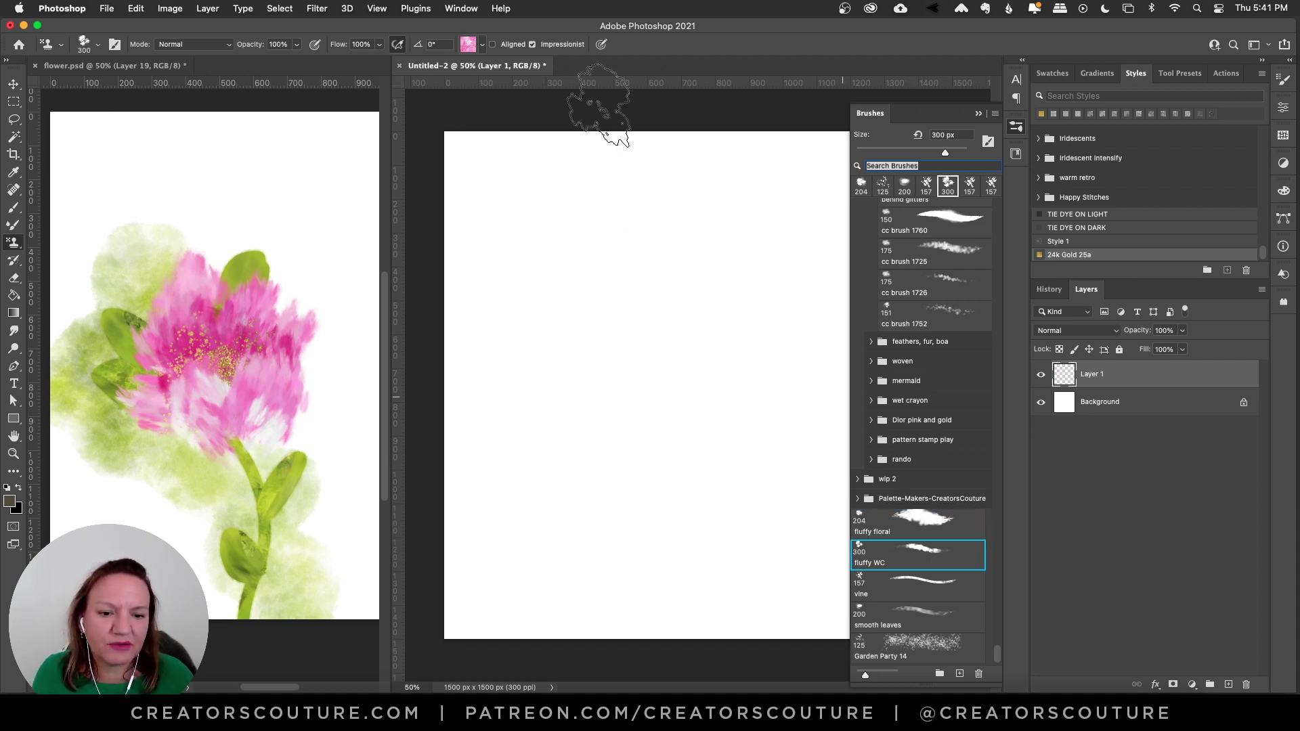
left_click(467, 44)
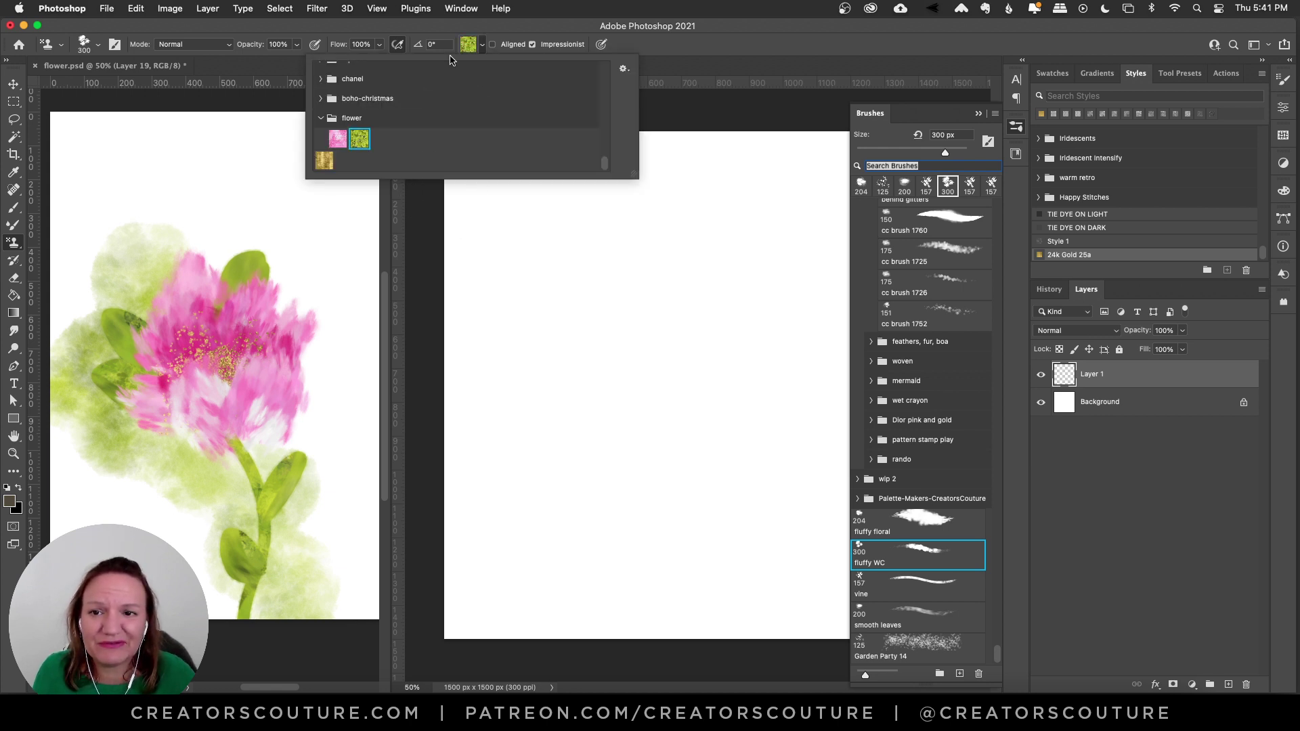
left_click(486, 29)
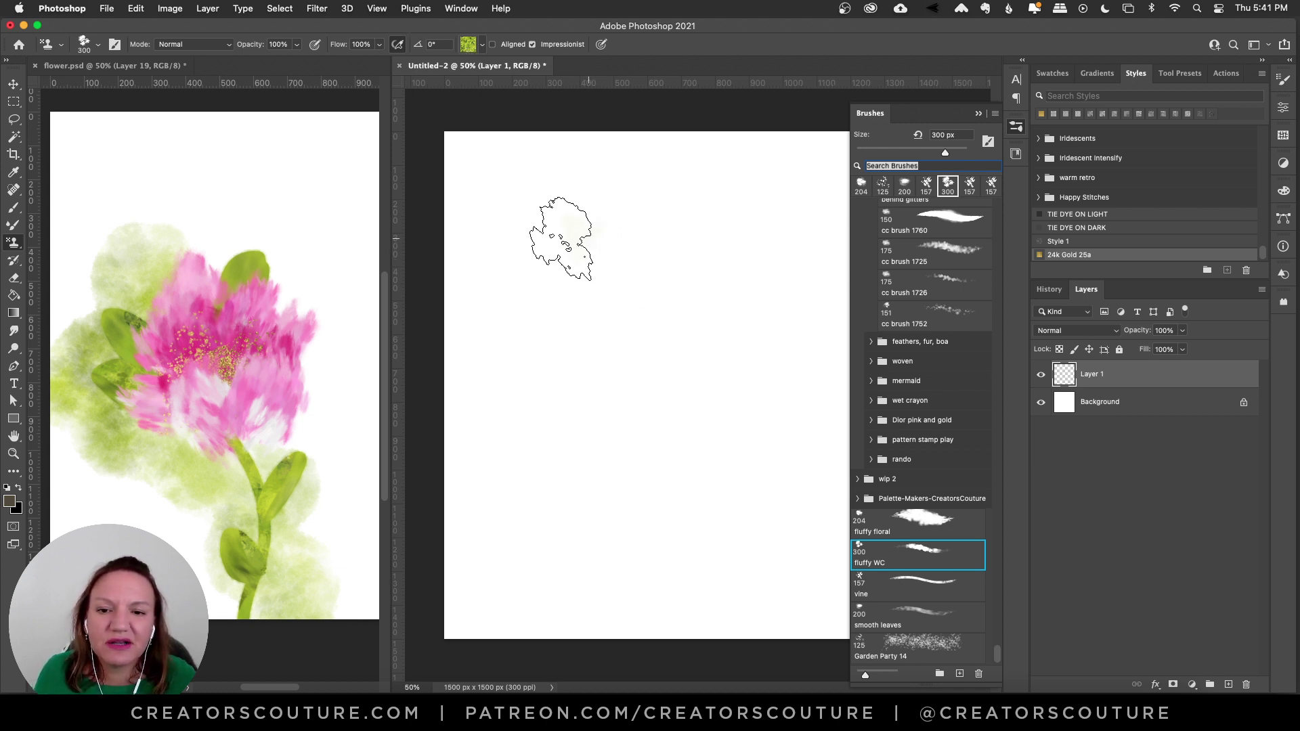
Try three green watercolor washes running down the canvas, undoing each one before the next attempt
mouse_move(566, 250)
left_mouse_down()
mouse_move(632, 290)
mouse_move(667, 406)
mouse_move(778, 450)
left_mouse_up()
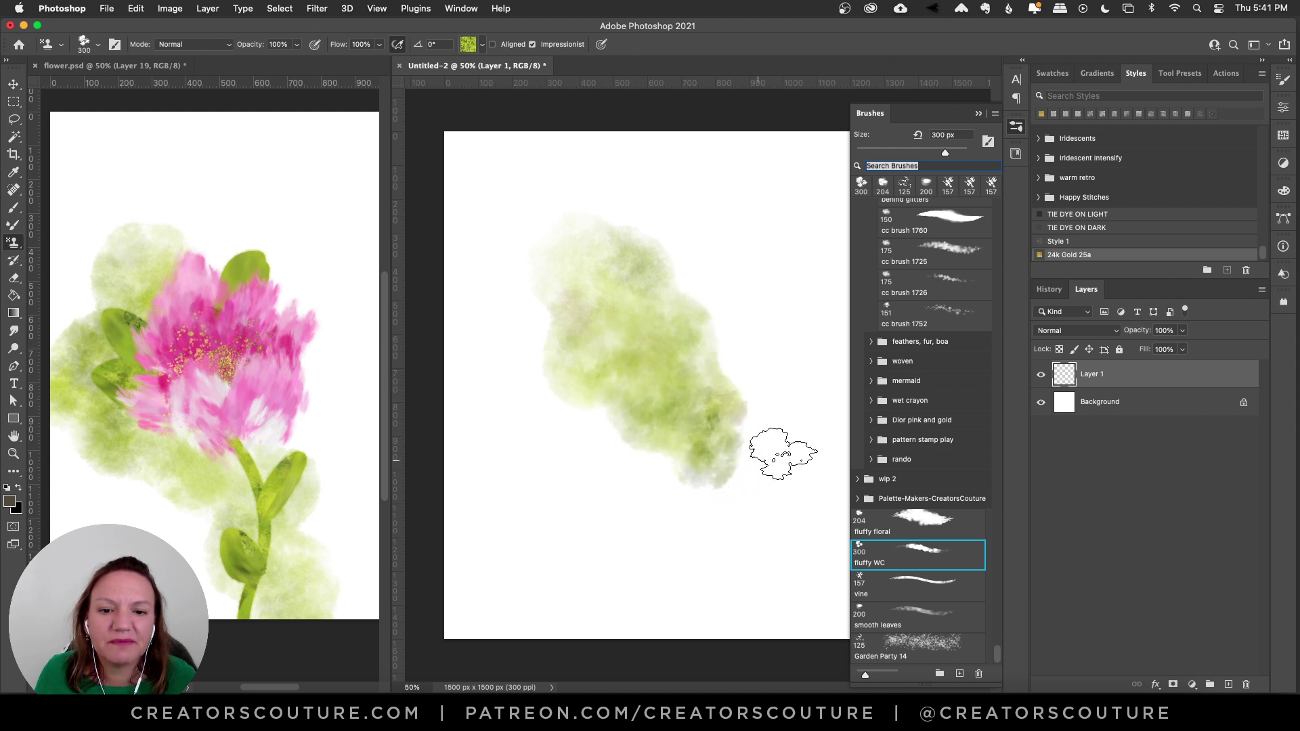
key("super+z")
mouse_move(589, 226)
left_mouse_down()
mouse_move(603, 261)
mouse_move(592, 348)
mouse_move(797, 404)
left_mouse_up()
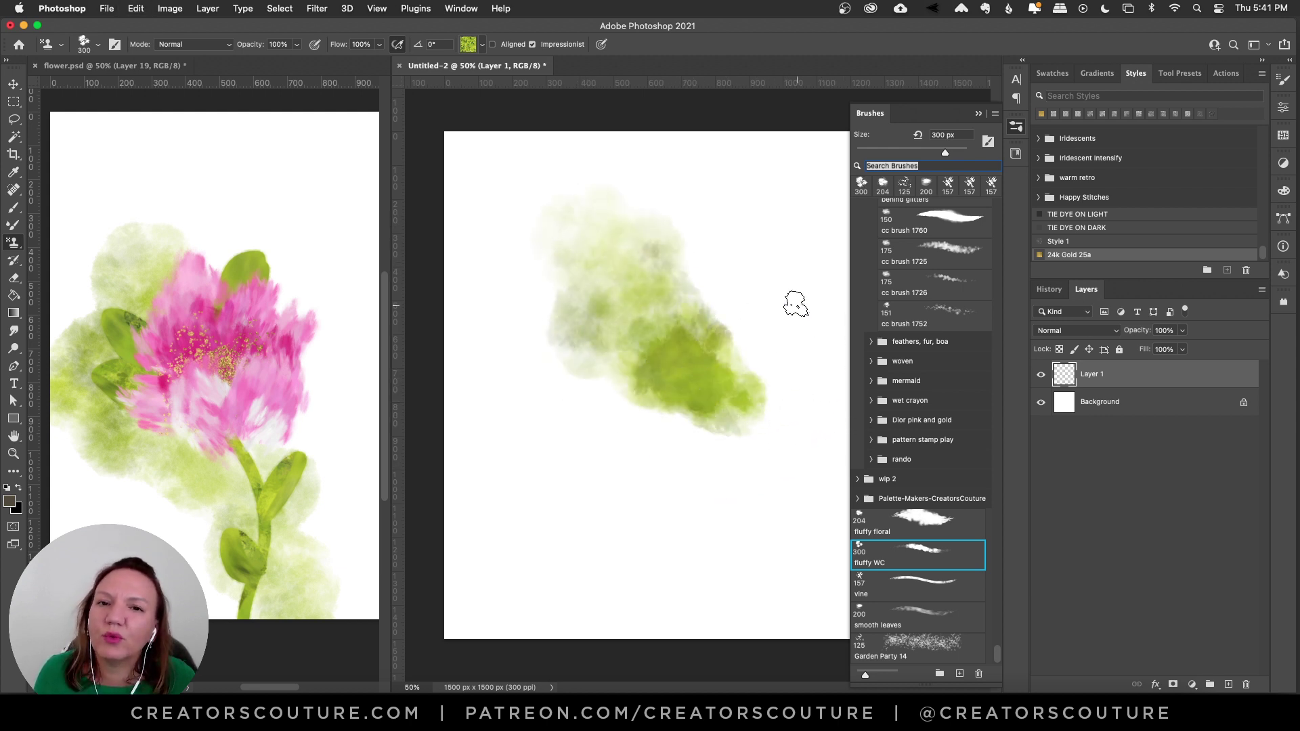
key("super+z")
mouse_move(623, 203)
left_mouse_down()
mouse_move(627, 253)
mouse_move(600, 322)
mouse_move(614, 391)
mouse_move(664, 447)
left_mouse_up()
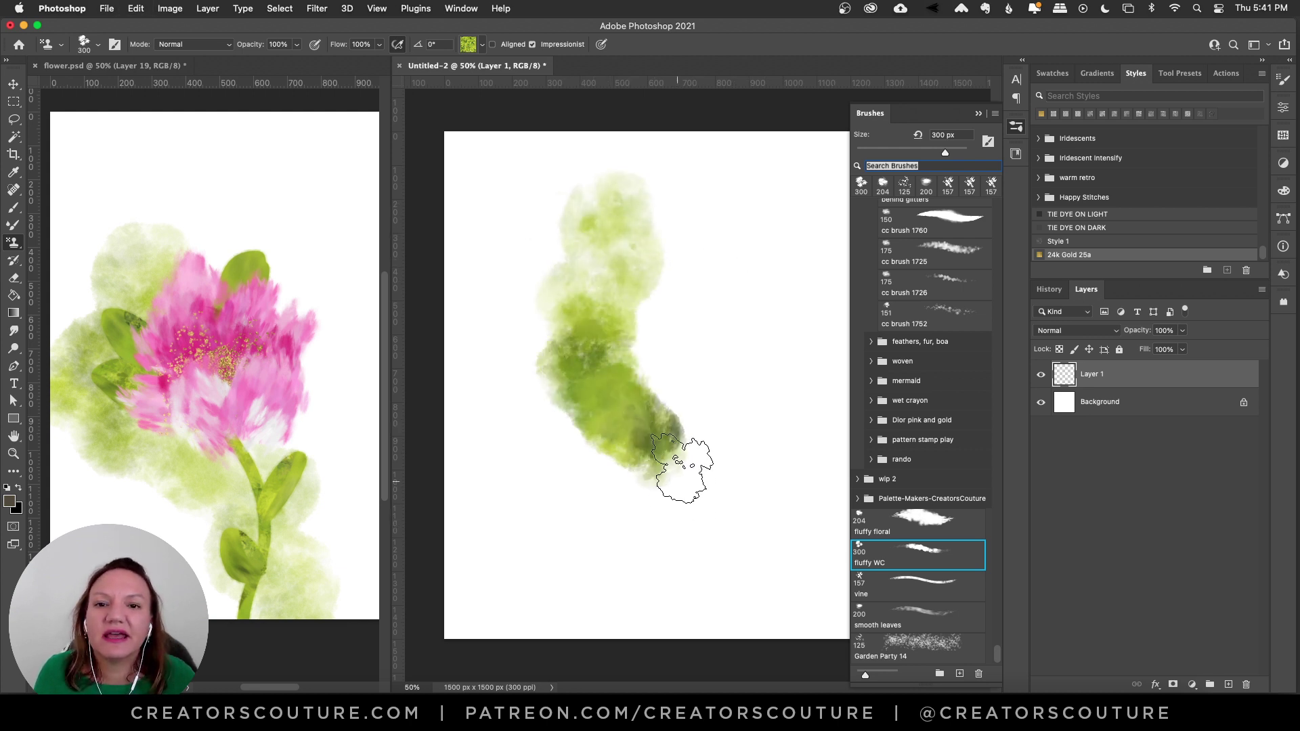
key("super+z")
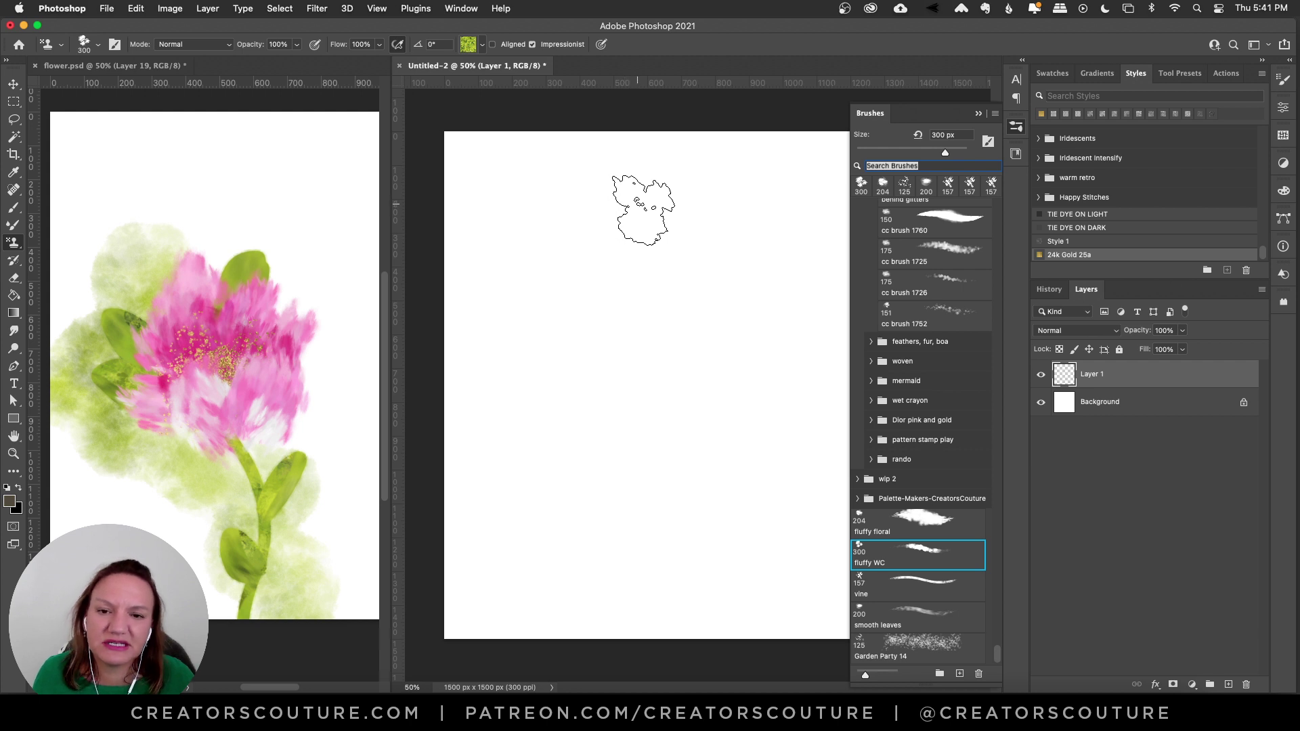
Paint broader green watercolor clouds with denser areas inside them, and remove them from the layer
mouse_move(633, 224)
left_mouse_down()
mouse_move(639, 253)
mouse_move(701, 242)
mouse_move(639, 327)
mouse_move(701, 294)
mouse_move(675, 350)
mouse_move(753, 377)
mouse_move(715, 448)
mouse_move(750, 455)
mouse_move(656, 423)
mouse_move(598, 382)
mouse_move(610, 440)
left_mouse_up()
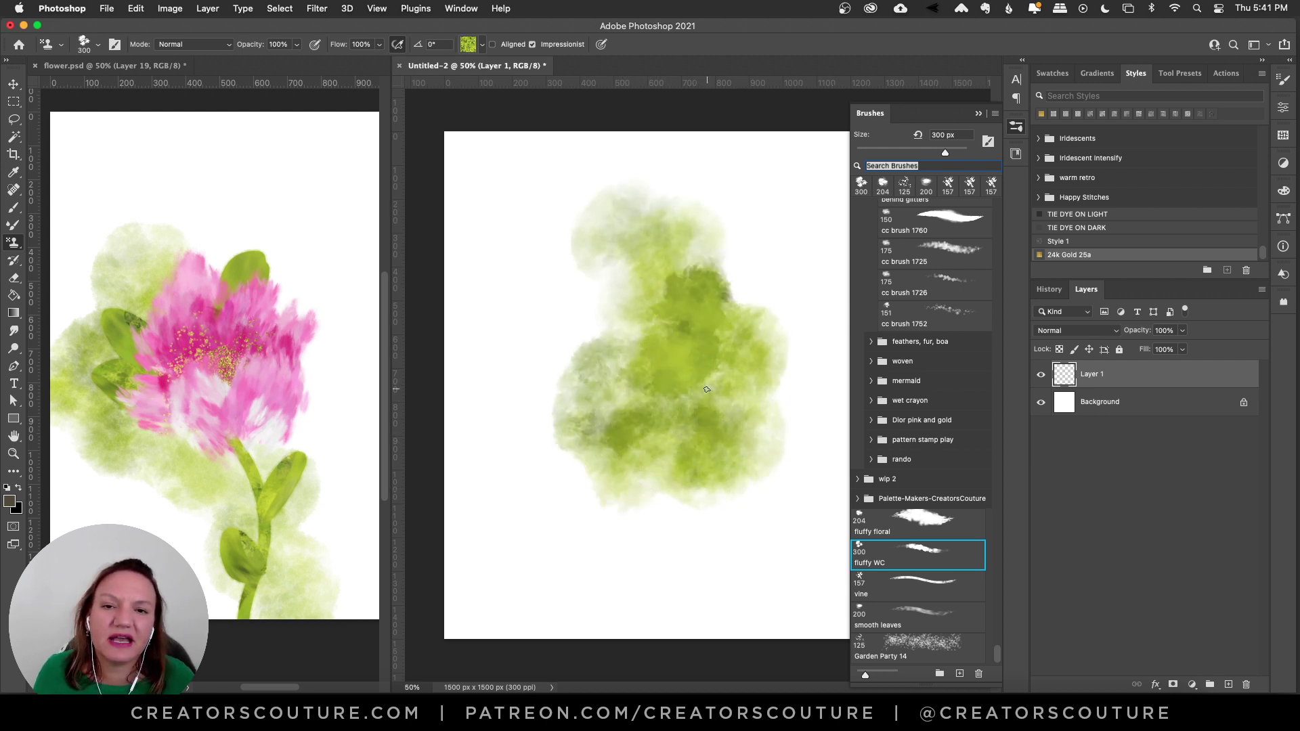
key("super+z")
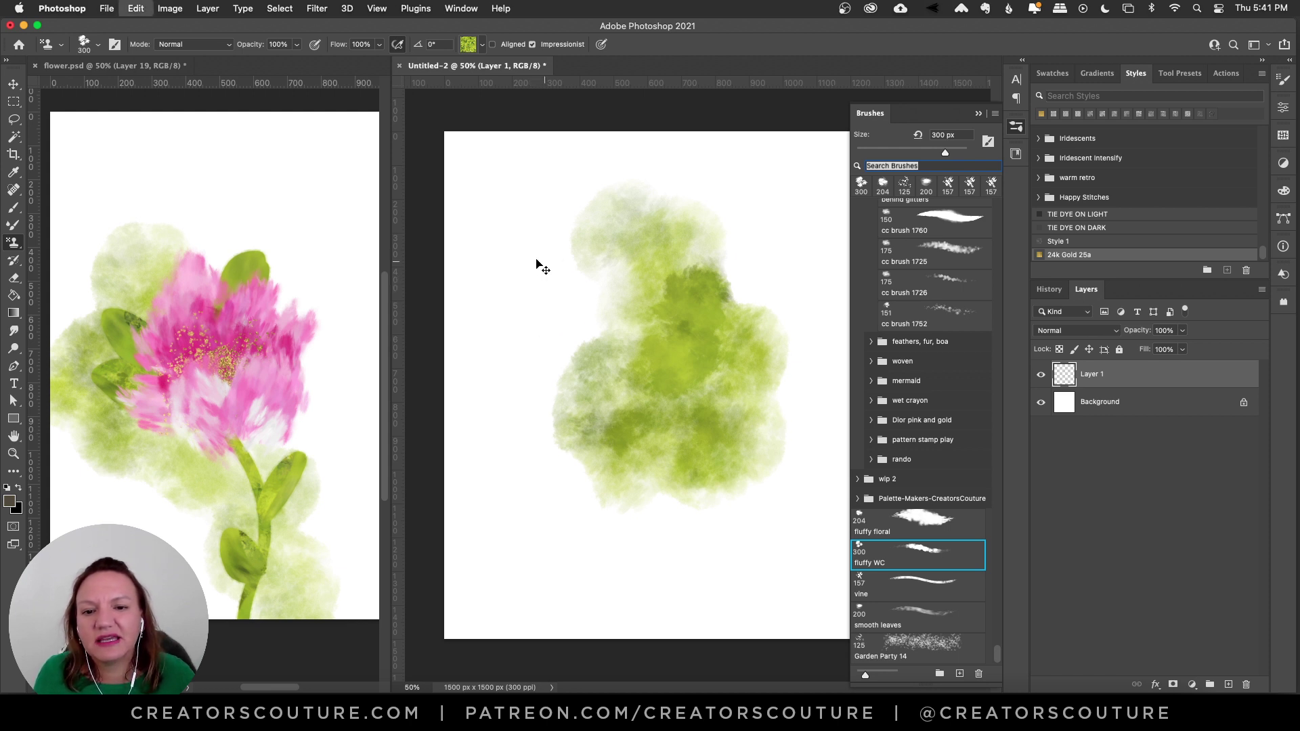
mouse_move(537, 266)
left_mouse_down()
mouse_move(499, 301)
mouse_move(564, 255)
mouse_move(526, 352)
mouse_move(561, 335)
mouse_move(591, 294)
mouse_move(582, 410)
mouse_move(634, 338)
mouse_move(625, 398)
mouse_move(639, 435)
mouse_move(690, 371)
mouse_move(691, 459)
mouse_move(745, 430)
mouse_move(741, 471)
mouse_move(699, 511)
mouse_move(624, 514)
mouse_move(638, 547)
mouse_move(705, 559)
left_mouse_up()
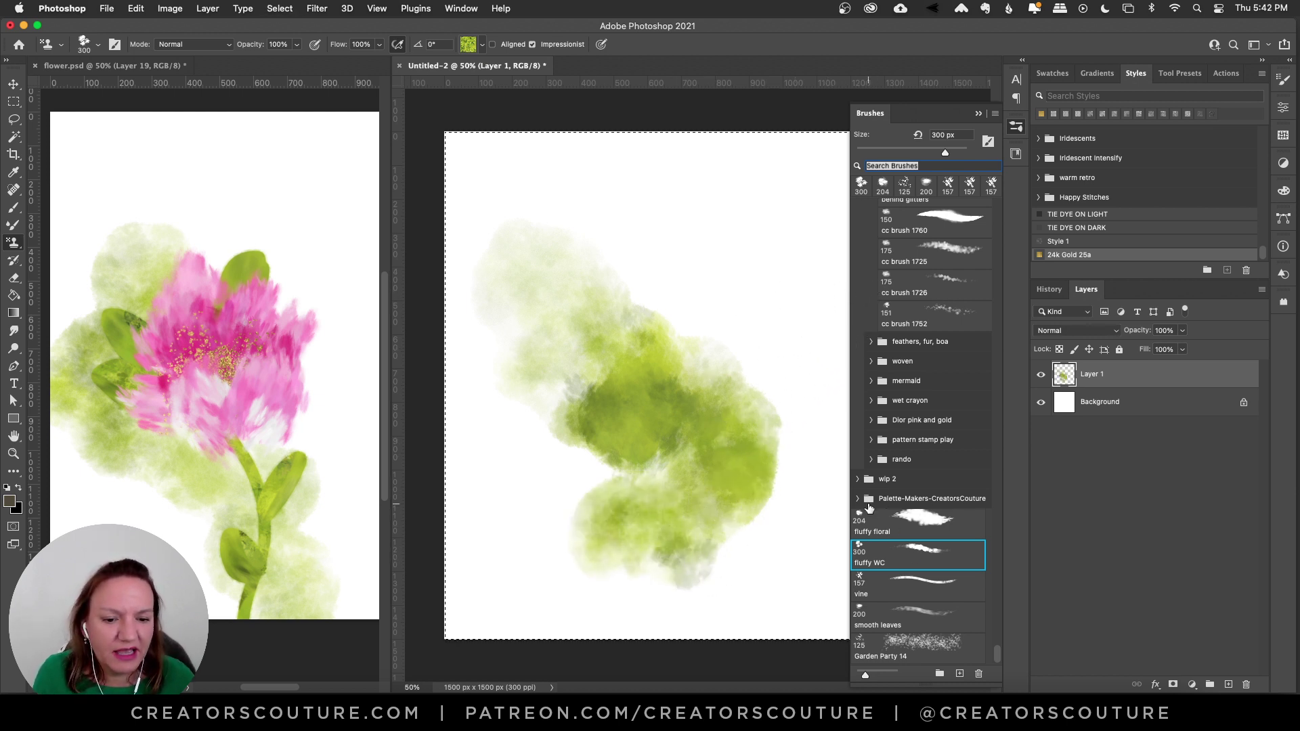
key("super+z")
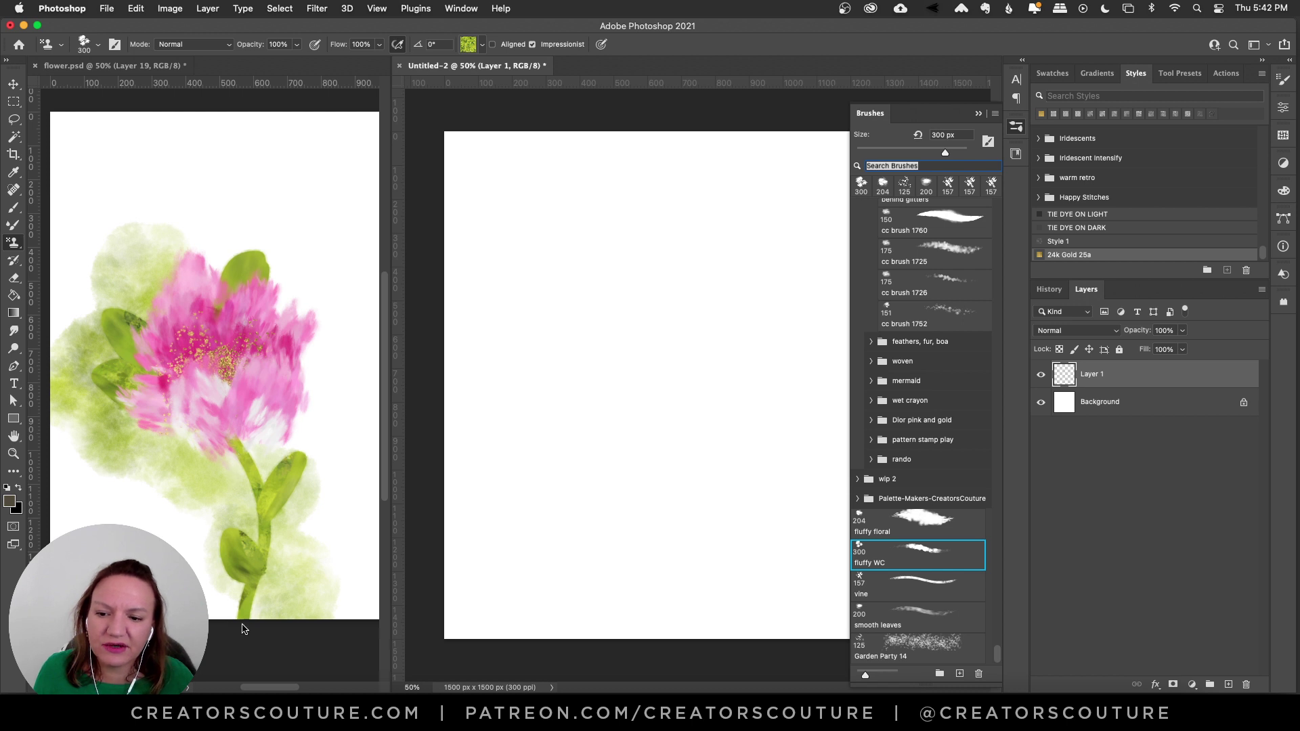
Choose the 157 px vine brush and paint a wavy green stem down to the canvas's lower edge, undoing the first attempt
left_click(907, 584)
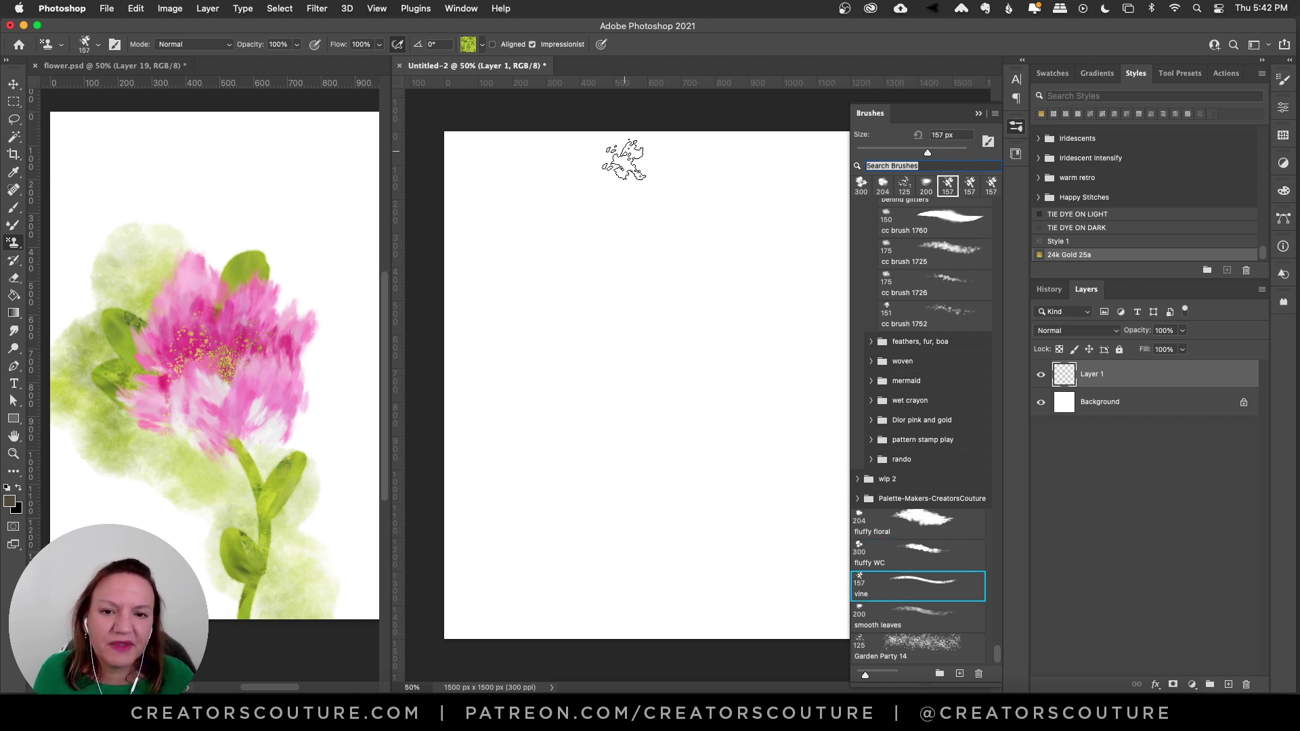
mouse_move(626, 162)
left_mouse_down()
mouse_move(628, 327)
mouse_move(606, 398)
mouse_move(616, 582)
mouse_move(619, 640)
left_mouse_up()
key("super+z")
left_click_drag(684, 197, 603, 717)
left_click(640, 478)
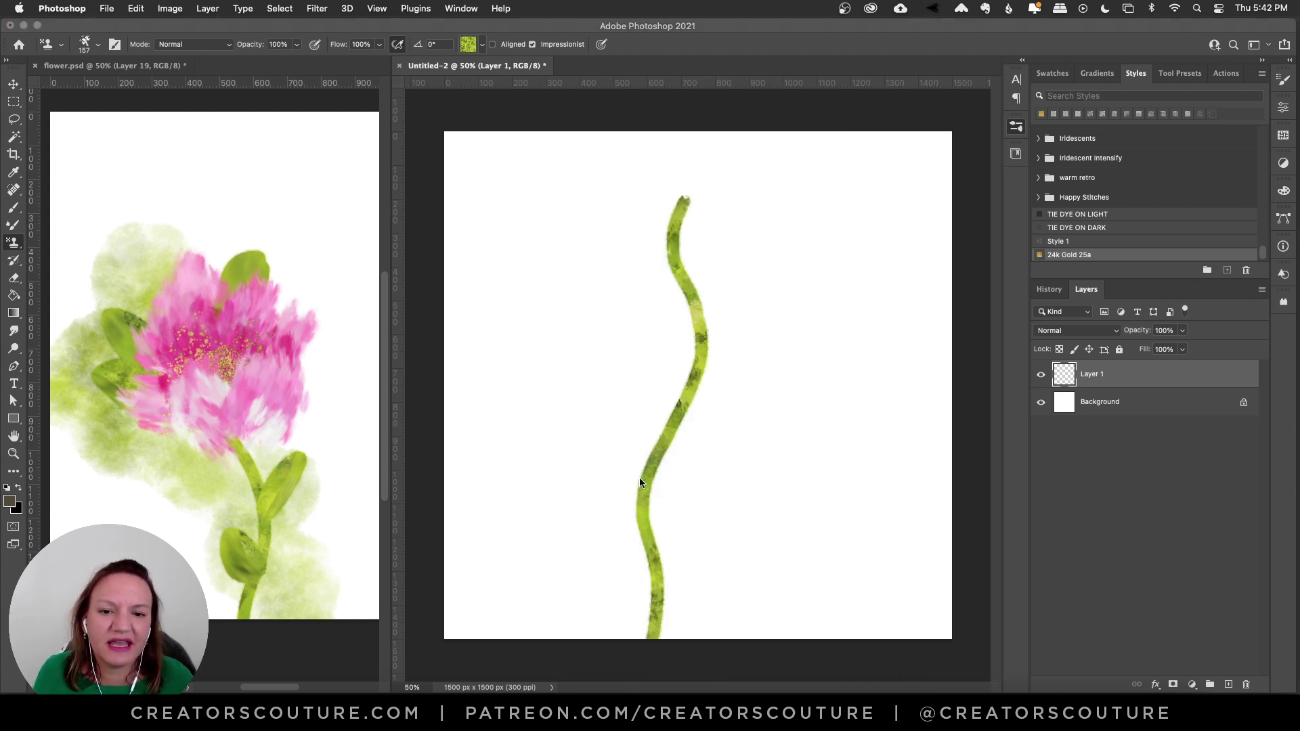
Choose the 200 px smooth leaves brush and paint an oval green leaf on the blank area left of the stem
key("F5")
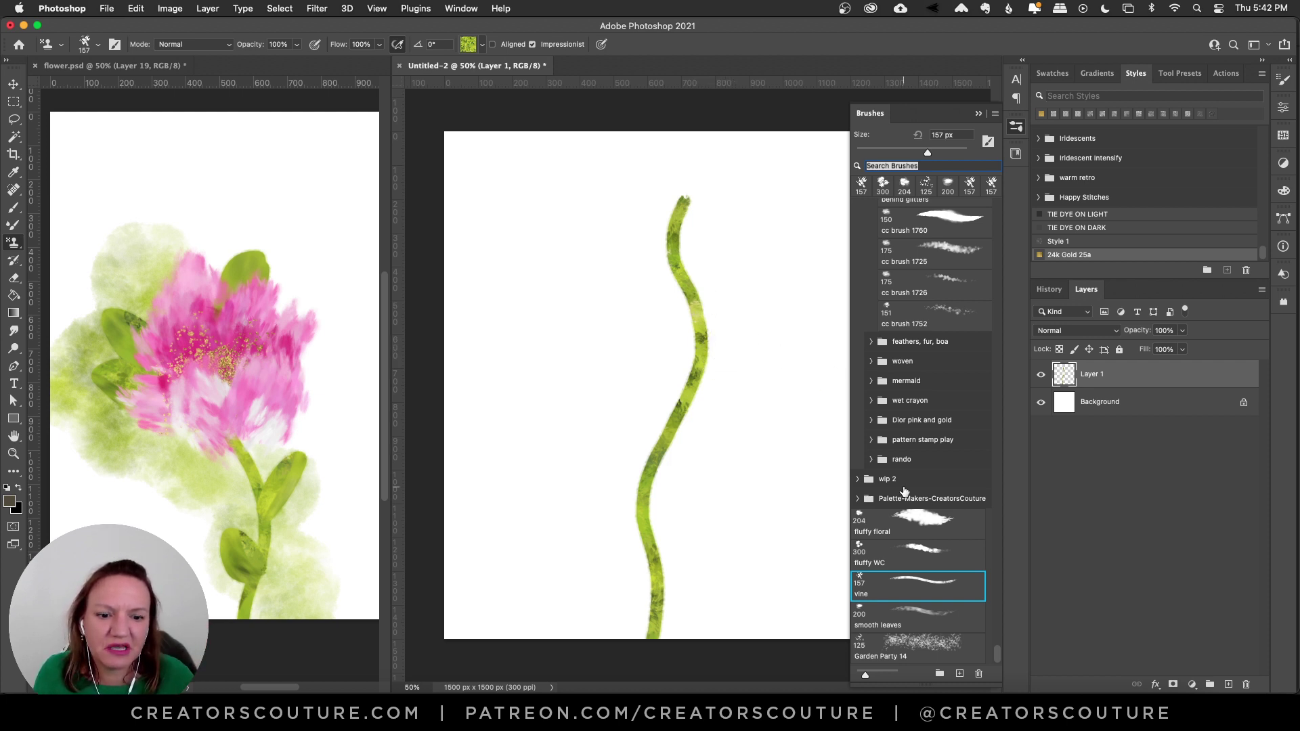
double_click(888, 621)
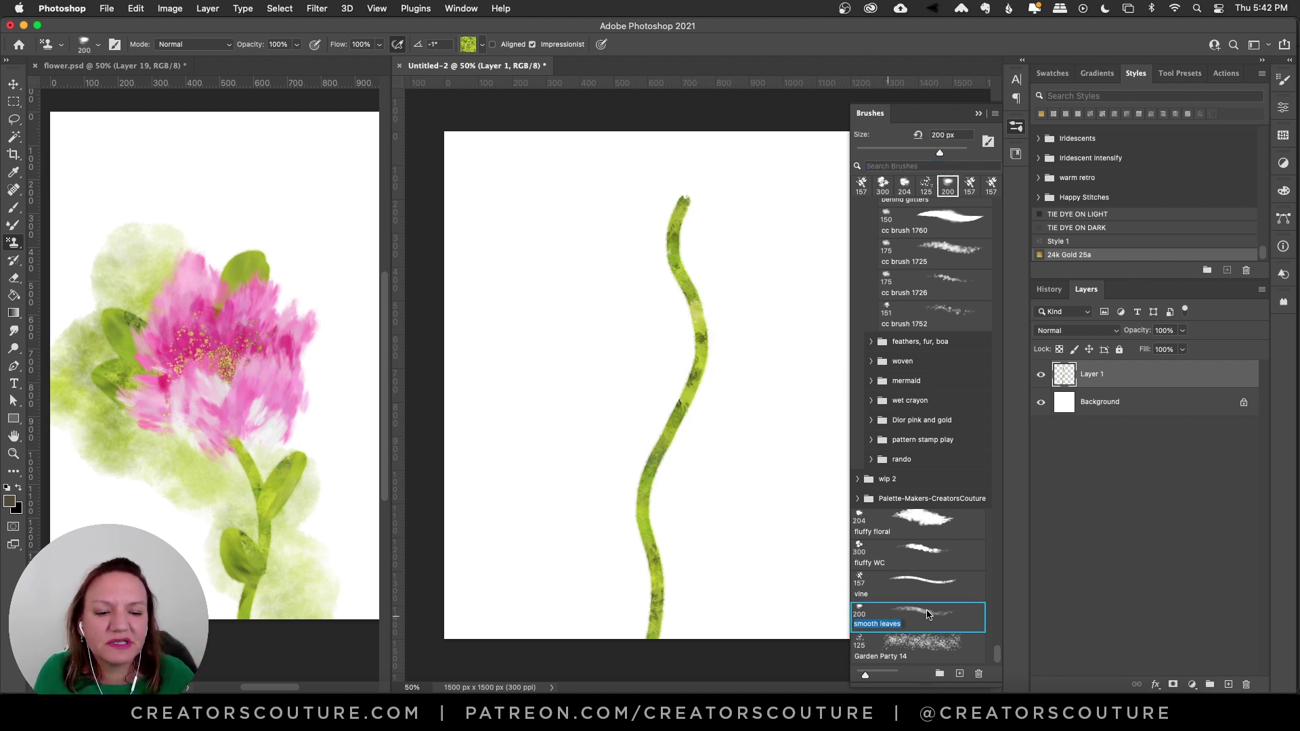
key("Escape")
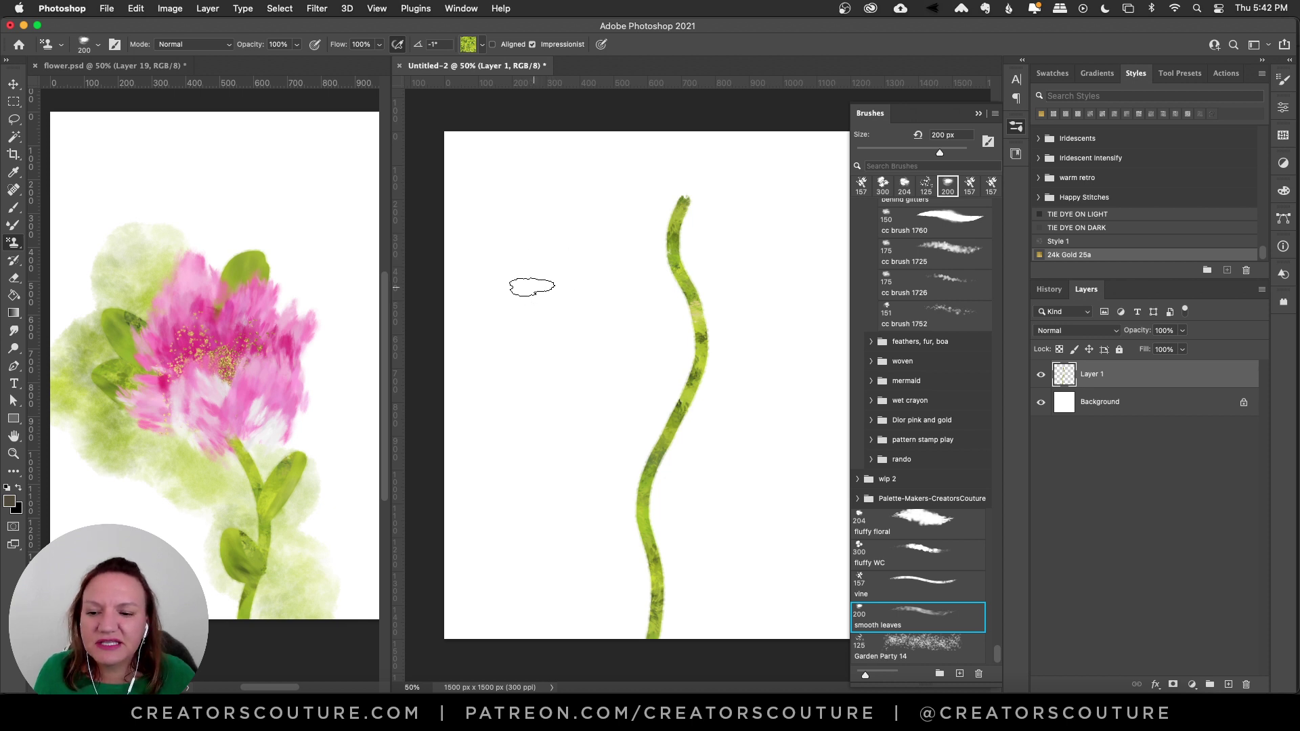
mouse_move(534, 278)
left_mouse_down()
mouse_move(534, 341)
mouse_move(530, 280)
mouse_move(554, 306)
mouse_move(557, 361)
mouse_move(544, 303)
mouse_move(531, 302)
mouse_move(550, 369)
mouse_move(542, 296)
mouse_move(520, 304)
mouse_move(546, 365)
mouse_move(549, 293)
mouse_move(525, 312)
mouse_move(559, 309)
left_mouse_up()
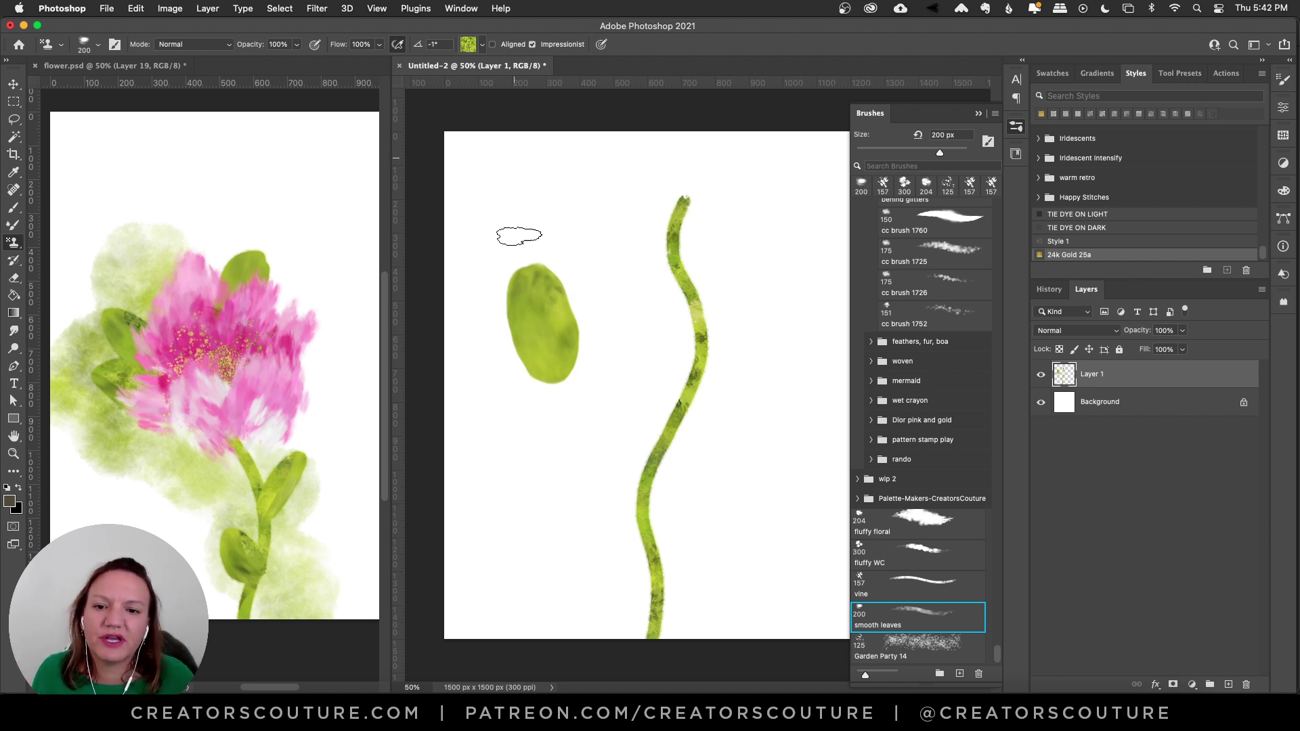
Paint a second oval green leaf on the blank area right of the stem, and clear all the painting from the layer
mouse_move(775, 237)
left_mouse_down()
mouse_move(758, 317)
mouse_move(790, 249)
mouse_move(780, 330)
mouse_move(785, 243)
mouse_move(770, 278)
mouse_move(784, 315)
mouse_move(784, 234)
mouse_move(769, 321)
mouse_move(790, 265)
mouse_move(768, 296)
mouse_move(777, 333)
mouse_move(780, 259)
mouse_move(779, 325)
left_mouse_up()
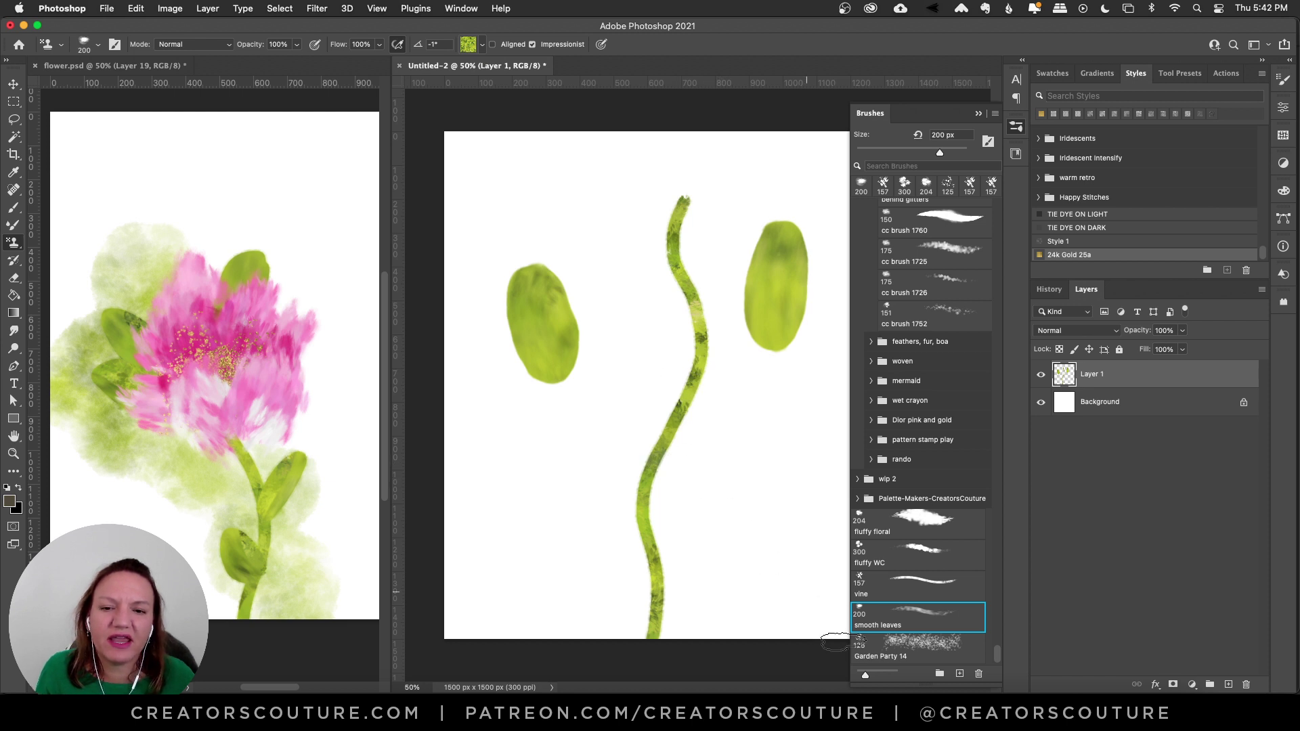
key("super+a")
key("BackSpace")
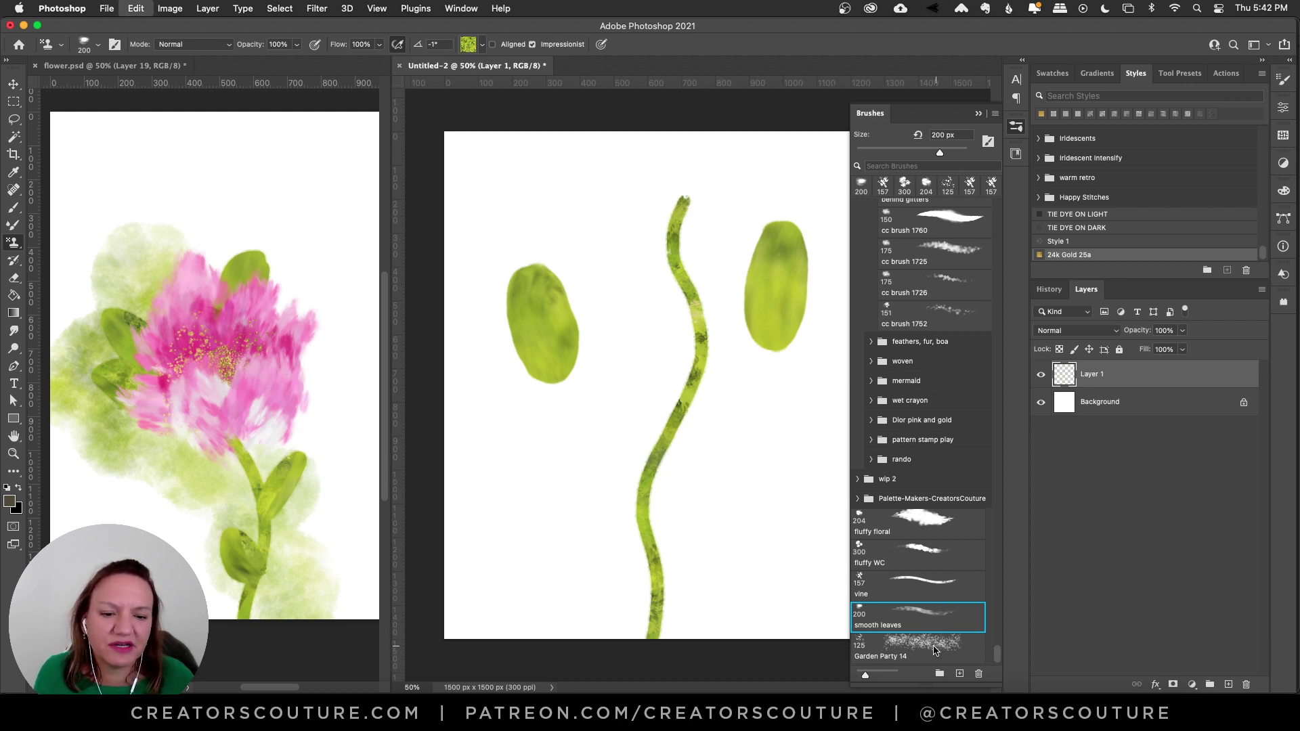
Try the 125 px Garden Party 14 brush by painting green speckles in the middle of the canvas, undoing each attempt
left_click(903, 652)
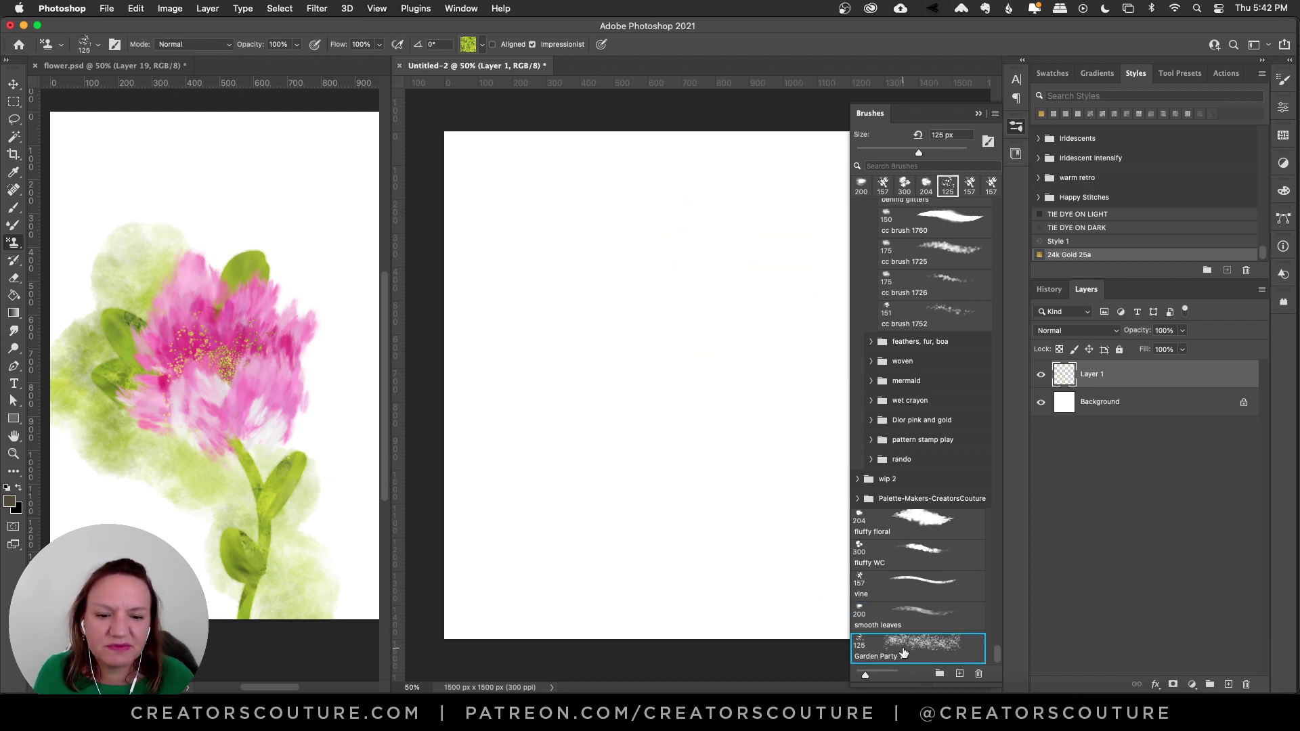
left_click_drag(576, 308, 667, 440)
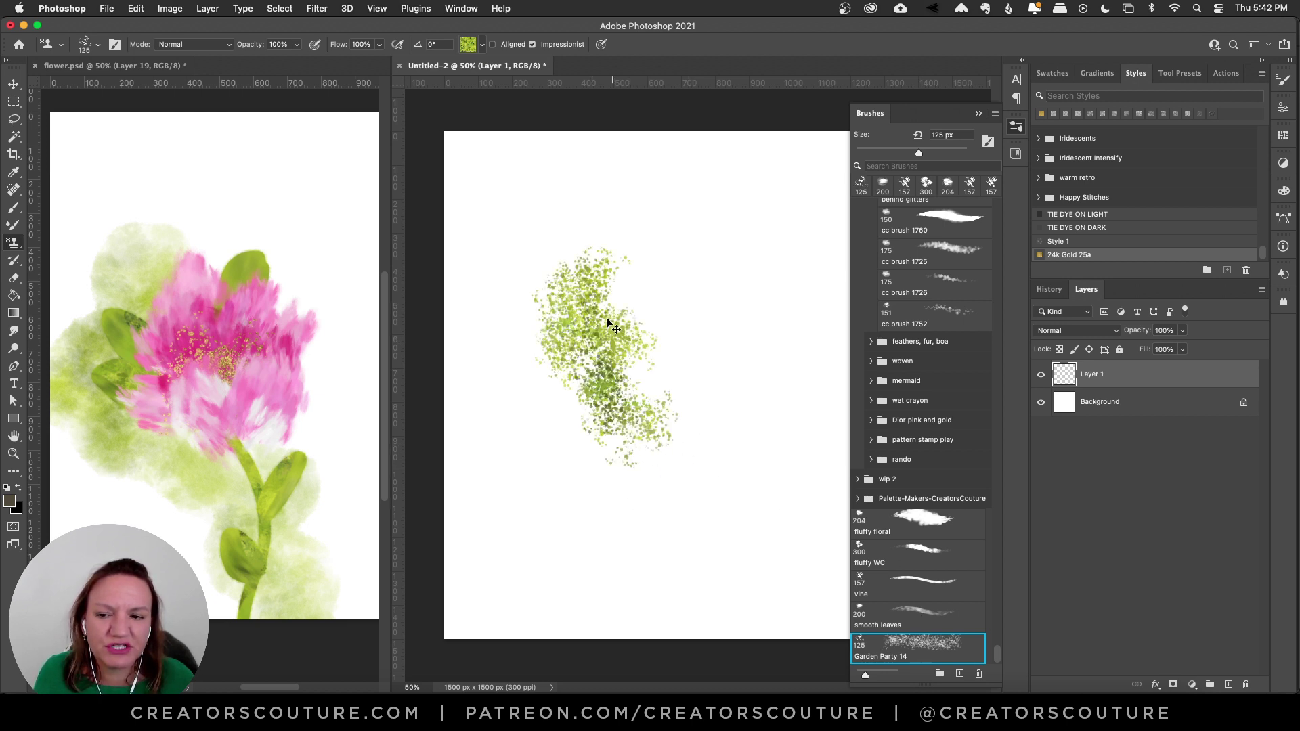
key("super+z")
left_click_drag(604, 352, 677, 427)
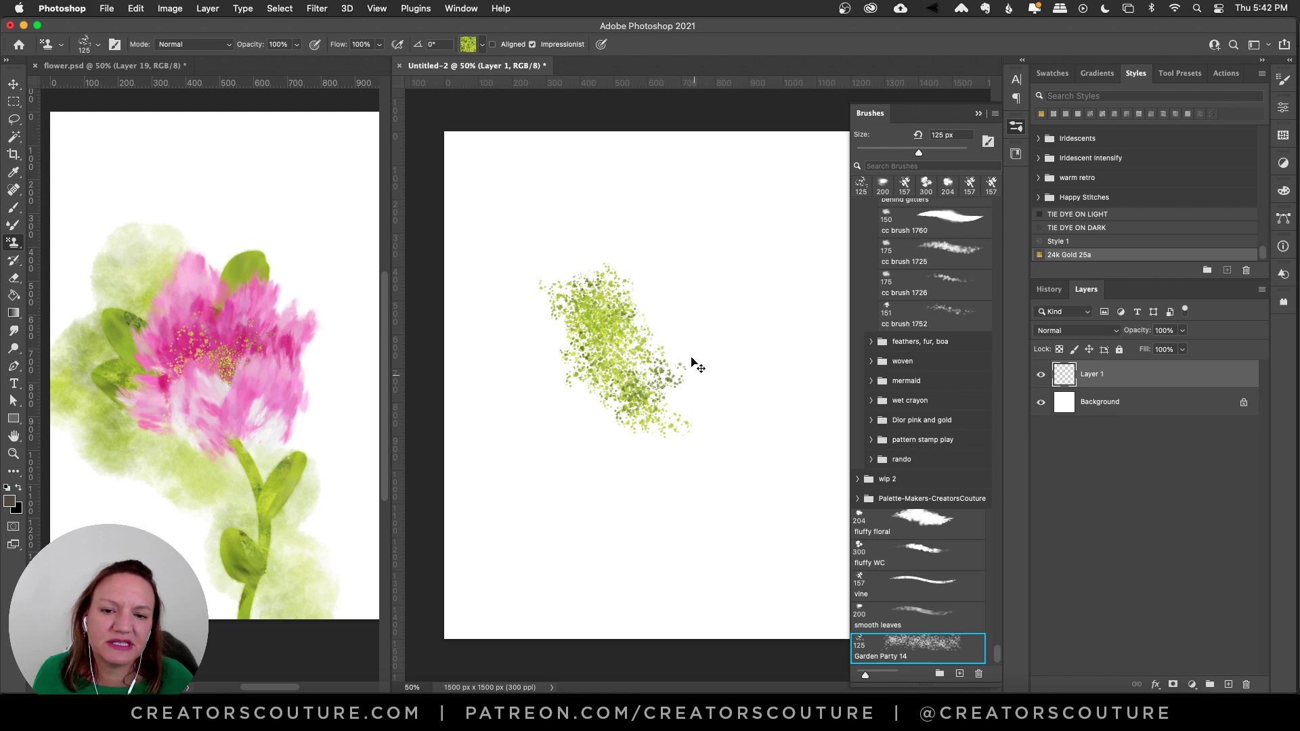
key("super+z")
key("super+z")
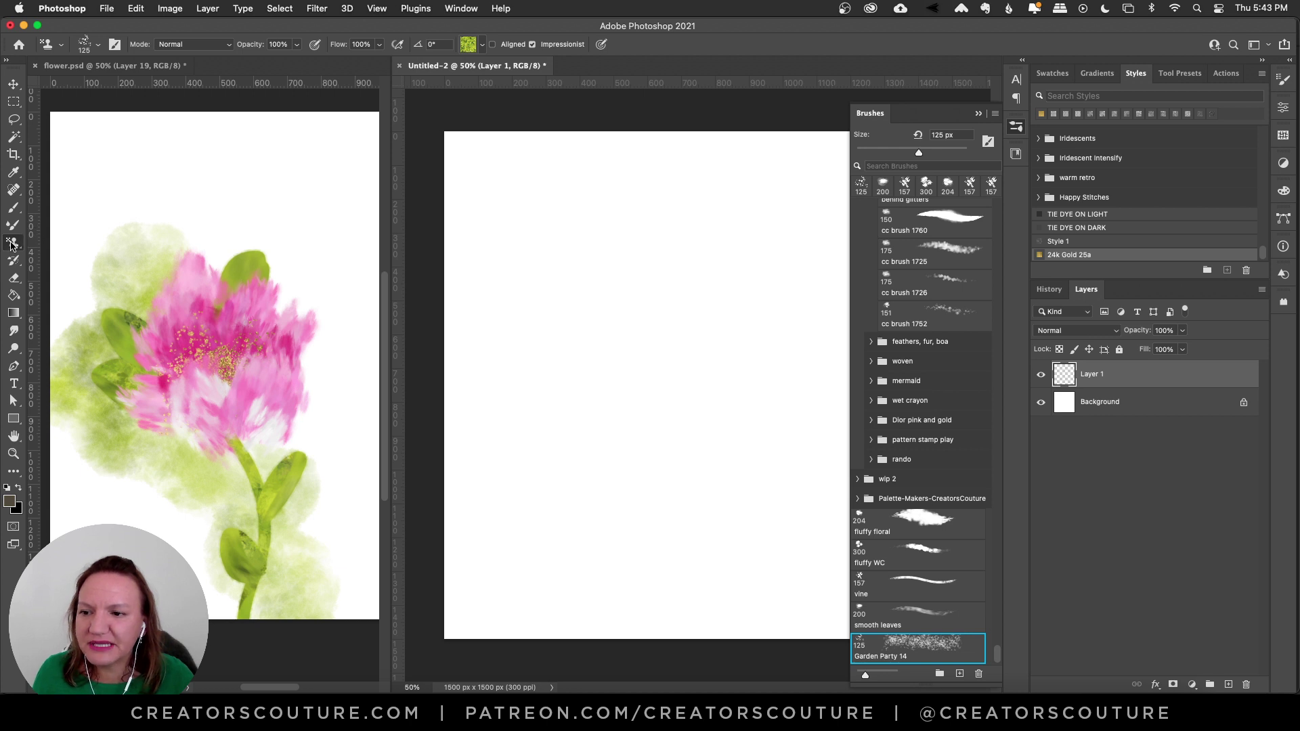
Paint a fan of fluffy back petals using the flower group's pink pattern and the 204 px fluffy floral brush, undoing a stray stroke
left_click(474, 48)
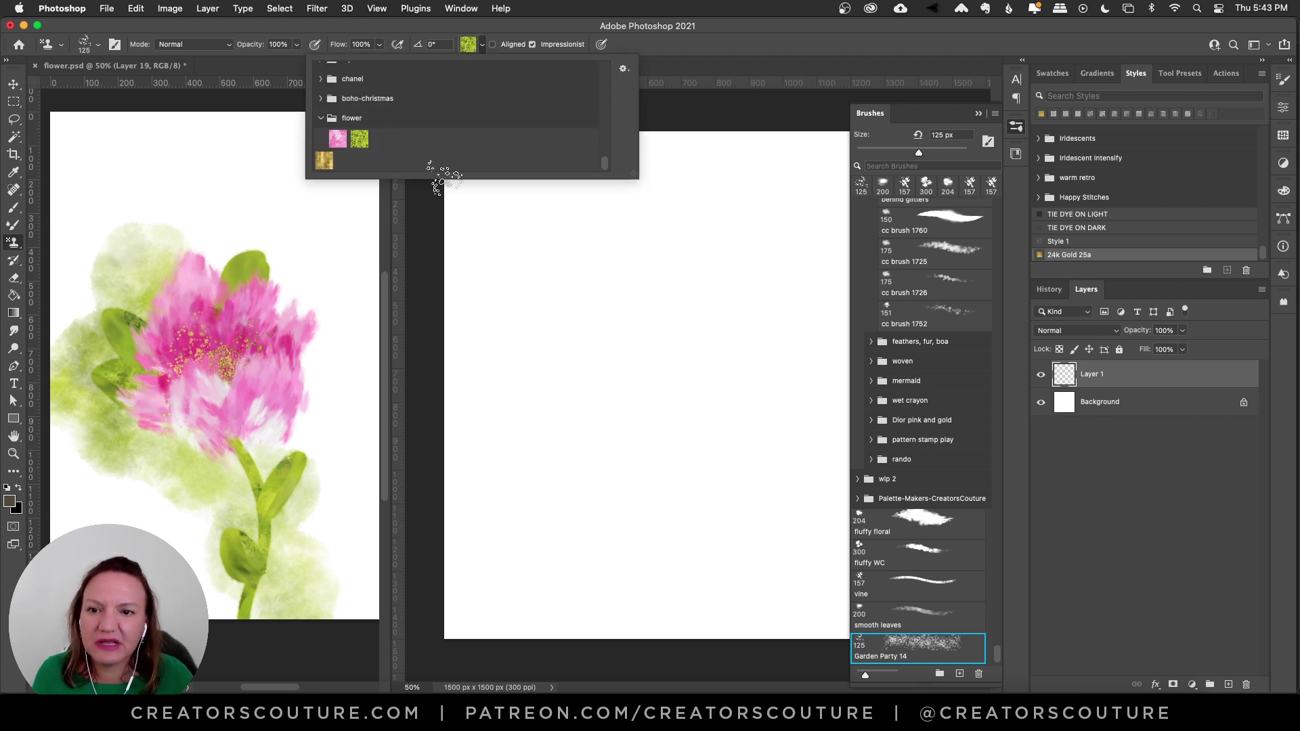
left_click(341, 137)
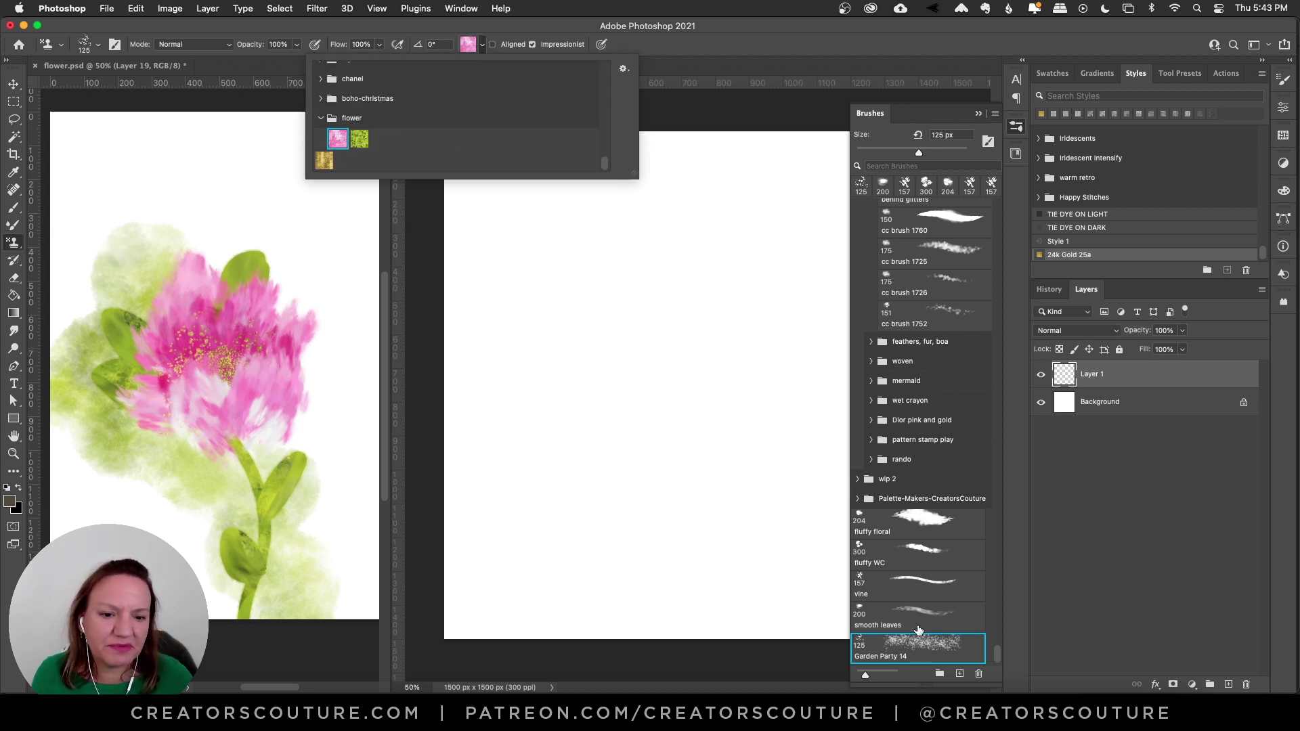
left_click(907, 528)
left_click(1018, 136)
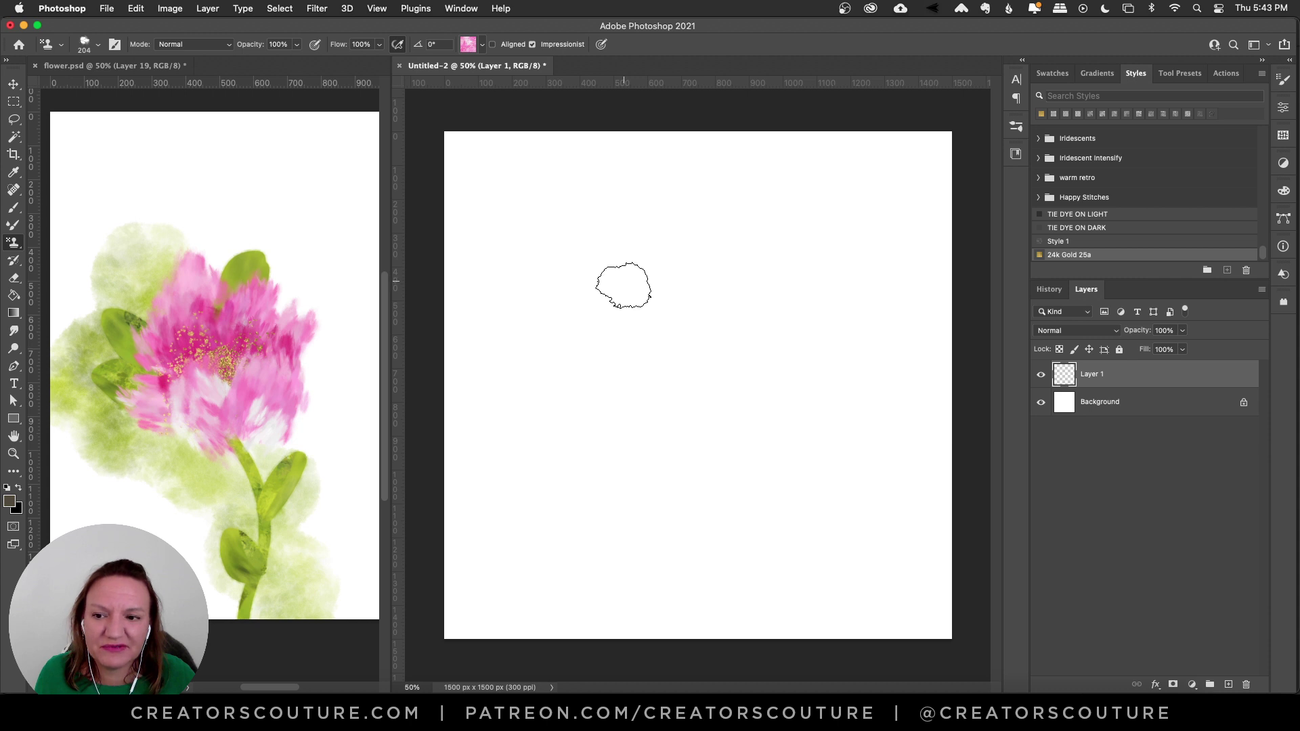
left_click_drag(620, 260, 648, 343)
left_click_drag(578, 285, 652, 361)
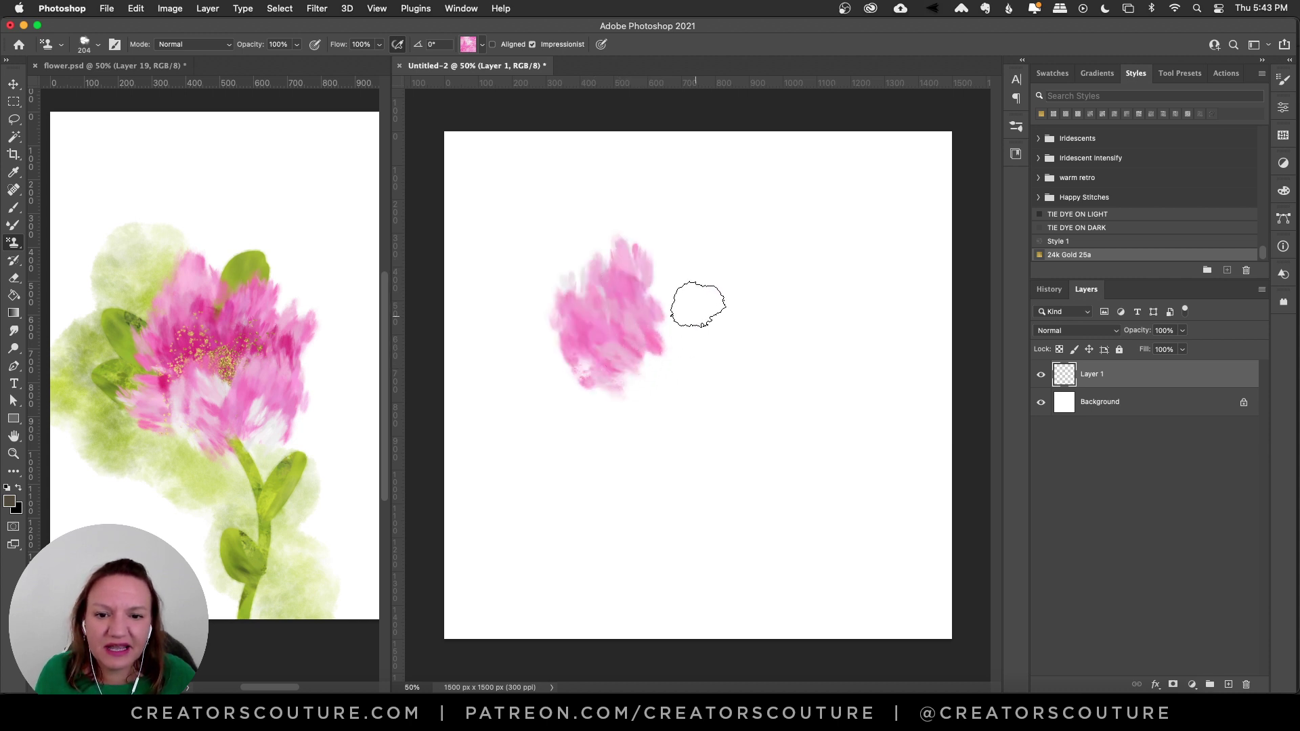
left_click_drag(699, 302, 688, 348)
mouse_move(719, 391)
left_mouse_down()
mouse_move(717, 322)
mouse_move(680, 385)
mouse_move(636, 407)
mouse_move(584, 395)
mouse_move(605, 375)
mouse_move(612, 397)
mouse_move(668, 398)
mouse_move(575, 370)
mouse_move(678, 397)
mouse_move(636, 333)
mouse_move(652, 392)
mouse_move(713, 402)
left_mouse_up()
key("super+z")
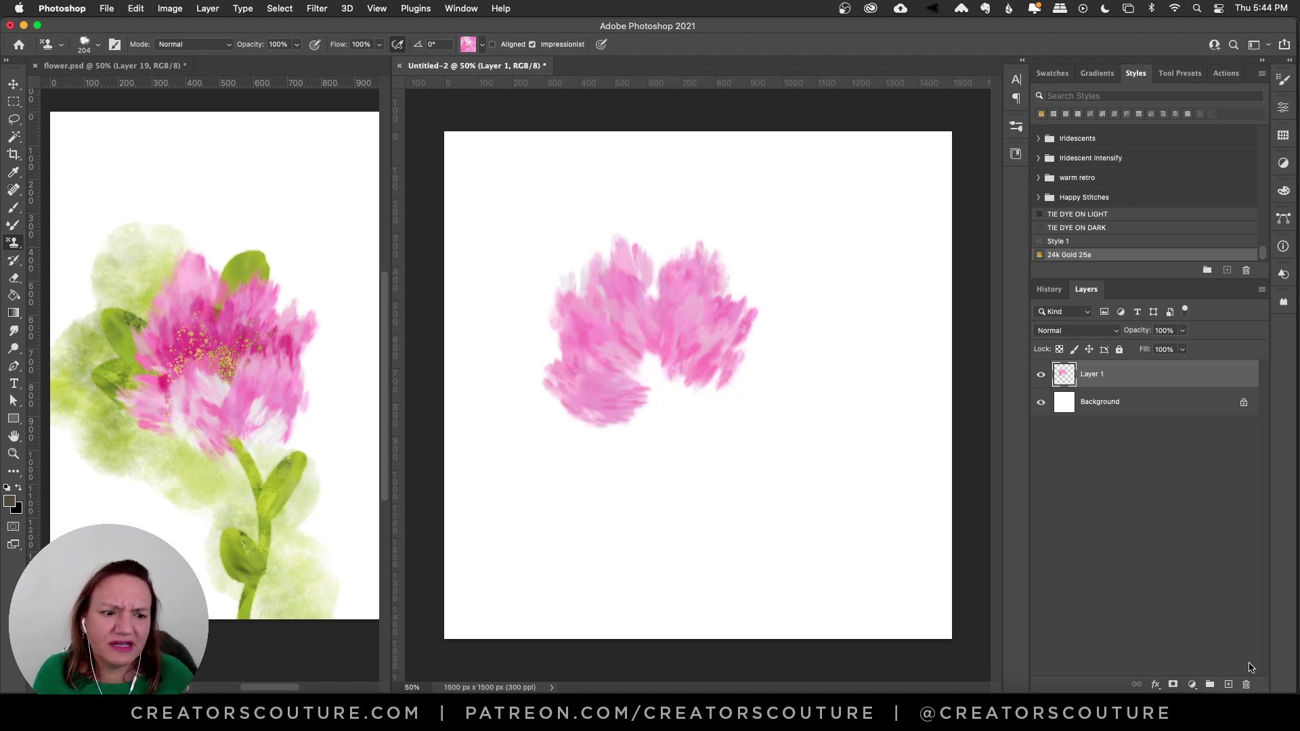
Add texture strokes over the back petals on a new layer, and paint the front petals on another new layer named top
left_click(1228, 684)
mouse_move(616, 282)
left_mouse_down()
mouse_move(658, 388)
mouse_move(657, 372)
mouse_move(581, 353)
mouse_move(657, 379)
mouse_move(703, 353)
mouse_move(698, 307)
mouse_move(671, 369)
mouse_move(691, 276)
mouse_move(663, 375)
mouse_move(686, 276)
mouse_move(676, 335)
mouse_move(648, 369)
left_mouse_up()
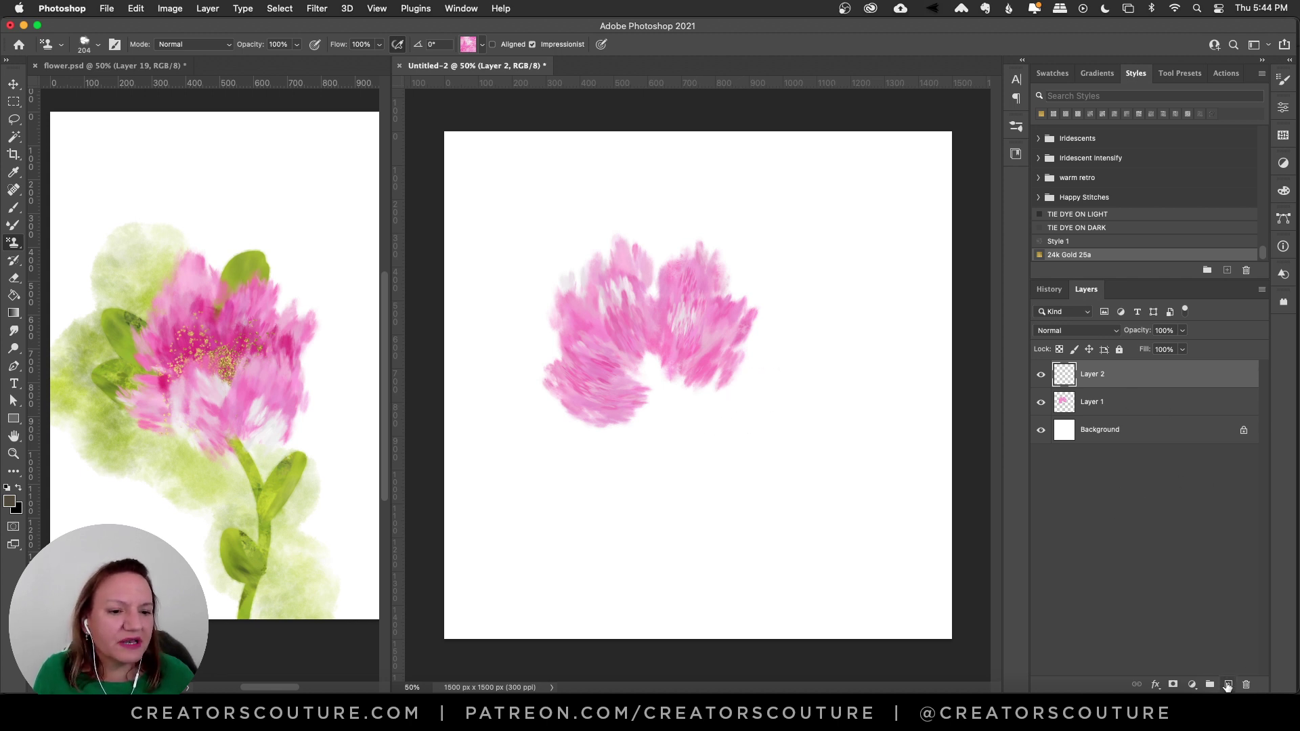
left_click(1228, 685)
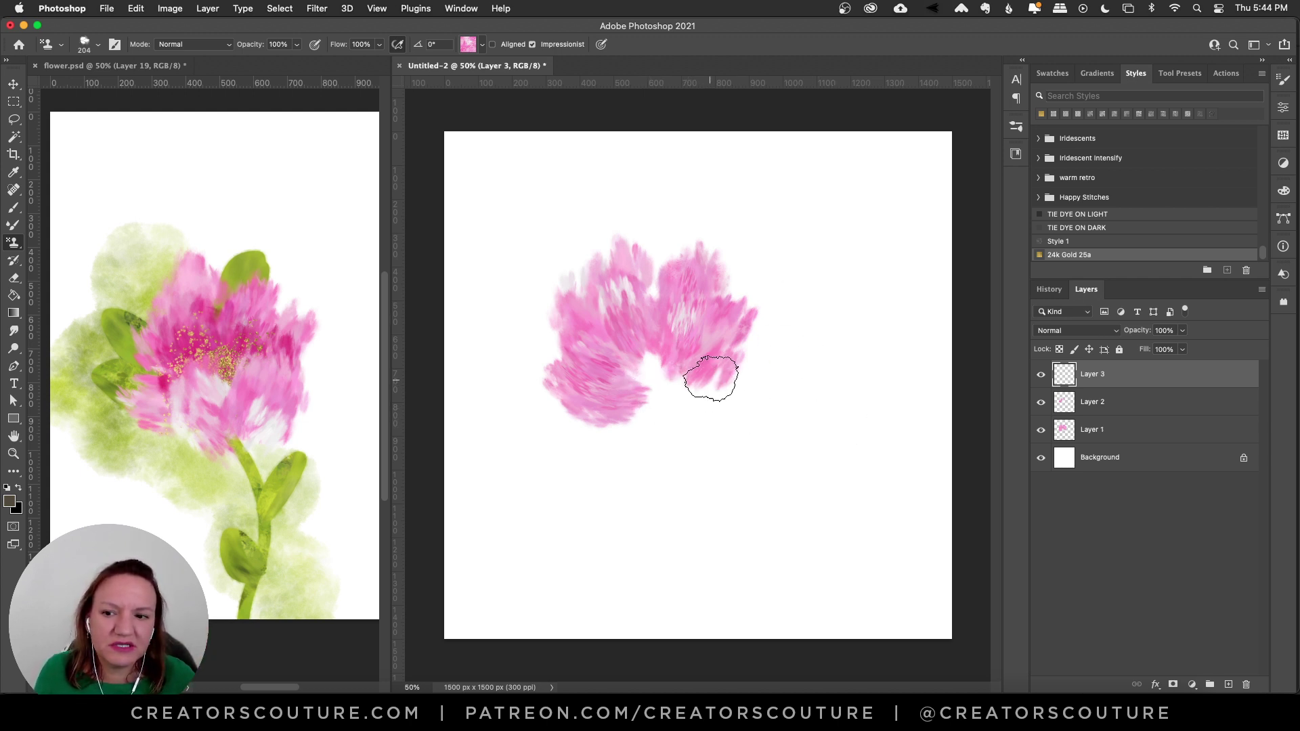
mouse_move(697, 342)
left_mouse_down()
mouse_move(661, 415)
mouse_move(688, 334)
mouse_move(656, 395)
mouse_move(682, 429)
mouse_move(610, 372)
mouse_move(685, 440)
mouse_move(673, 408)
left_mouse_up()
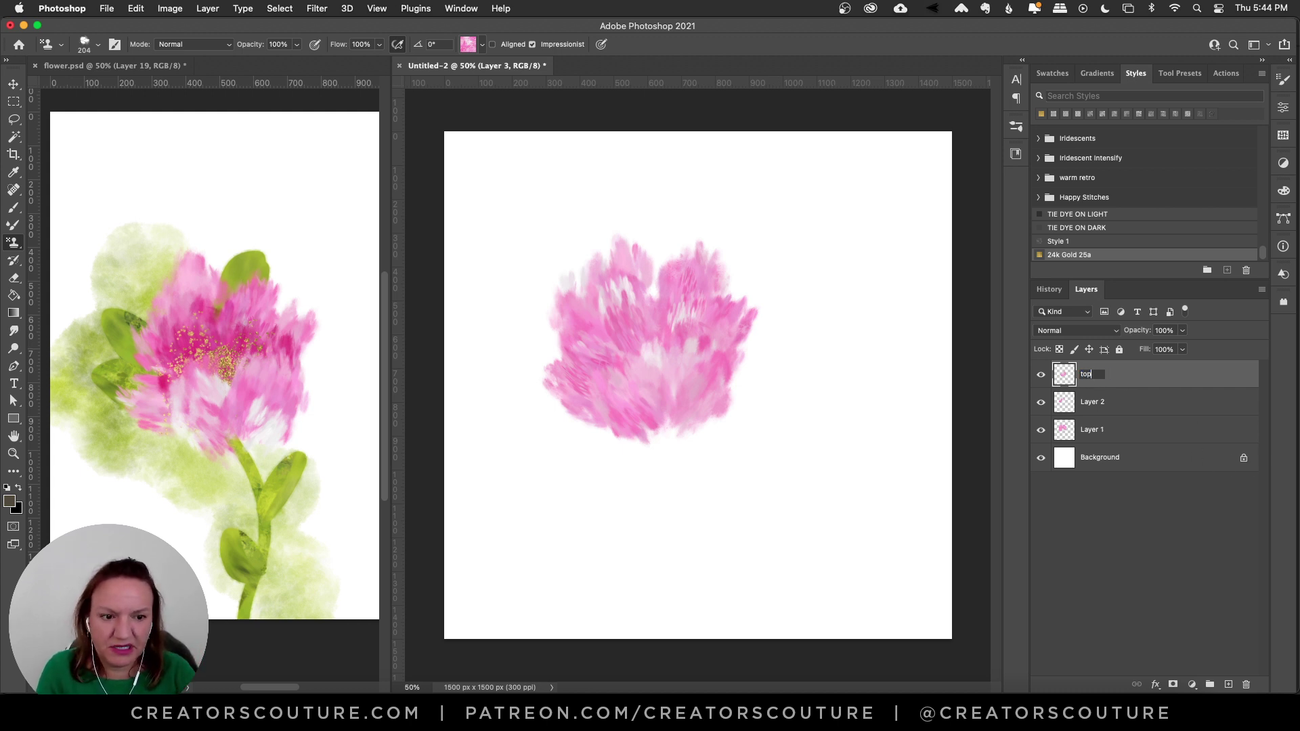
key("Return")
left_click(1038, 375)
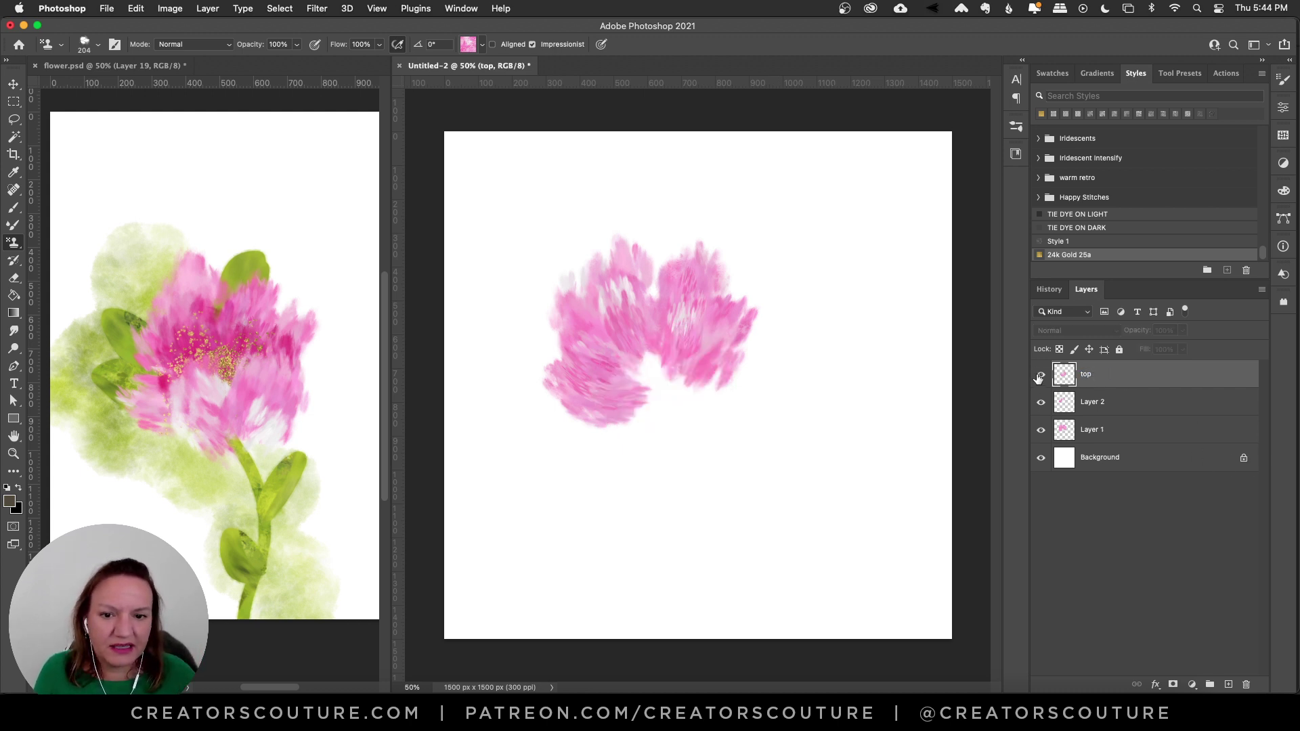
left_click(1038, 376)
Add a Multiply layer between Layer 2 and top, and paint darker pink shading across the flower's center
left_click(1104, 404)
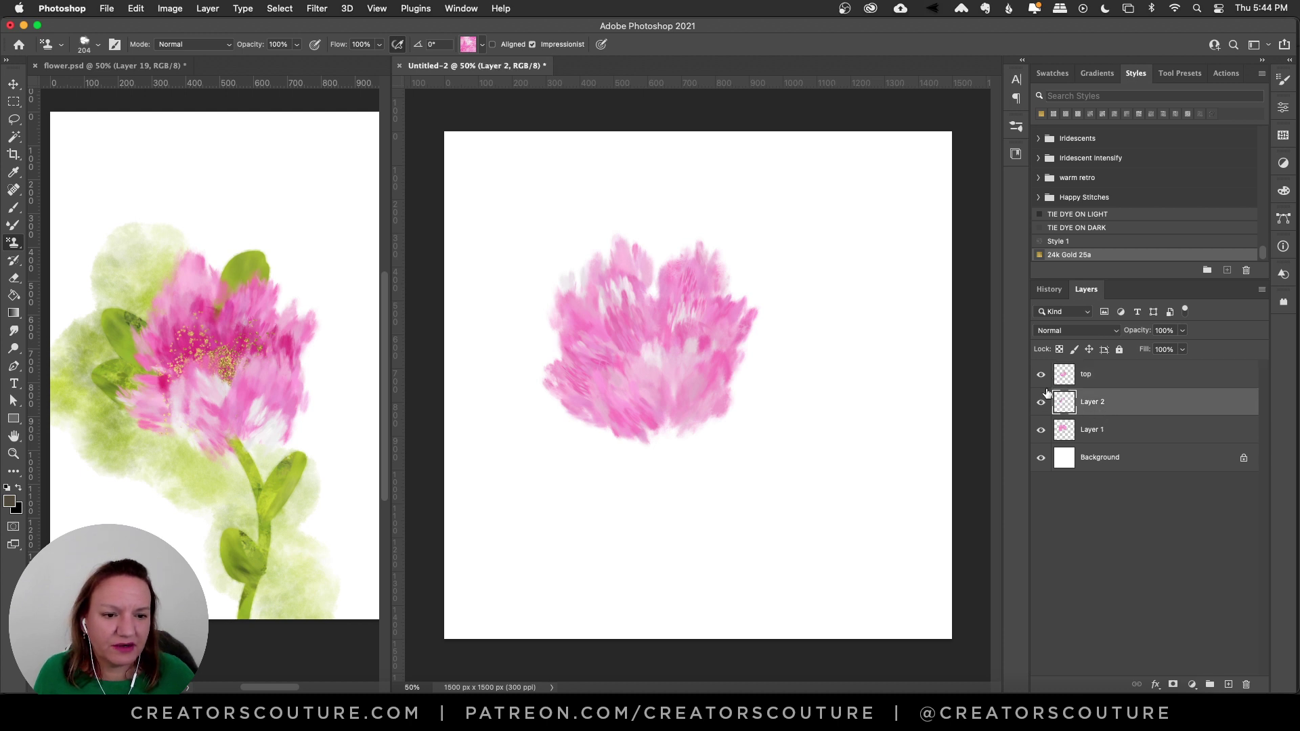
left_click(1230, 684)
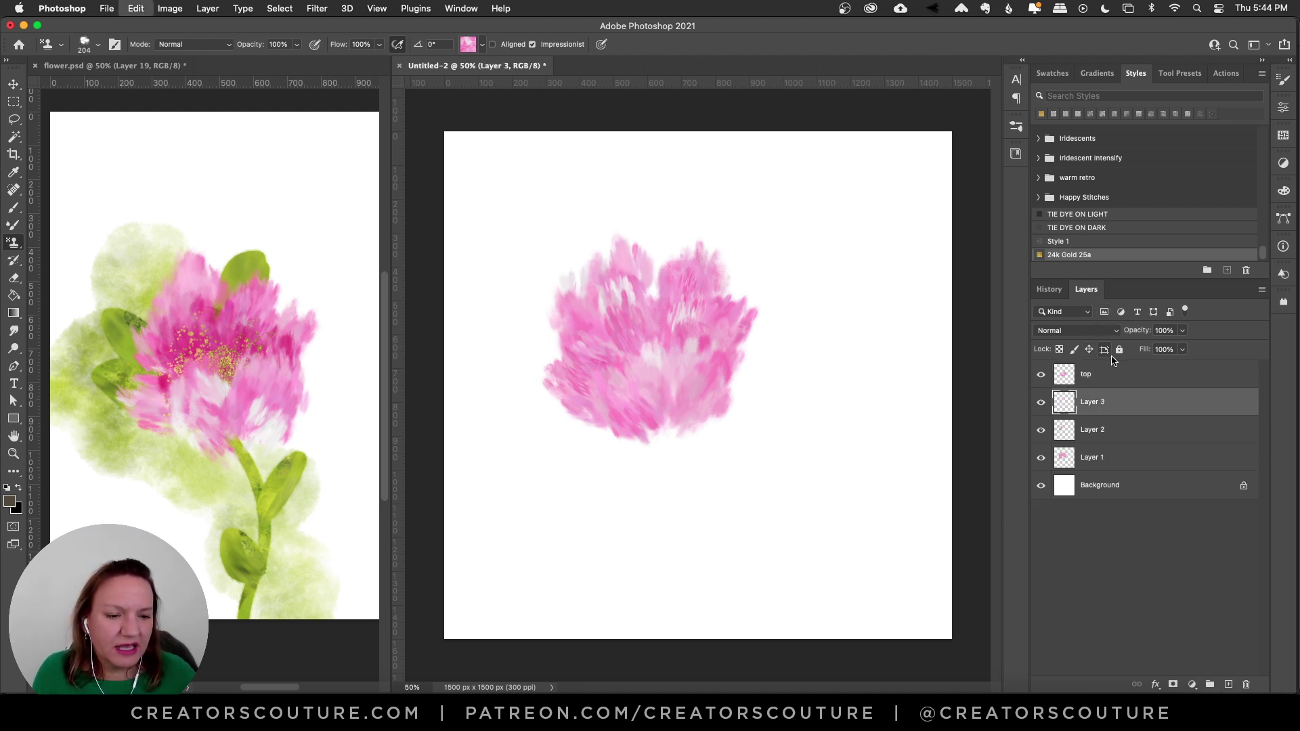
left_click(1063, 331)
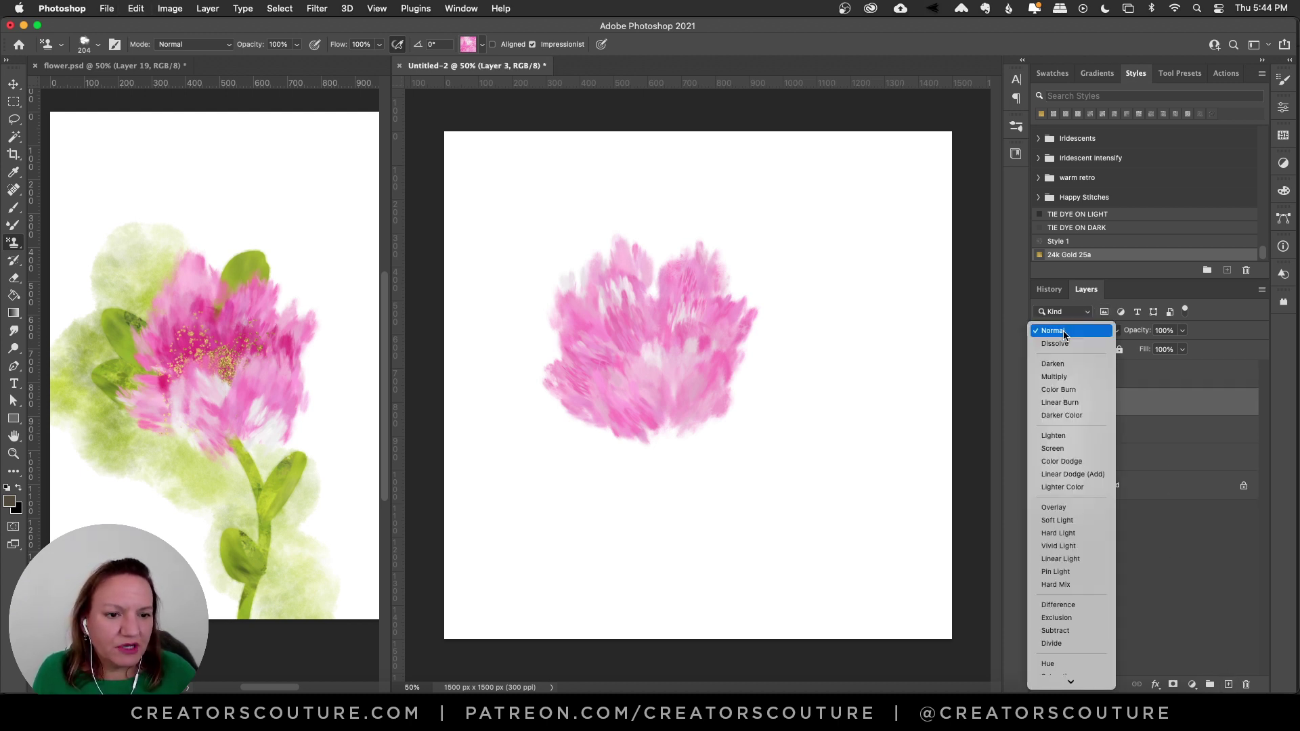
left_click(1054, 377)
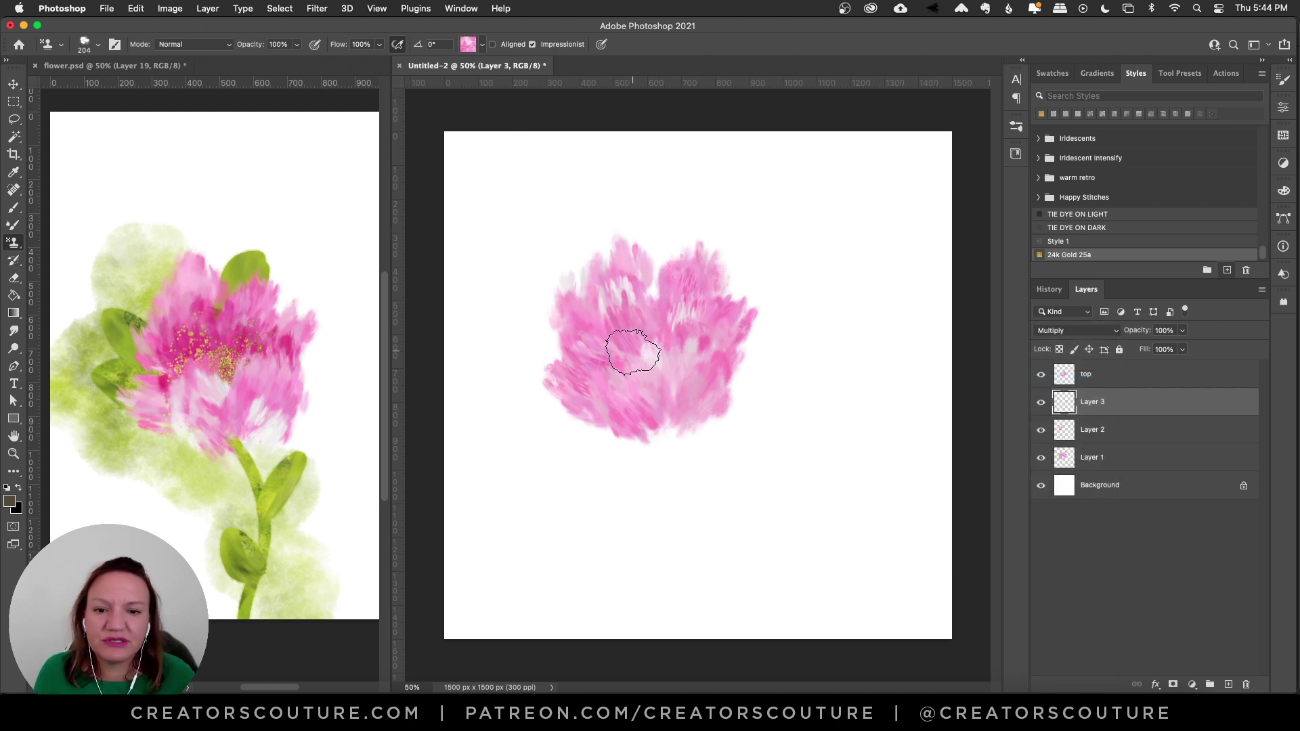
mouse_move(632, 348)
left_mouse_down()
mouse_move(641, 323)
mouse_move(668, 374)
mouse_move(653, 381)
mouse_move(649, 329)
mouse_move(656, 371)
mouse_move(615, 360)
mouse_move(641, 378)
mouse_move(684, 333)
mouse_move(672, 373)
mouse_move(688, 342)
mouse_move(684, 381)
left_mouse_up()
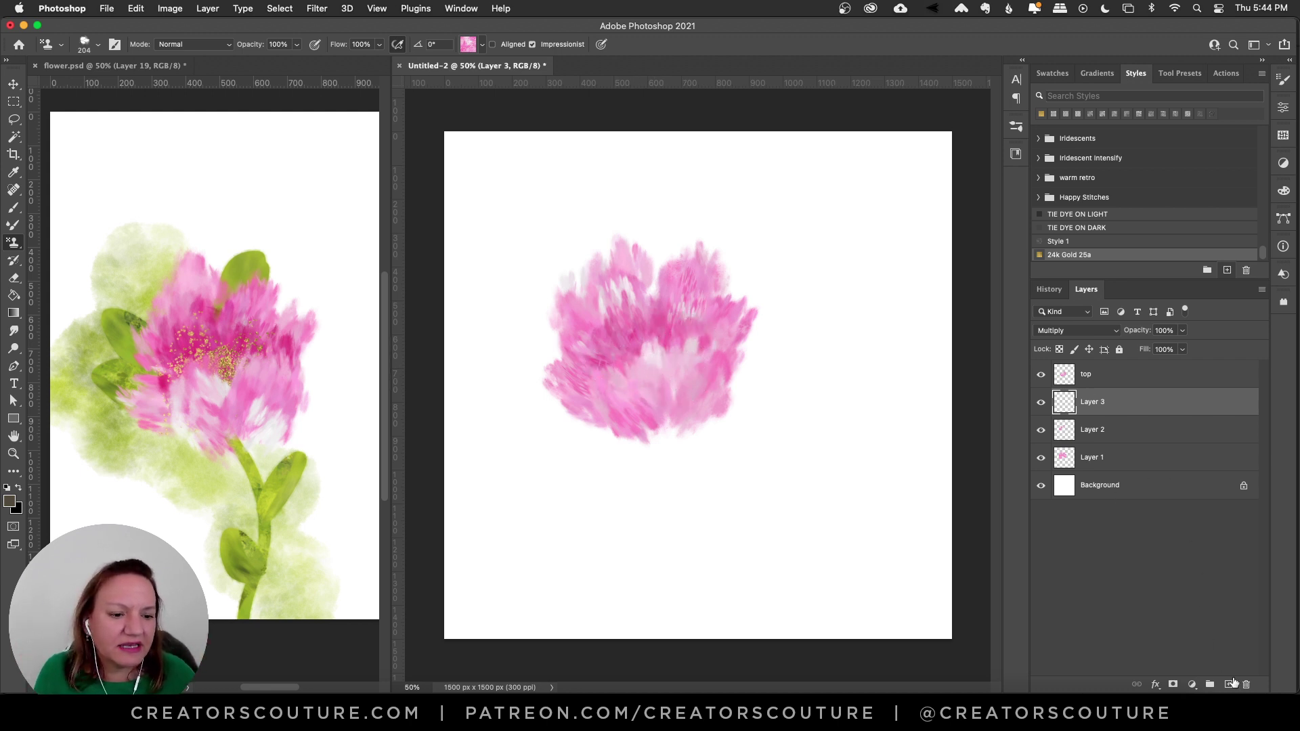
Duplicate the Multiply shading layer, clear the copy, paint deeper pink shadows in the flower's center, and compare by toggling the copy's visibility
key("super+j")
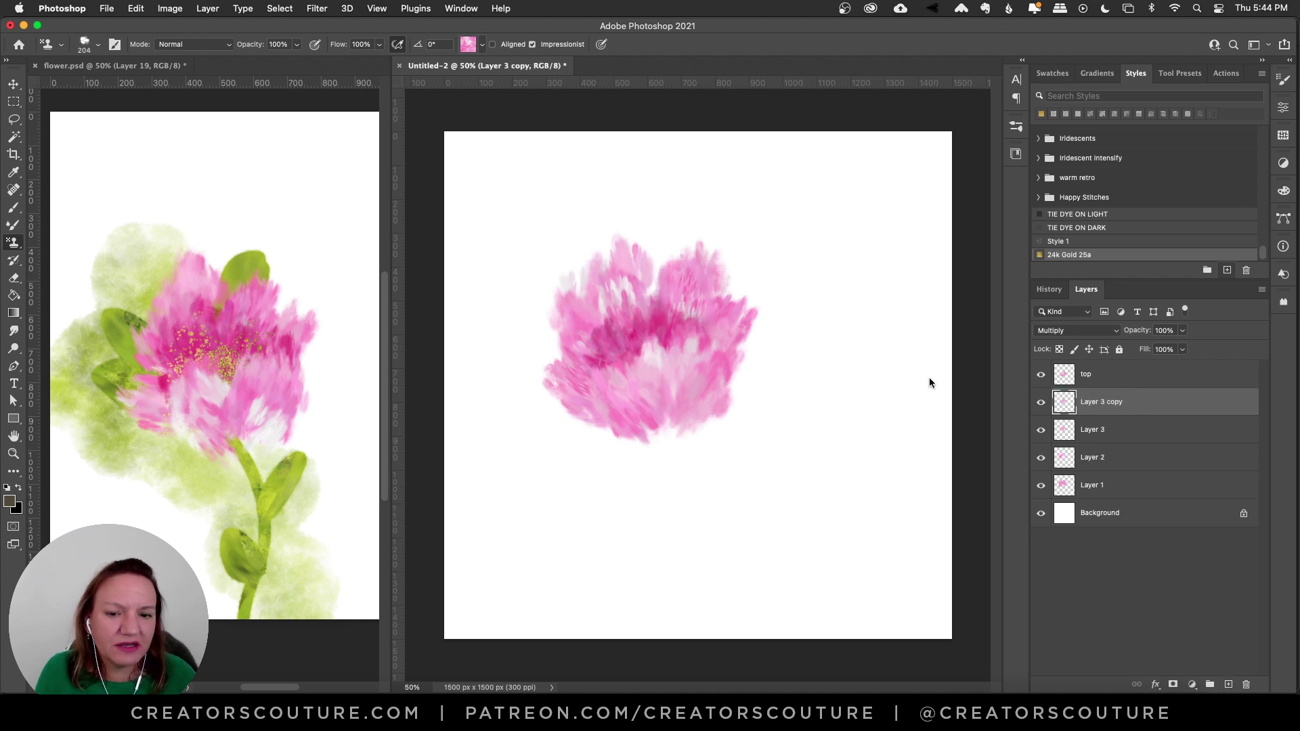
key("super+a")
key("BackSpace")
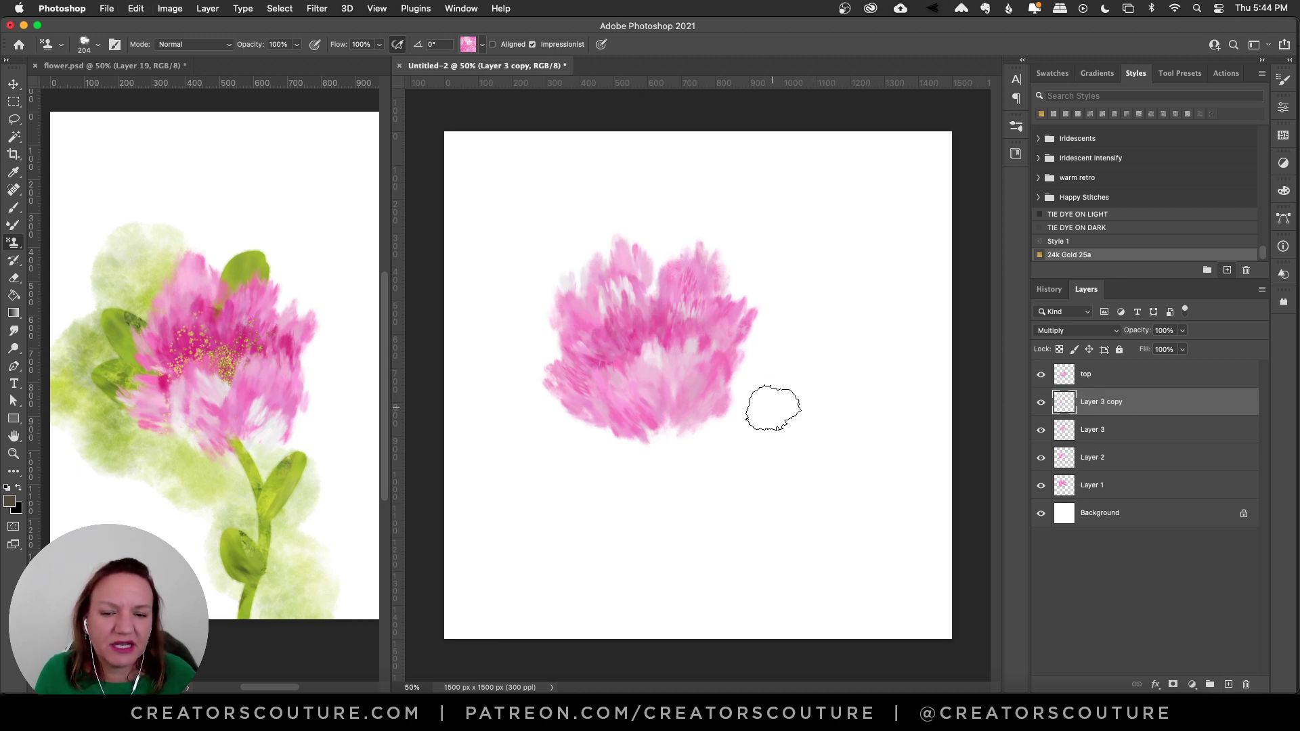
mouse_move(601, 351)
left_mouse_down()
mouse_move(678, 381)
mouse_move(694, 349)
mouse_move(702, 386)
mouse_move(682, 320)
mouse_move(677, 406)
left_mouse_up()
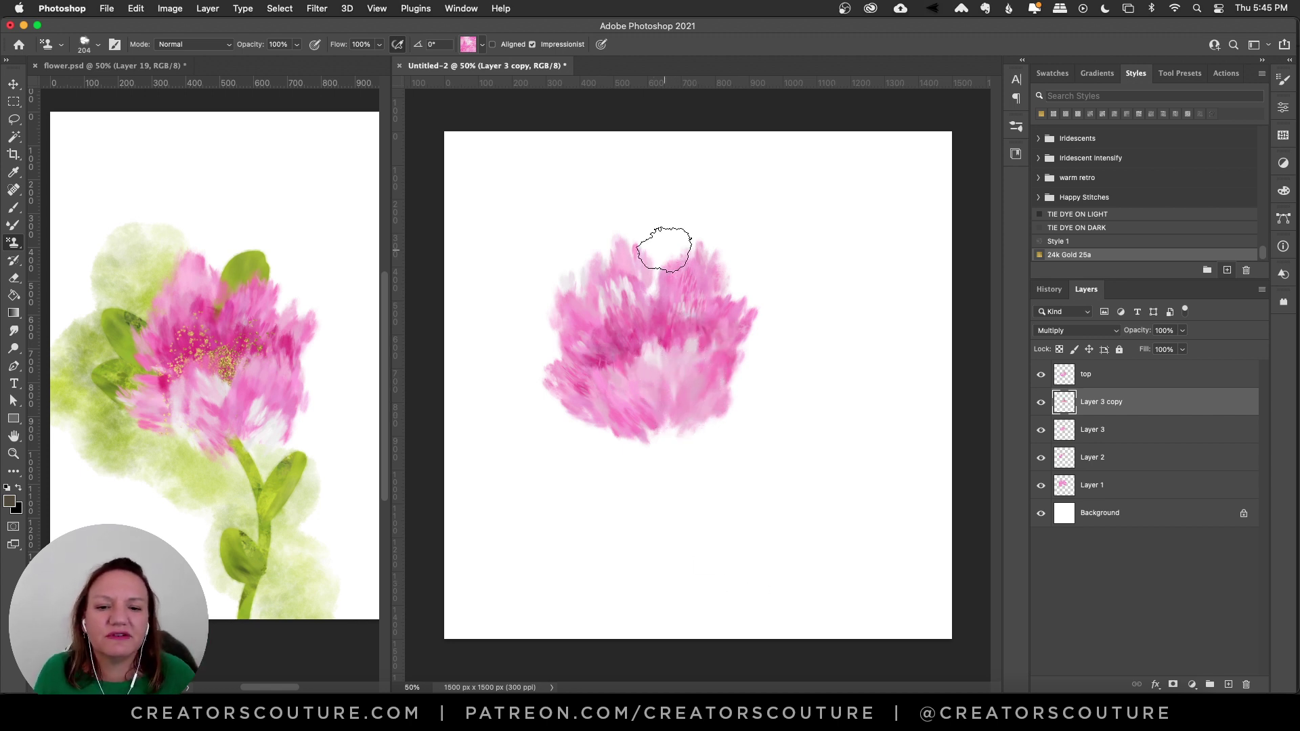
mouse_move(668, 246)
left_mouse_down()
mouse_move(724, 325)
mouse_move(659, 346)
mouse_move(655, 376)
mouse_move(622, 366)
mouse_move(677, 381)
mouse_move(686, 350)
mouse_move(735, 393)
left_mouse_up()
key("super+a")
key("super+d")
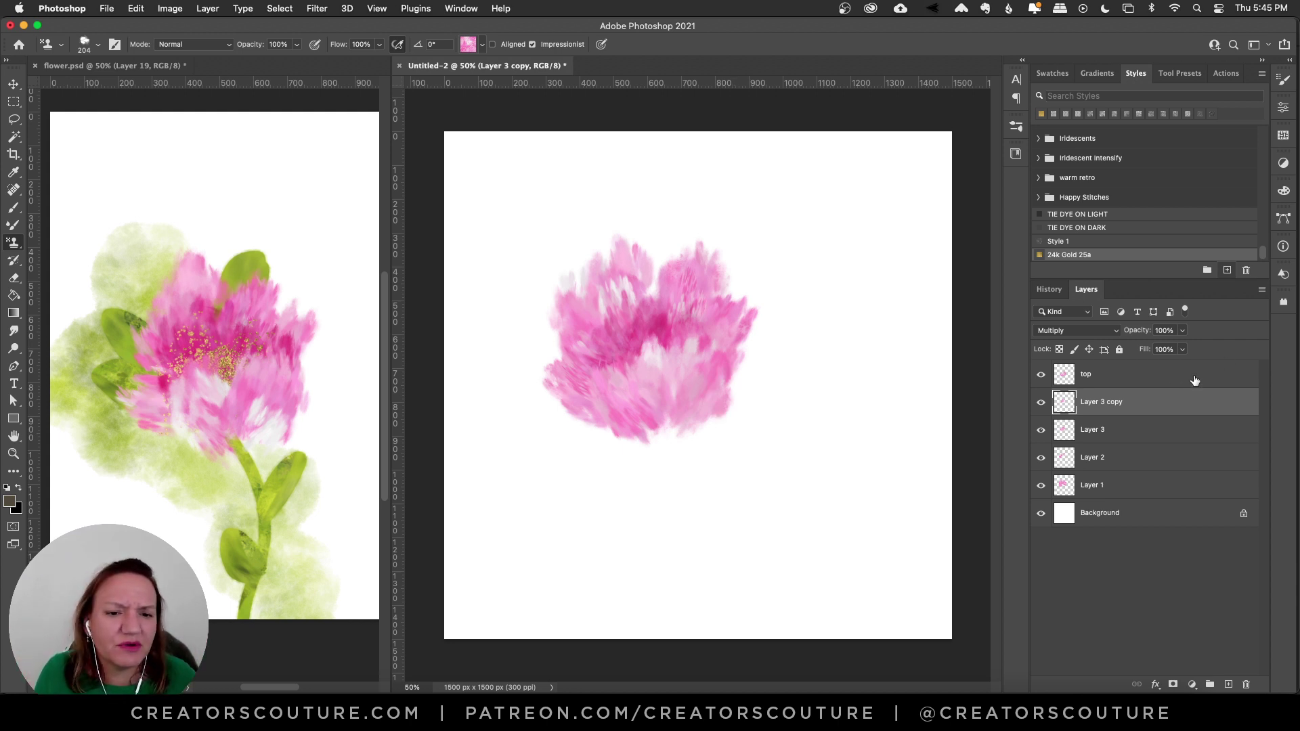
left_click(1040, 402)
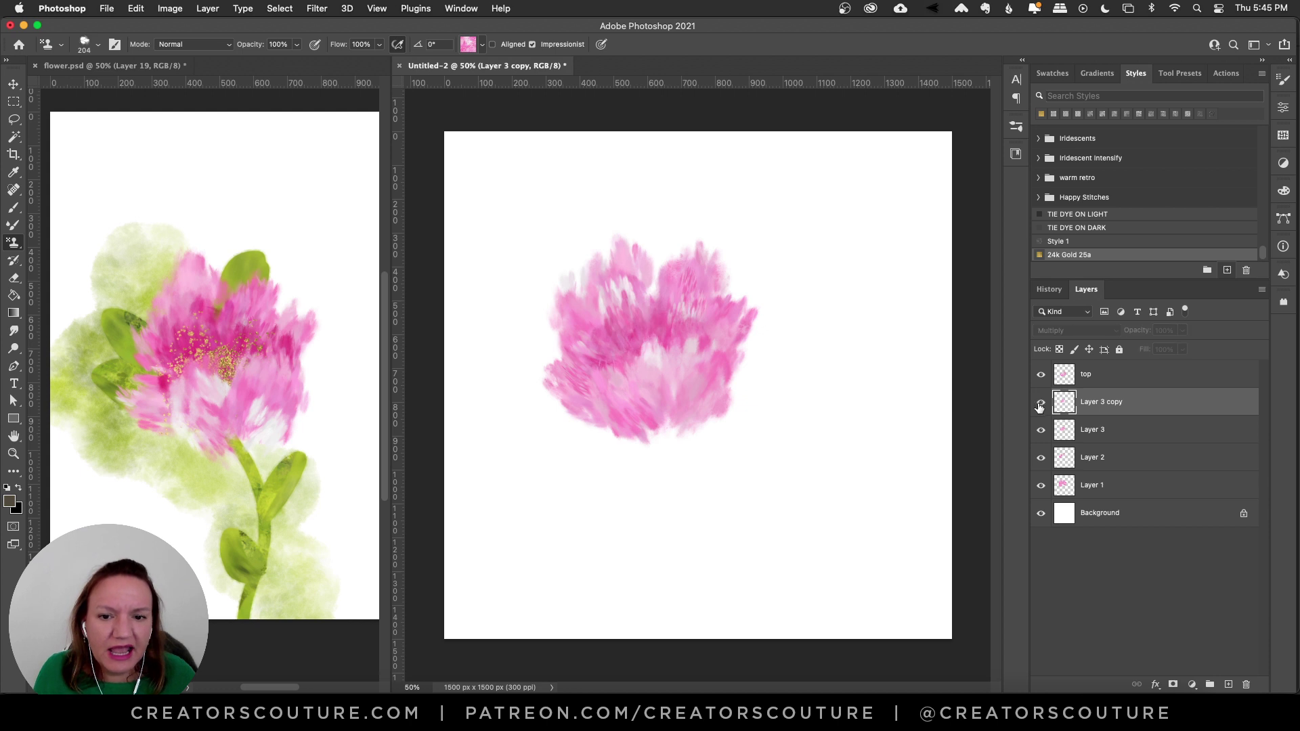
left_click(1040, 406)
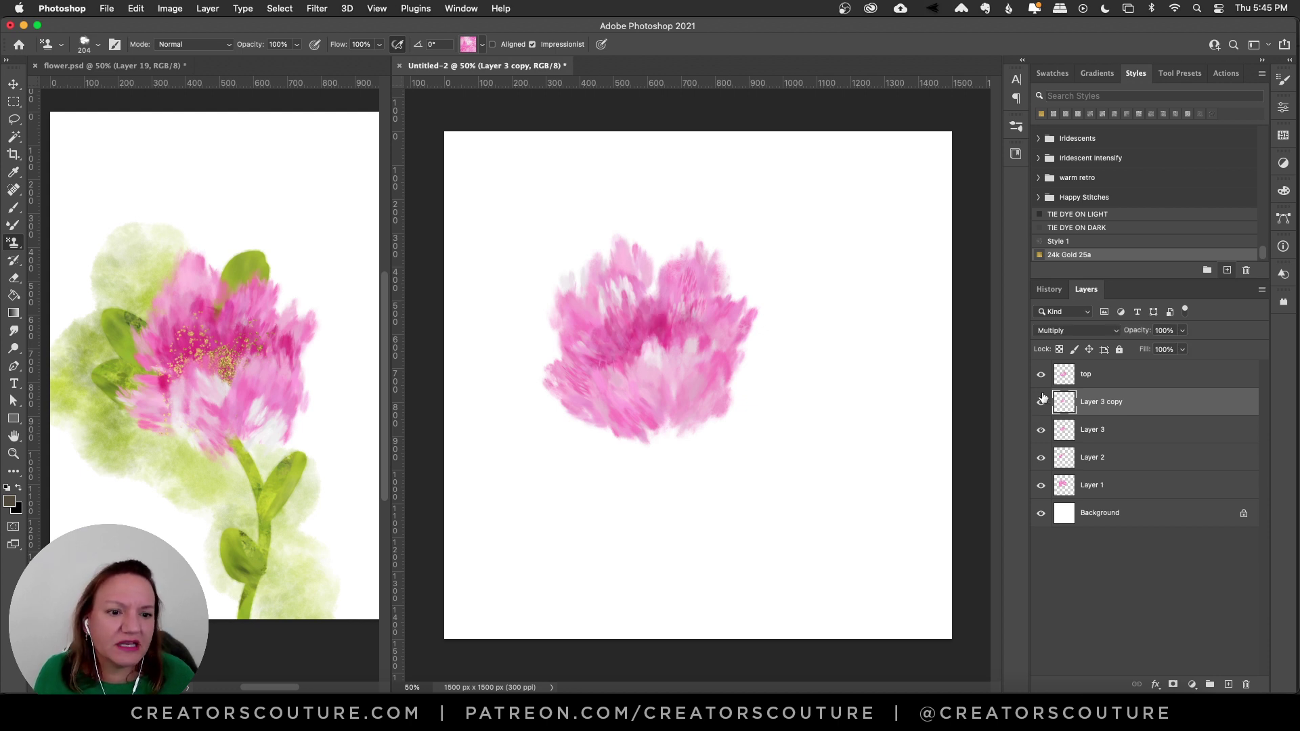
left_click(1042, 401)
left_click(1040, 403)
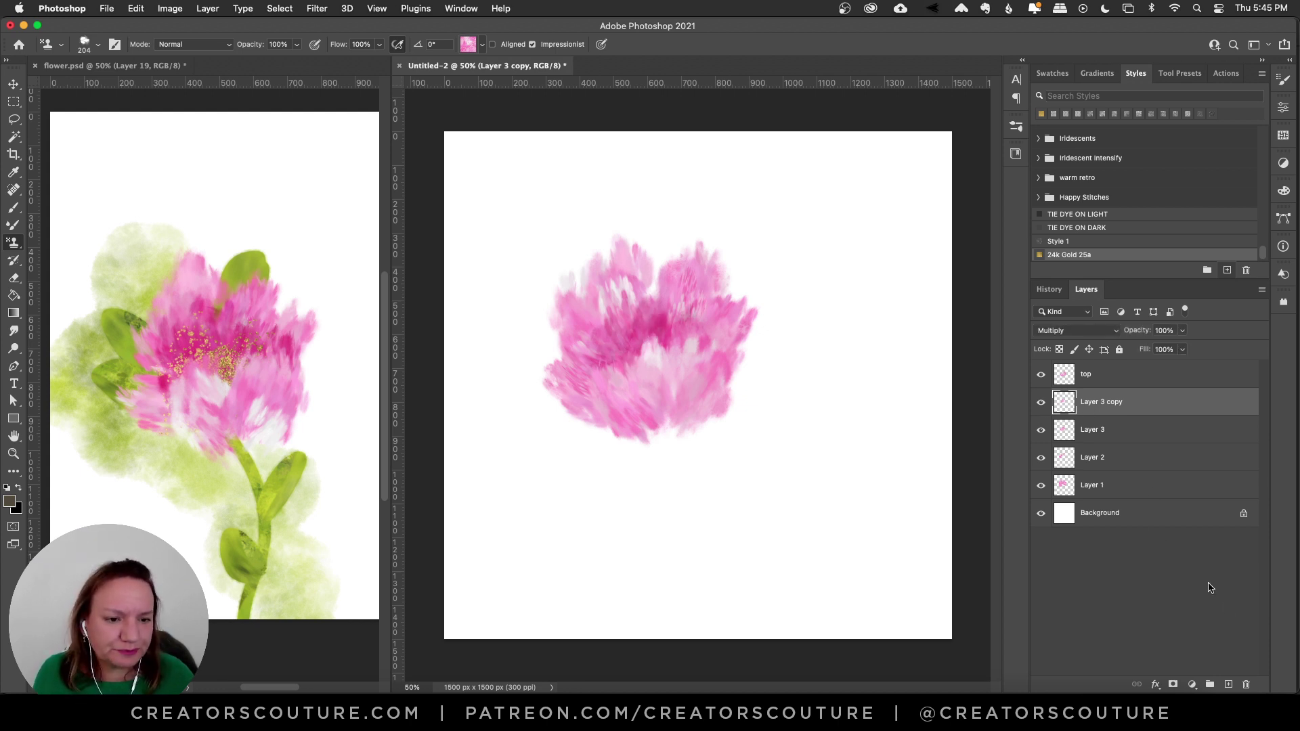
Paint gold speckles across the flower's center and side petals on a new layer styled with 24k Gold 25a, using the 125 px Garden Party 14 brush
left_click(1227, 684)
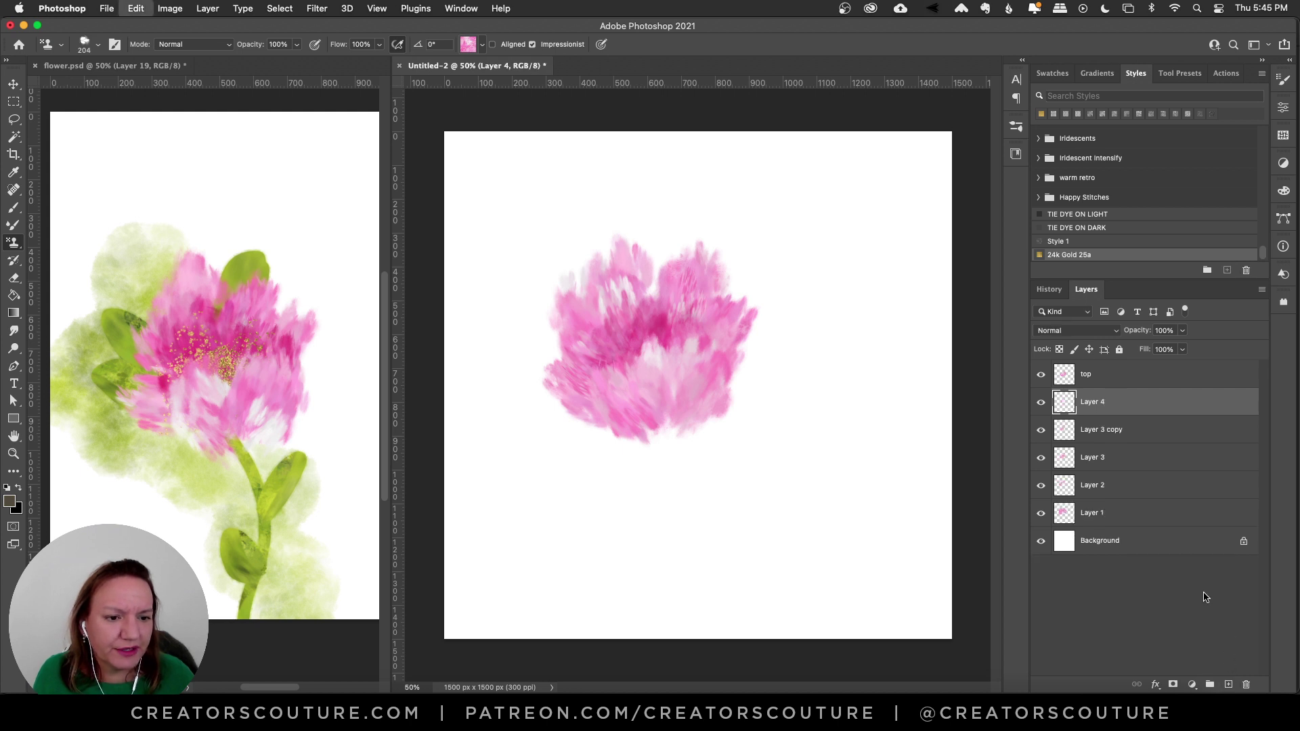
left_click(1071, 255)
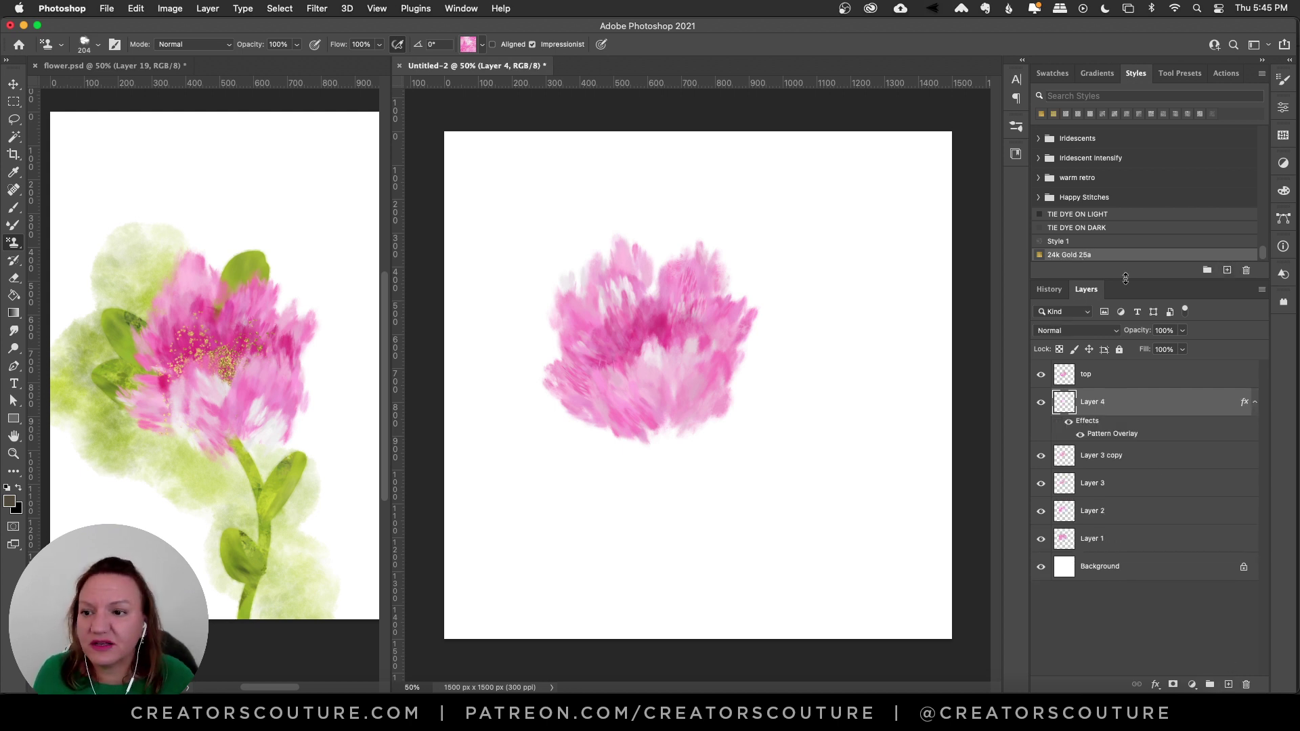
left_click(1016, 128)
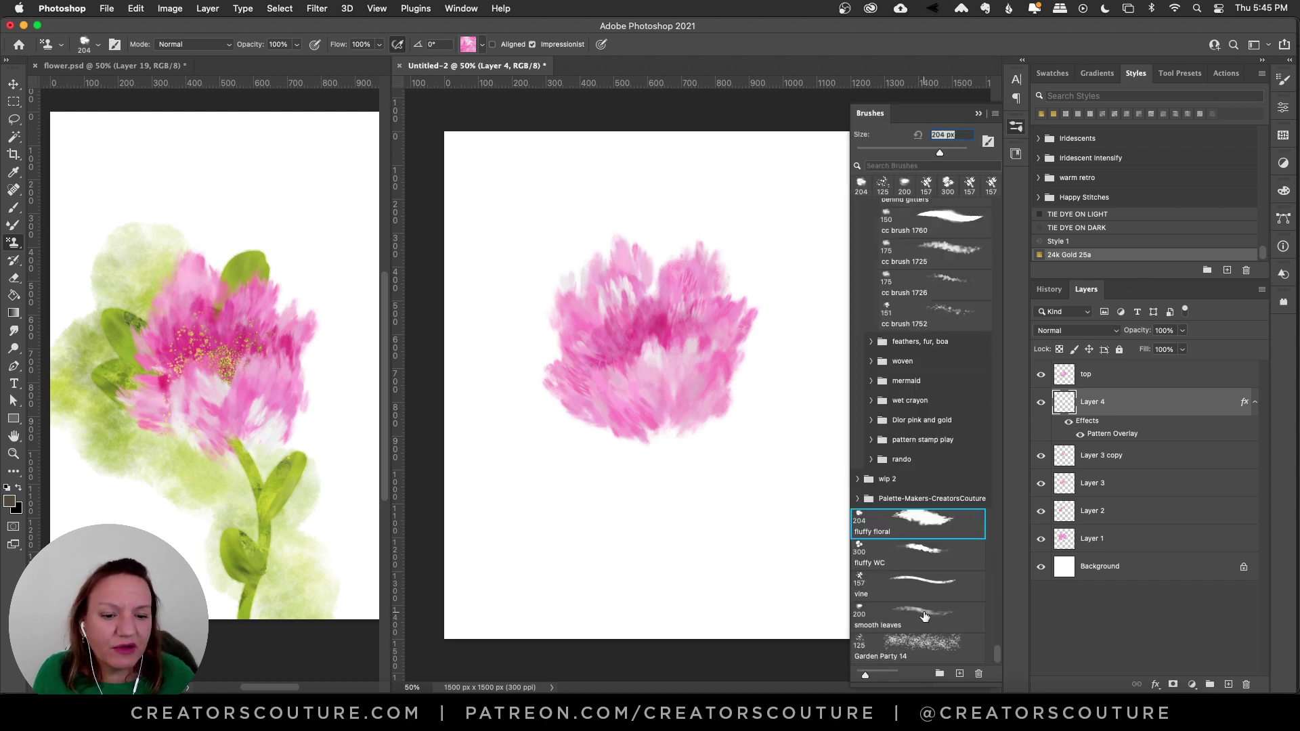
left_click(907, 656)
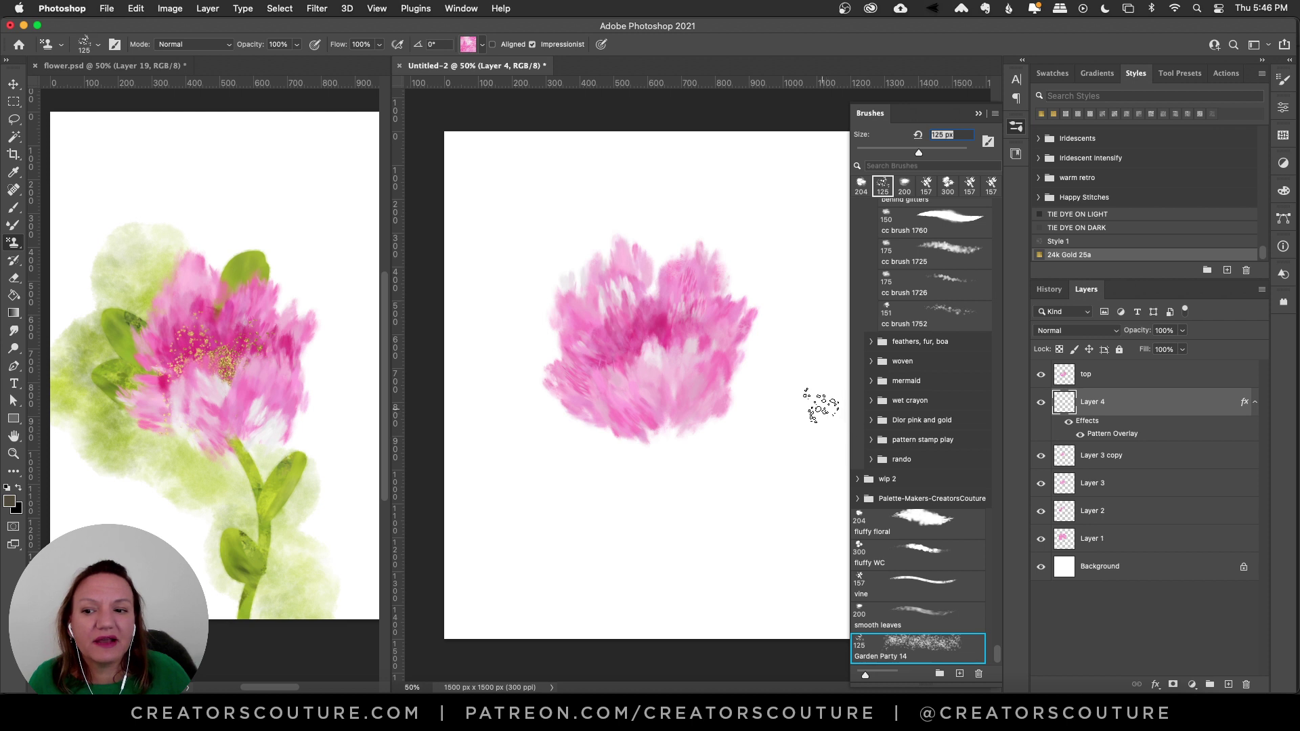
mouse_move(650, 323)
left_mouse_down()
mouse_move(652, 366)
mouse_move(717, 294)
mouse_move(668, 302)
mouse_move(675, 339)
left_mouse_up()
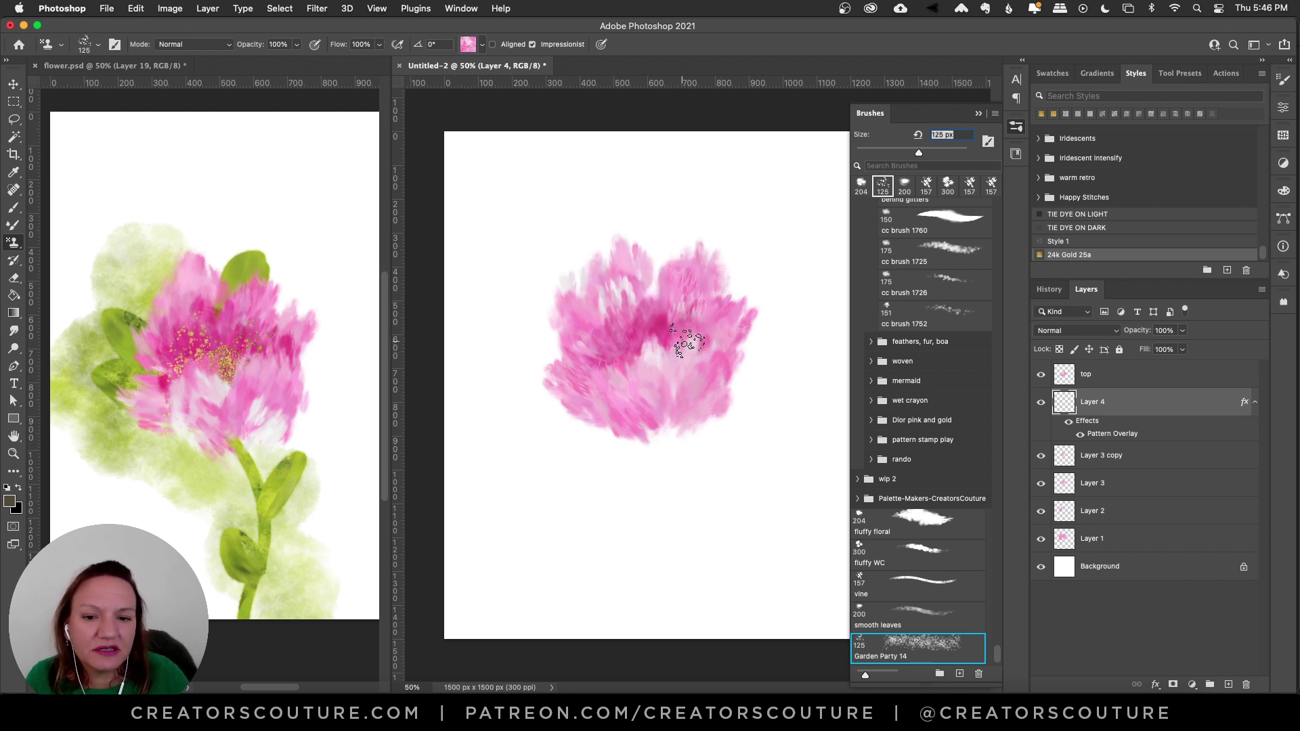
left_click_drag(688, 342, 626, 355)
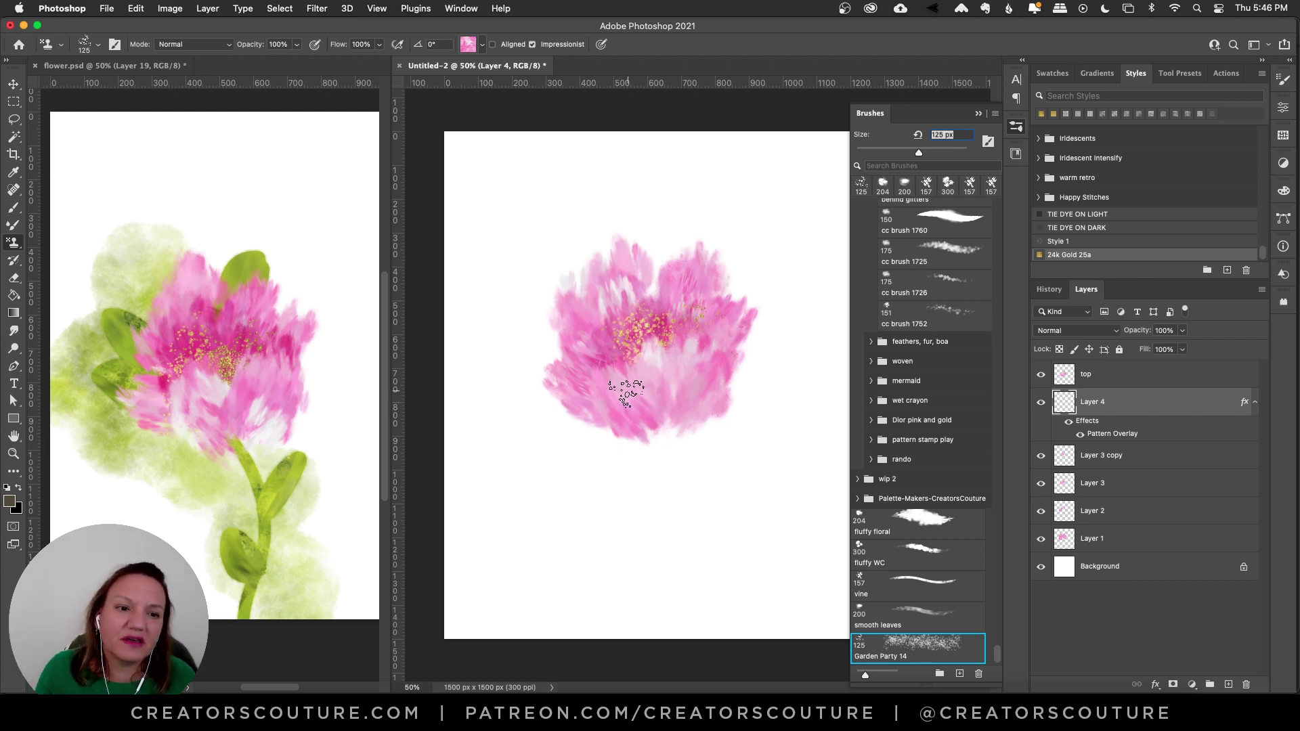
mouse_move(626, 391)
left_mouse_down()
mouse_move(631, 419)
mouse_move(690, 373)
mouse_move(685, 348)
mouse_move(730, 382)
left_mouse_up()
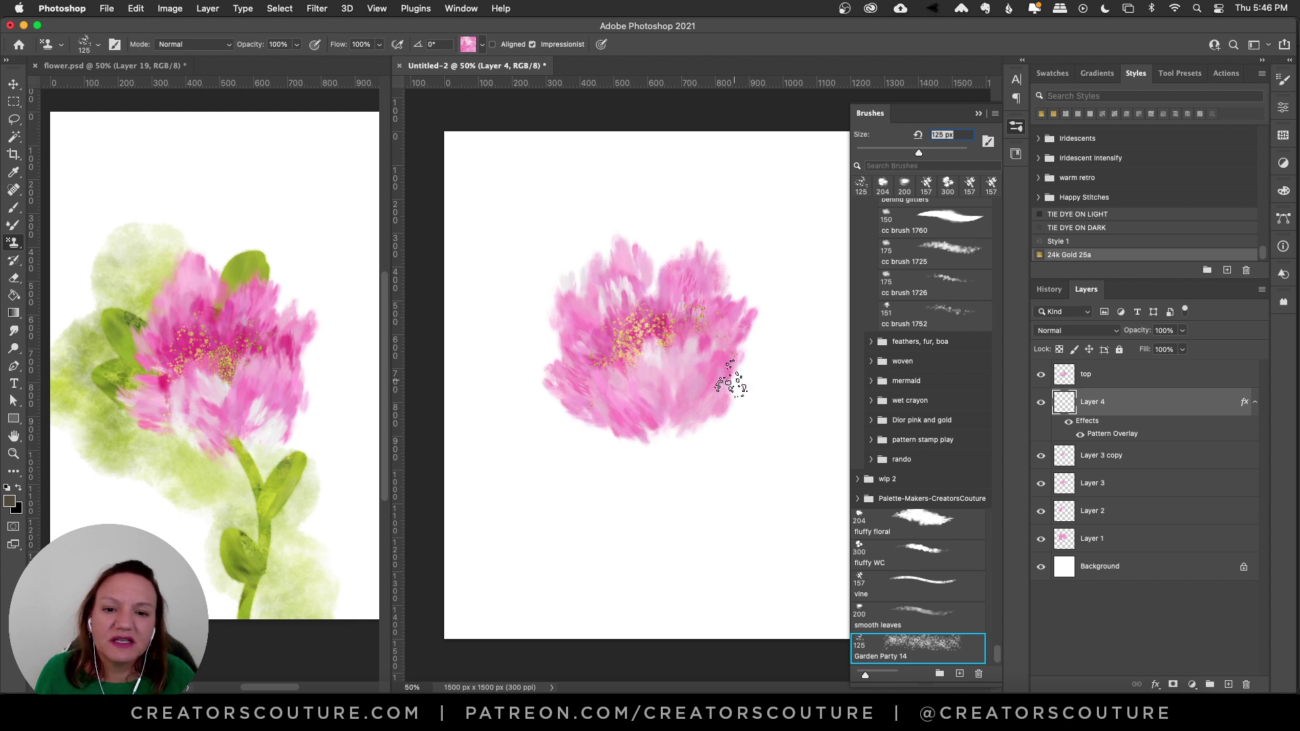
left_click_drag(573, 356, 596, 389)
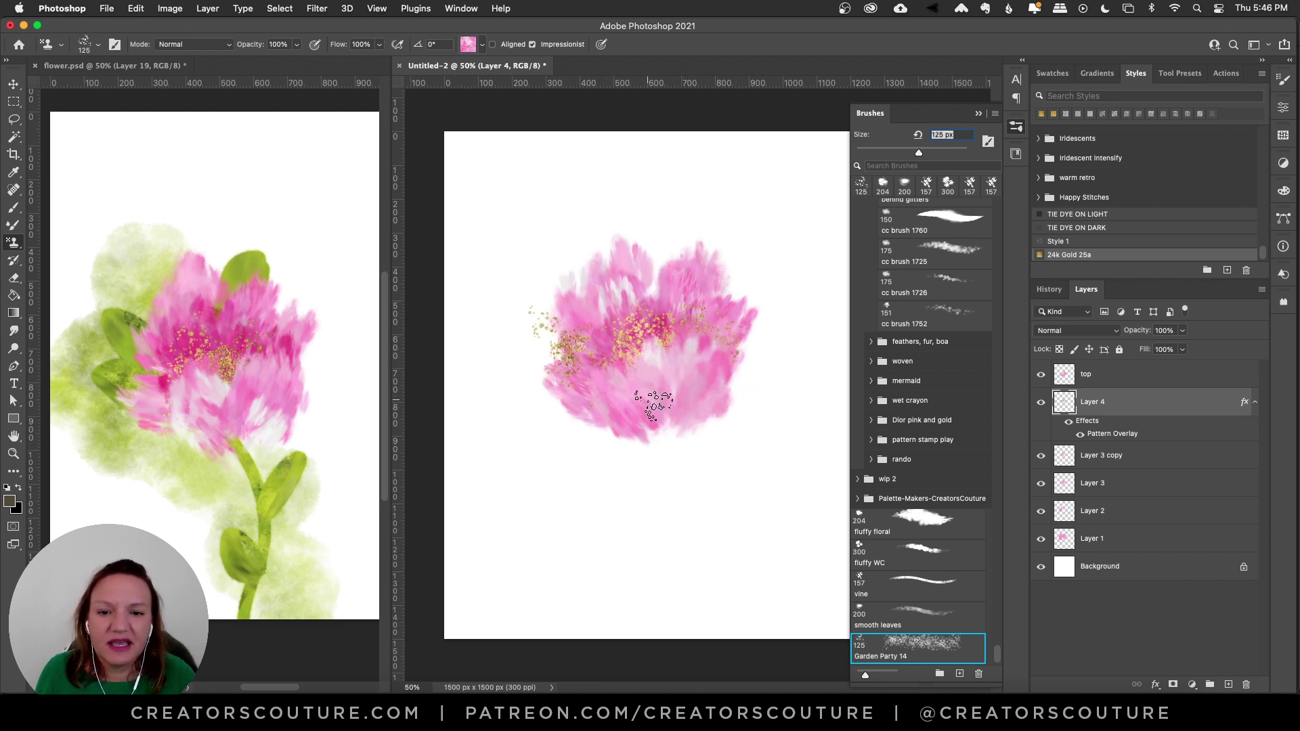
Undo the last gold speckle strokes on the flower's left petals and collapse the effects list of Layer 4
key("super+z")
key("super+z")
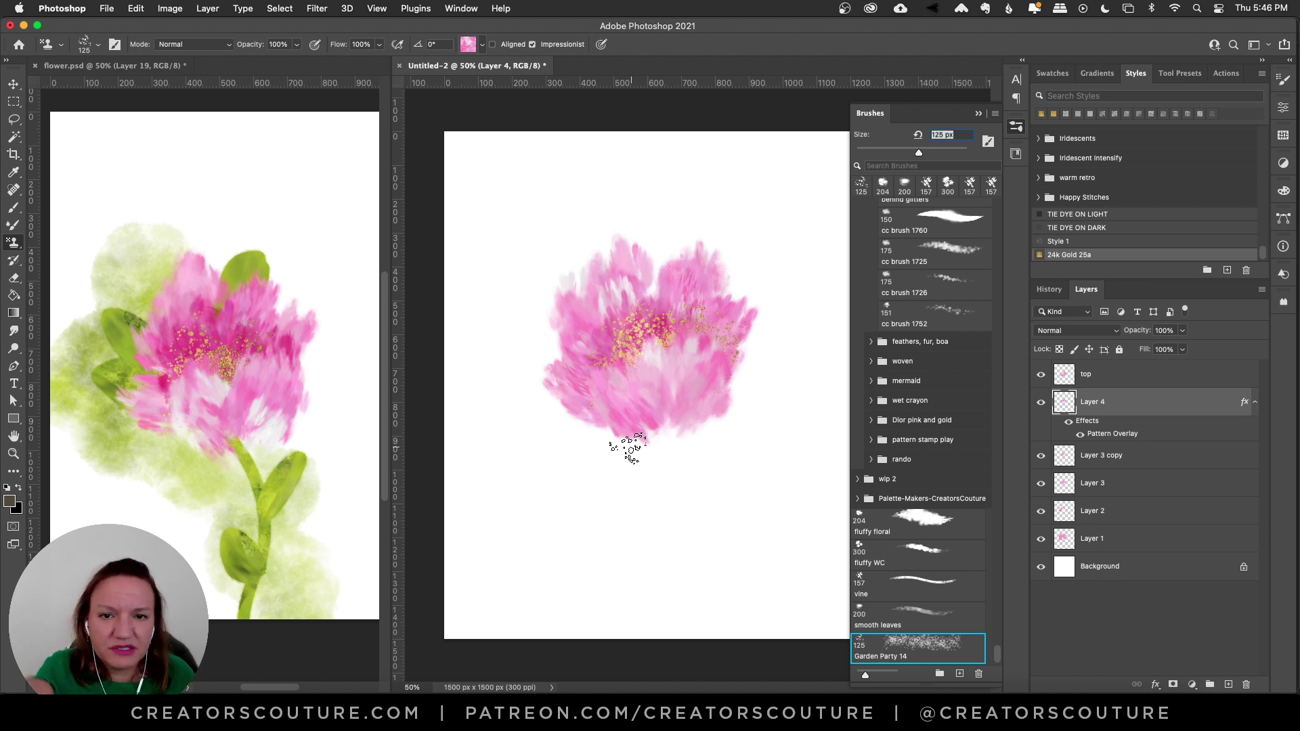
left_click(1253, 403)
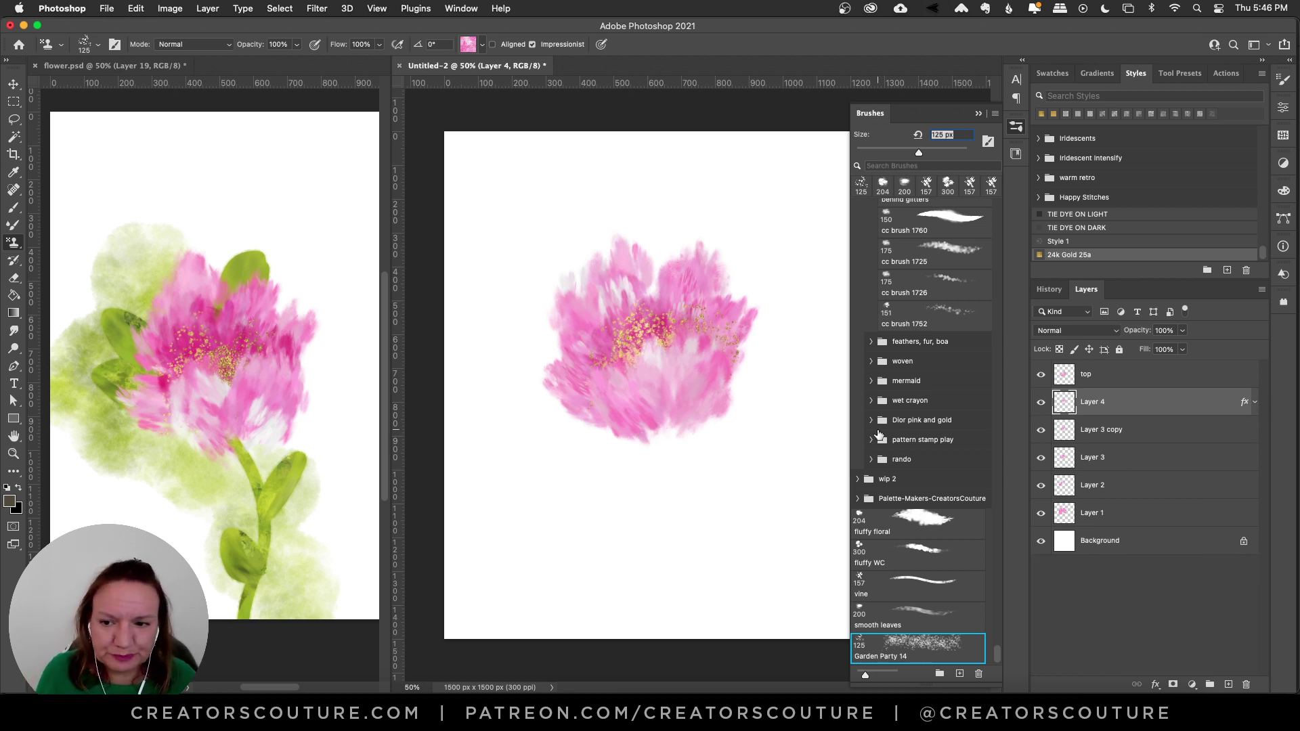
Paint a curved green stem below the flower on a new layer above Background, using the 157 px vine brush and a green pattern
left_click(1129, 541)
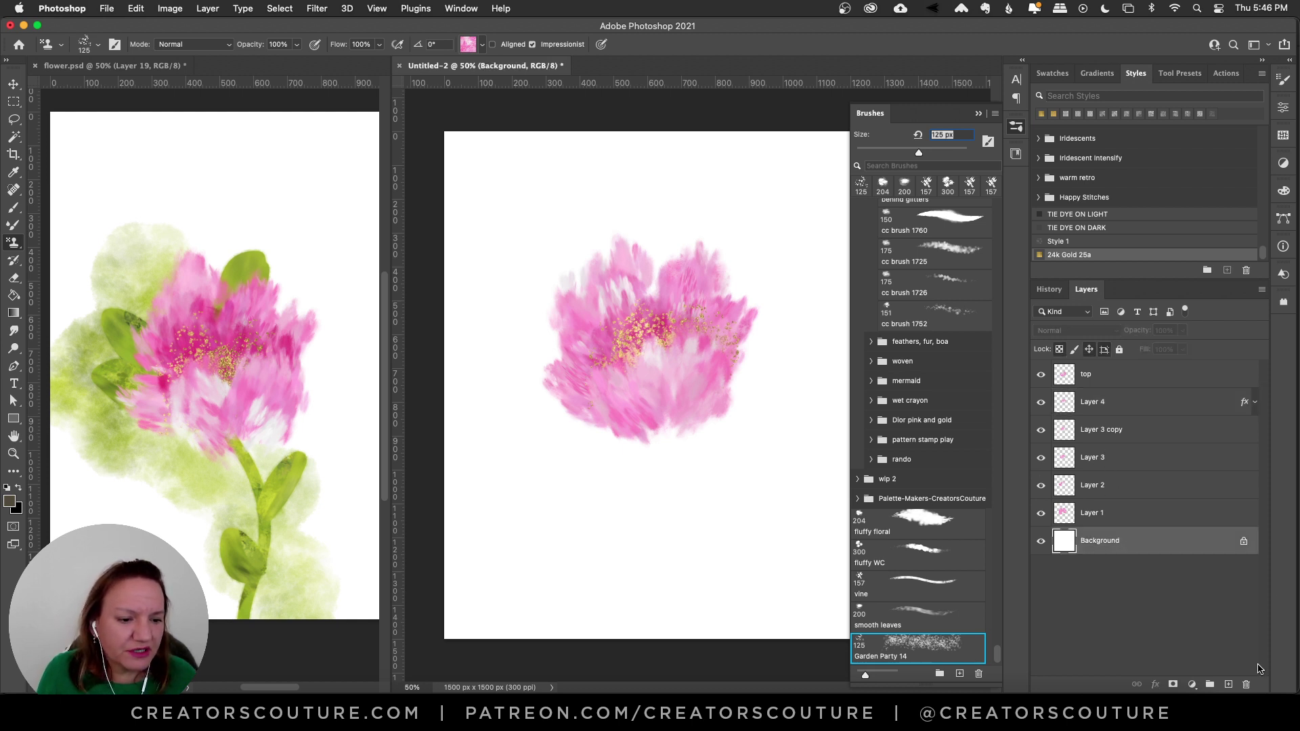
left_click(1228, 685)
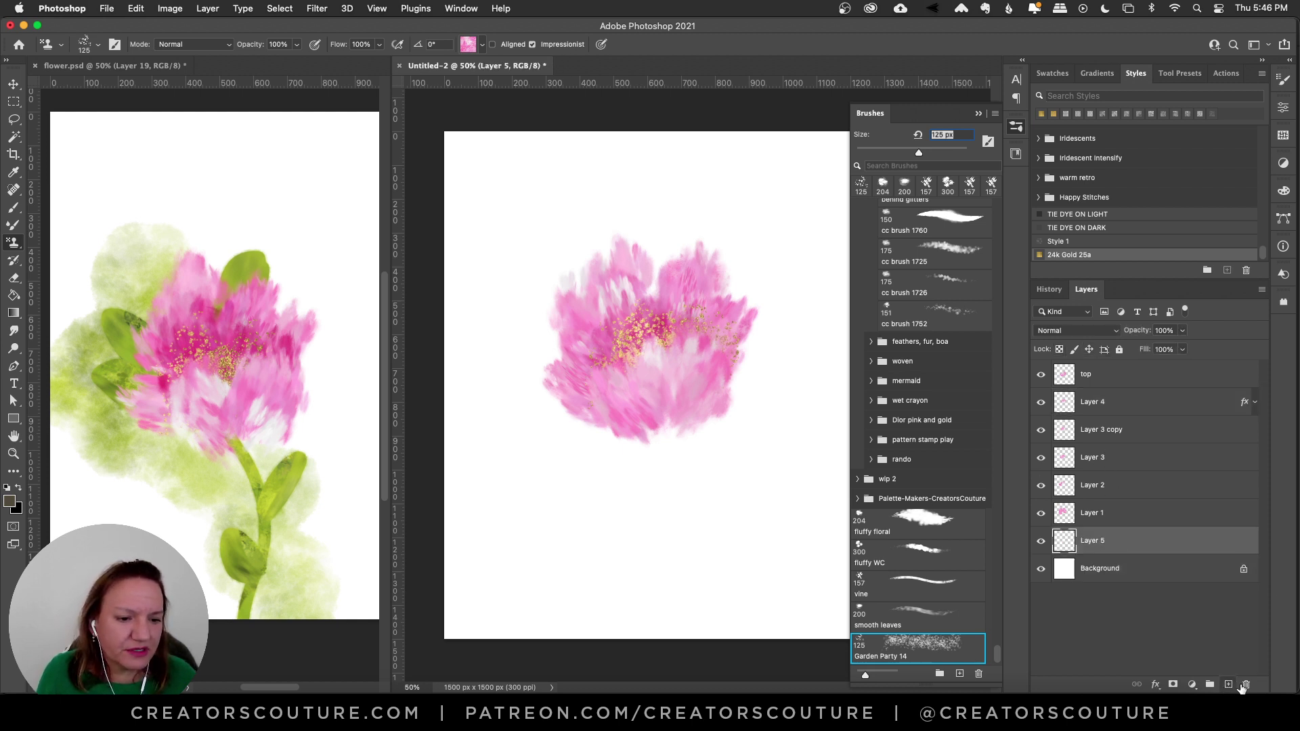
left_click(927, 582)
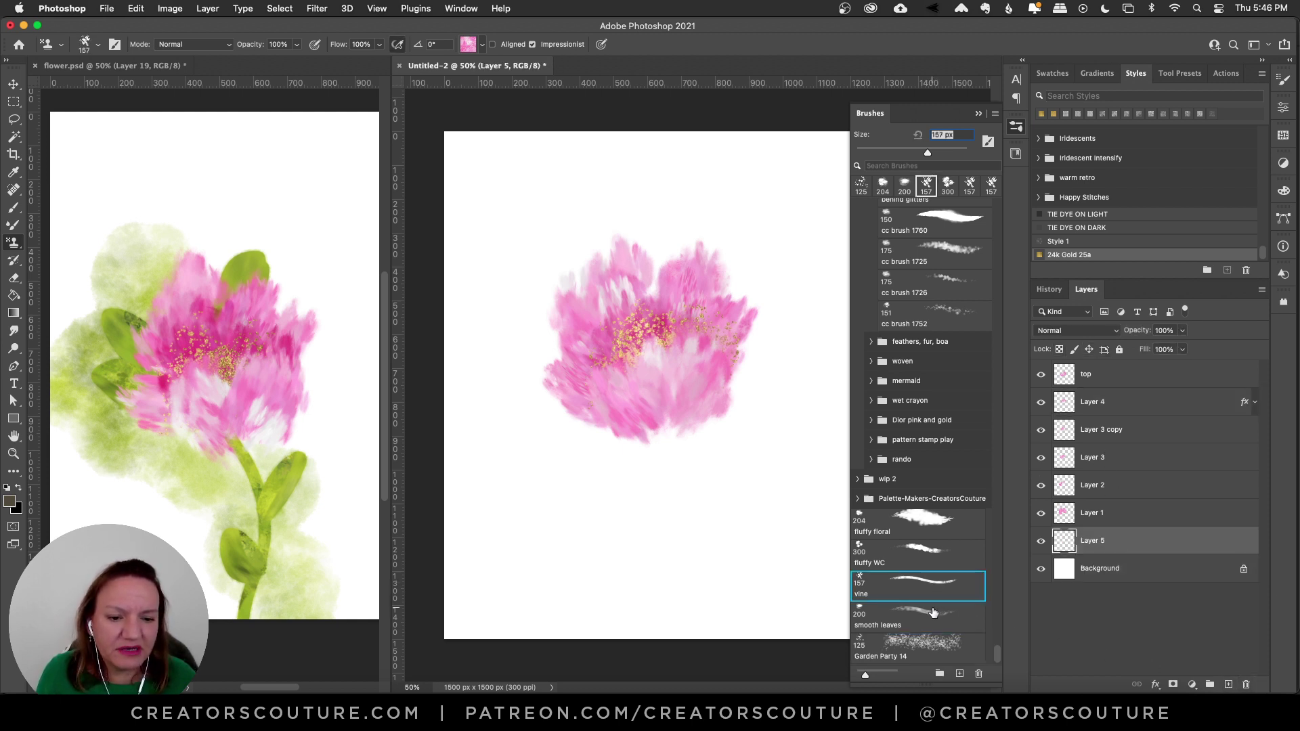
left_click(467, 41)
left_click(359, 139)
left_click(477, 29)
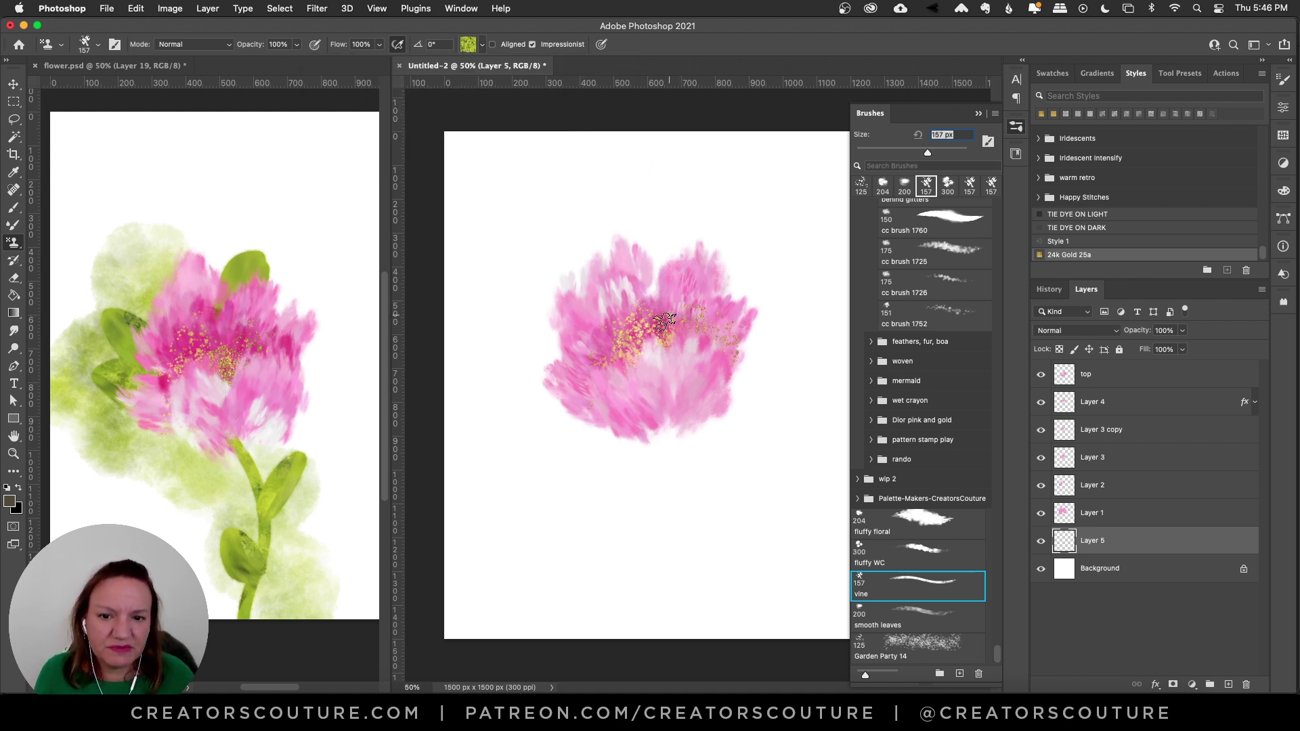
mouse_move(651, 380)
left_mouse_down()
mouse_move(677, 466)
mouse_move(660, 654)
left_mouse_up()
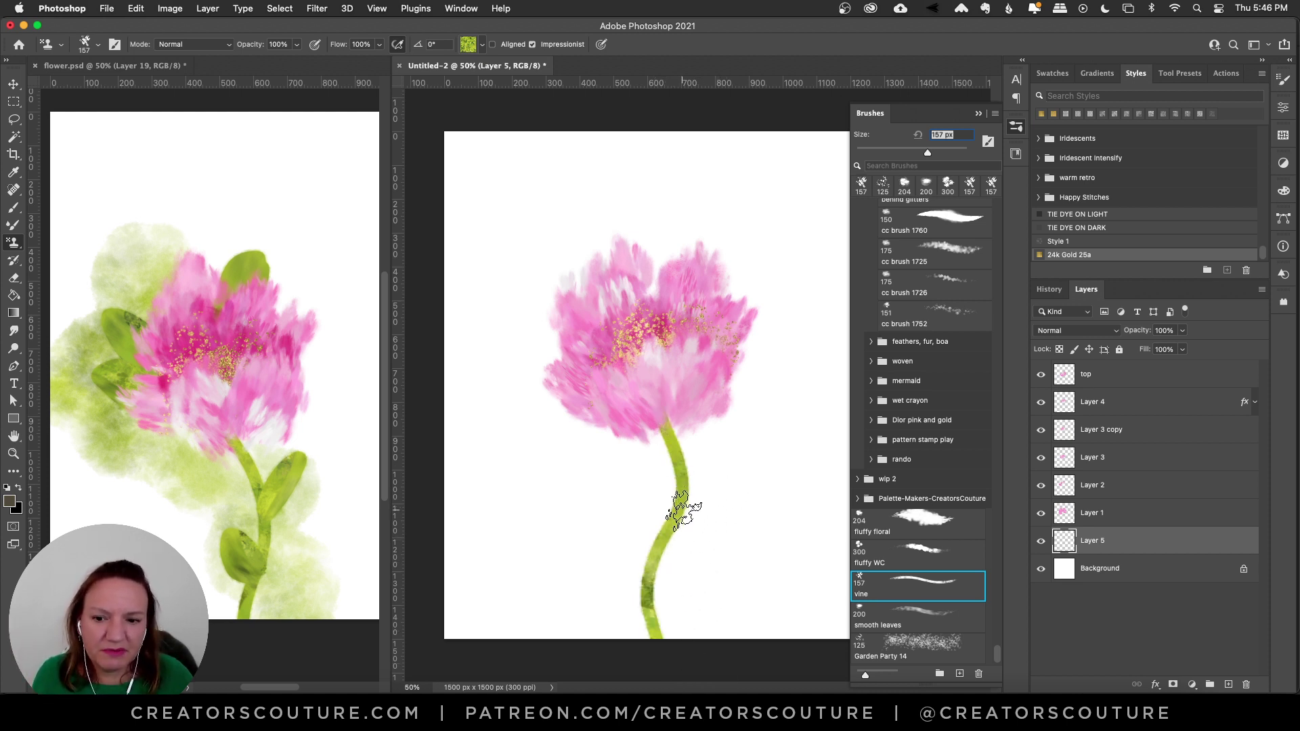
Paint two green leaves on the stem, redoing the first one, and three more behind the flower's top and left petals
mouse_move(679, 508)
left_mouse_down()
mouse_move(720, 469)
mouse_move(684, 510)
left_mouse_up()
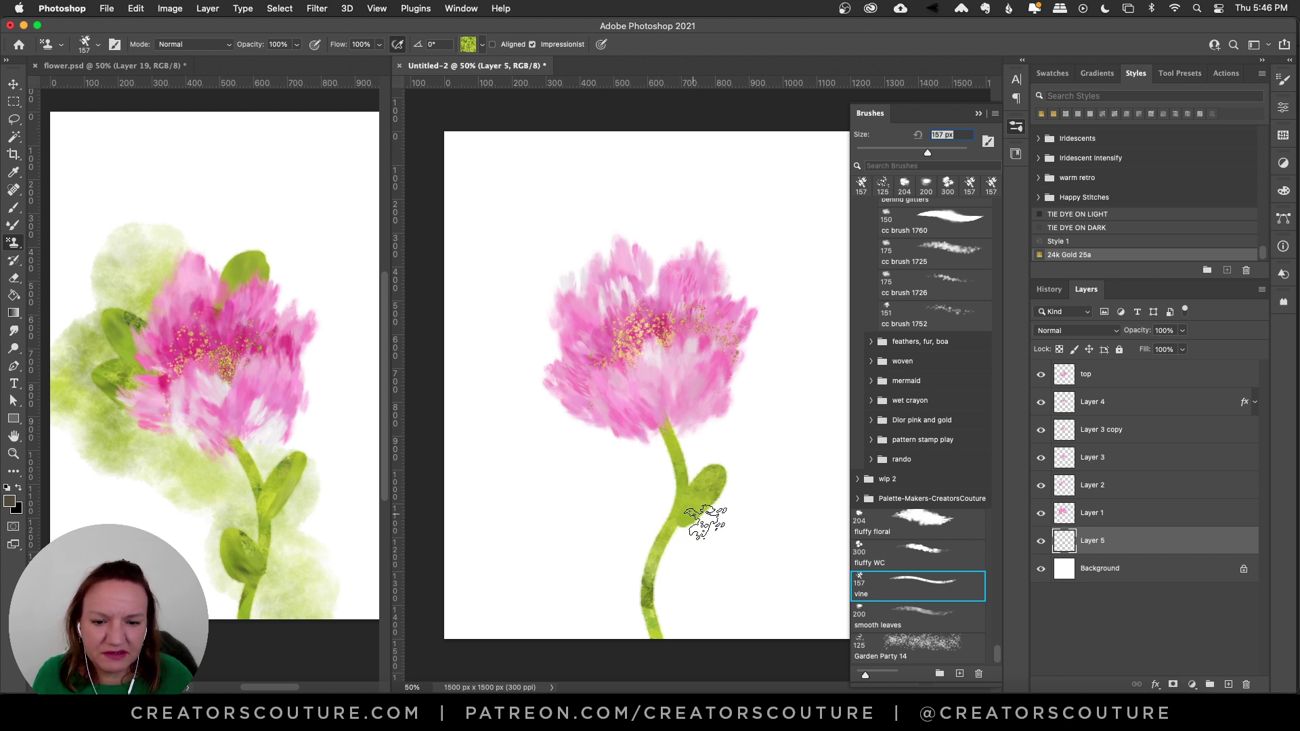
key("super+z")
mouse_move(696, 501)
left_mouse_down()
mouse_move(717, 457)
mouse_move(699, 509)
mouse_move(678, 518)
mouse_move(716, 472)
mouse_move(651, 559)
mouse_move(638, 514)
mouse_move(653, 537)
left_mouse_up()
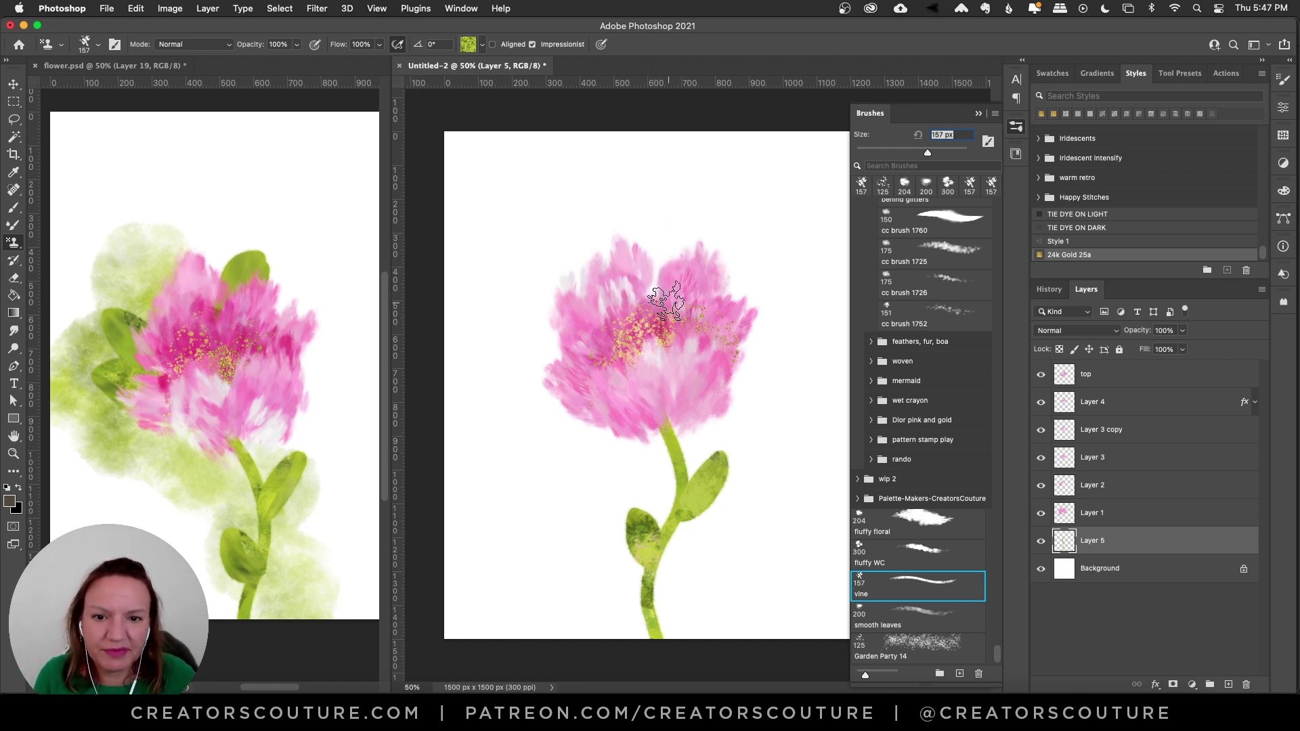
mouse_move(689, 240)
left_mouse_down()
mouse_move(647, 304)
mouse_move(648, 291)
left_mouse_up()
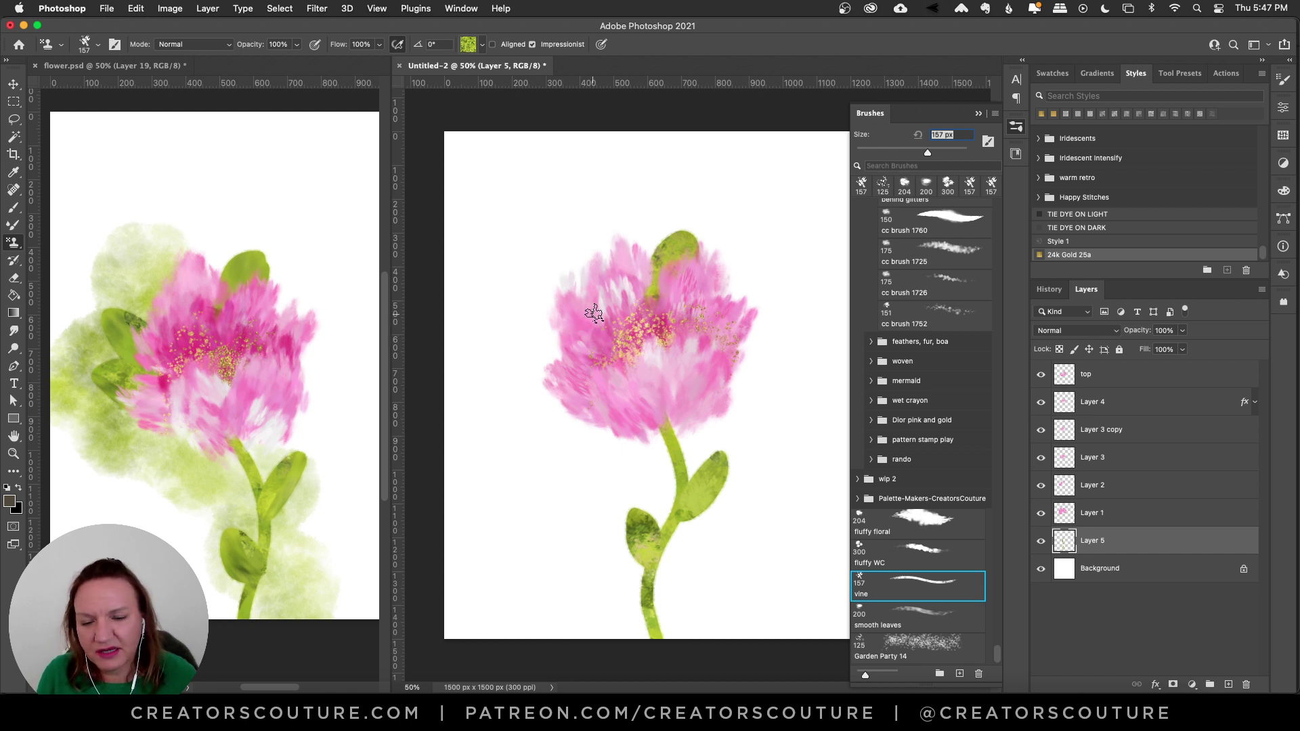
mouse_move(579, 291)
left_mouse_down()
mouse_move(536, 292)
mouse_move(545, 315)
mouse_move(562, 301)
left_mouse_up()
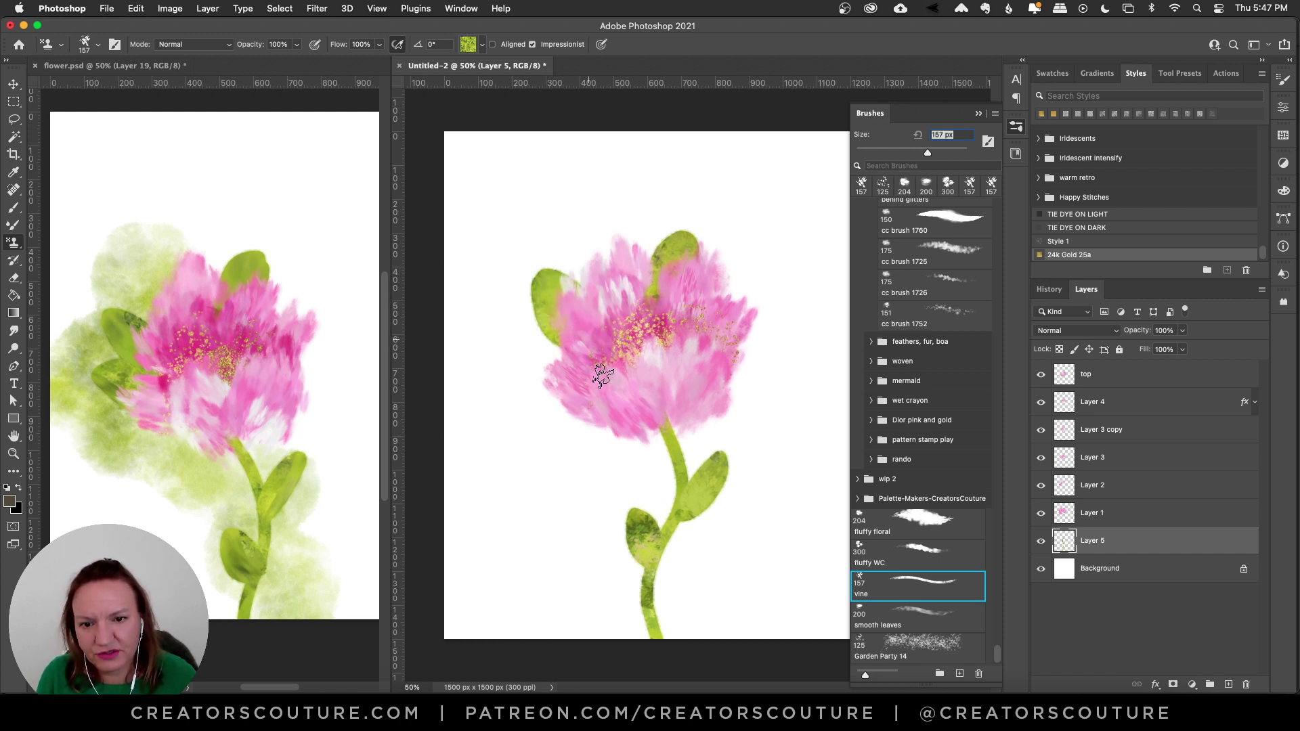
mouse_move(576, 372)
left_mouse_down()
mouse_move(534, 354)
mouse_move(521, 367)
mouse_move(581, 379)
mouse_move(525, 361)
mouse_move(562, 376)
left_mouse_up()
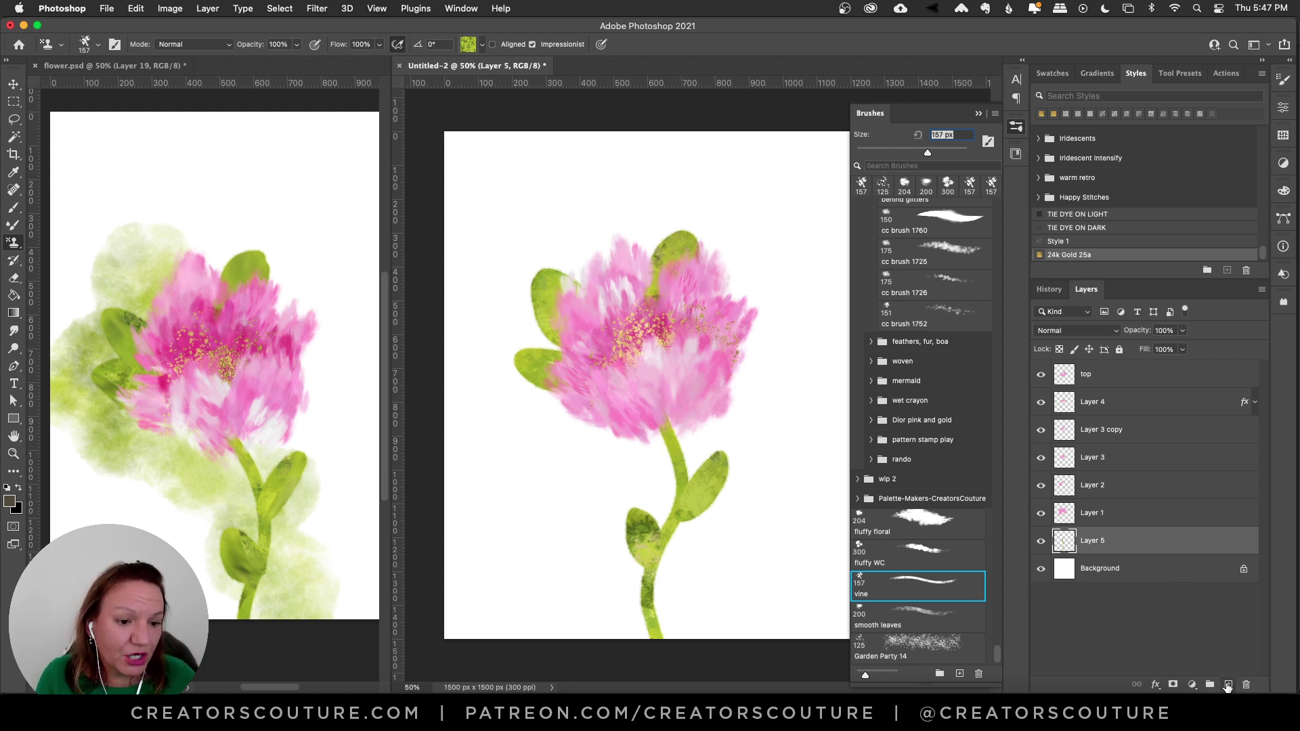
Add a new layer clipped to Layer 5 and paint soft shading over the leaves with the 200 px smooth leaves brush
left_click(1228, 683)
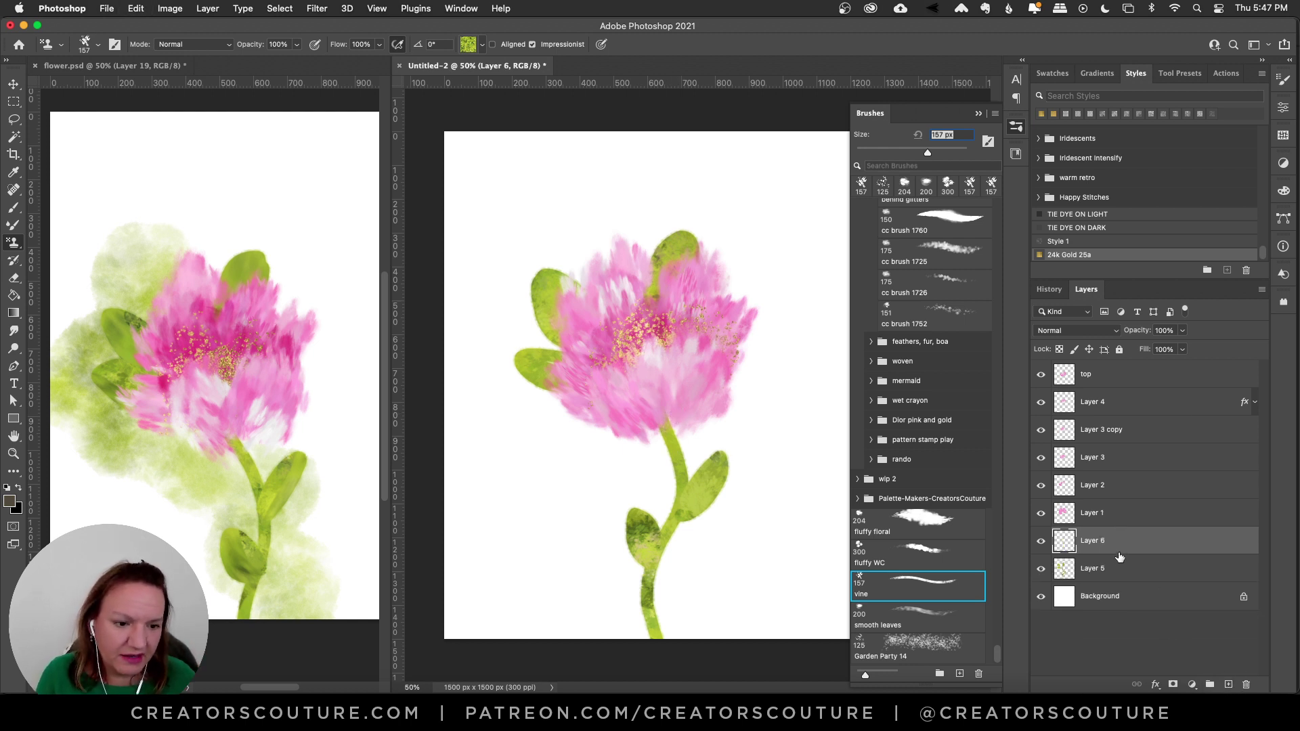
left_click(1120, 550, "alt")
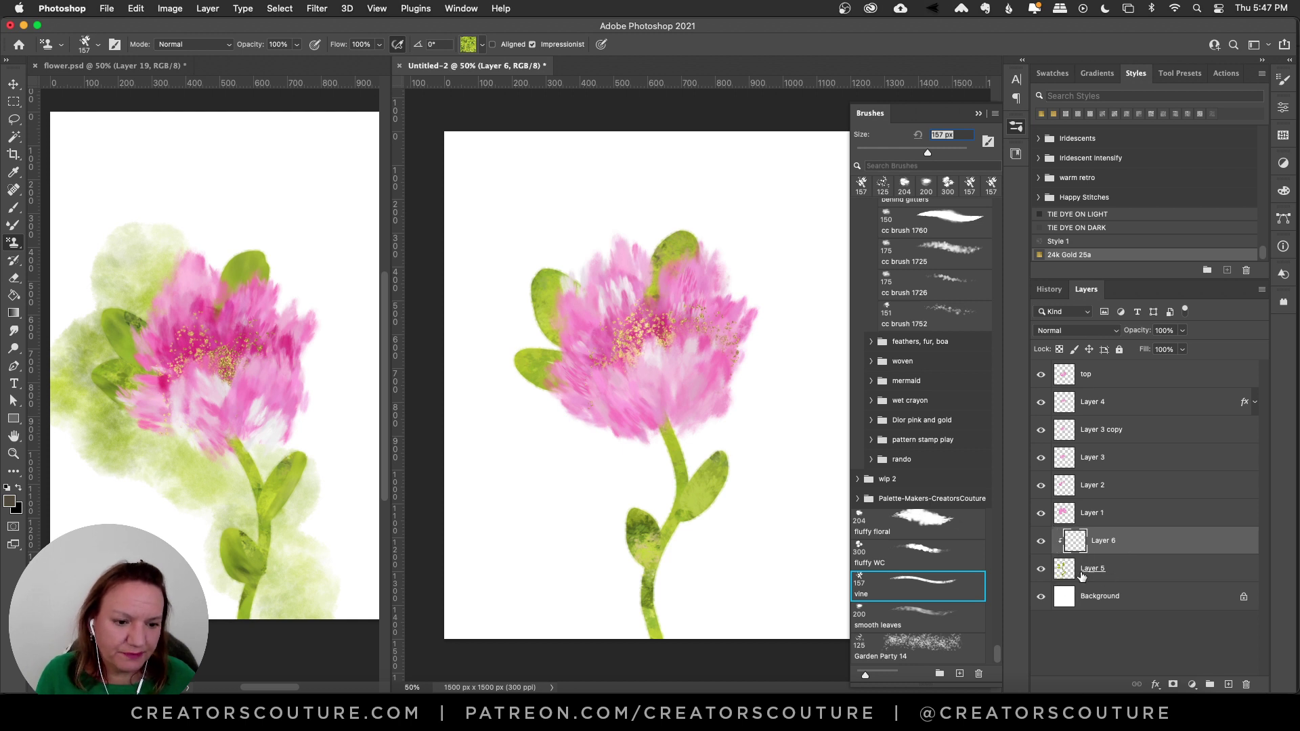
left_click(915, 618)
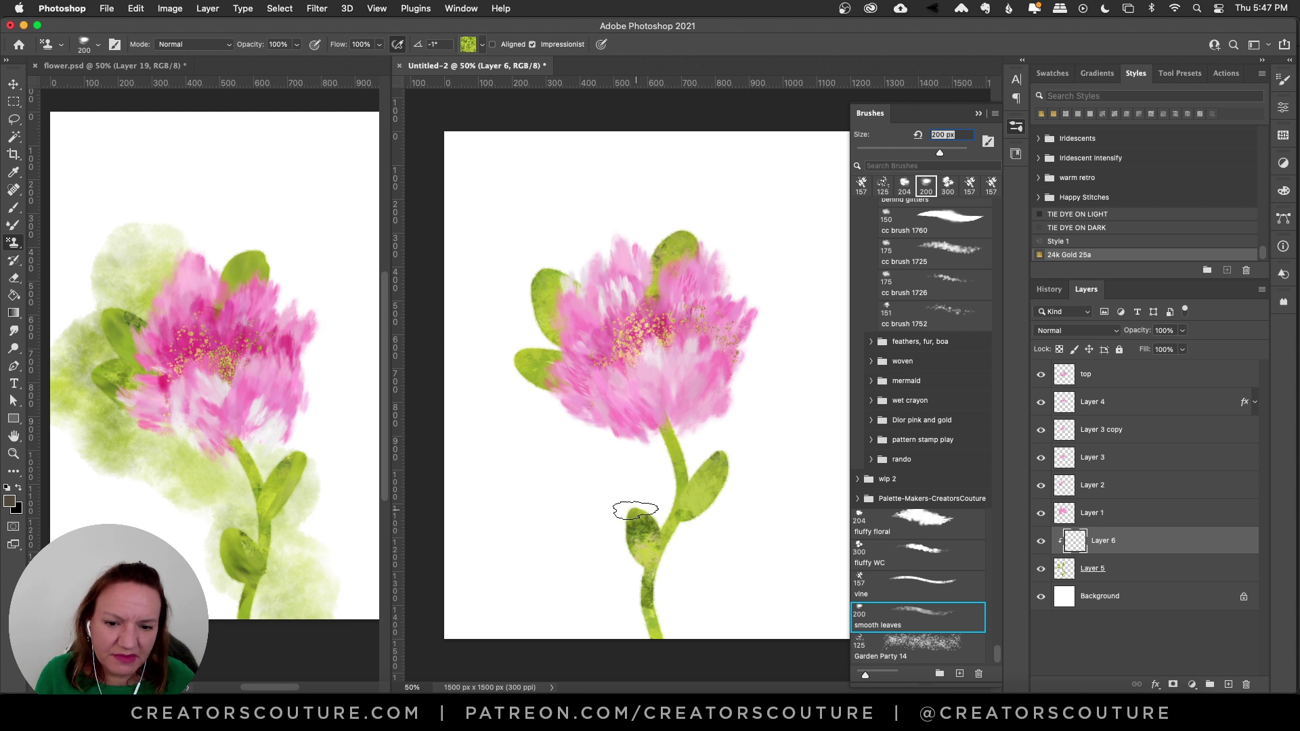
left_click_drag(635, 511, 640, 550)
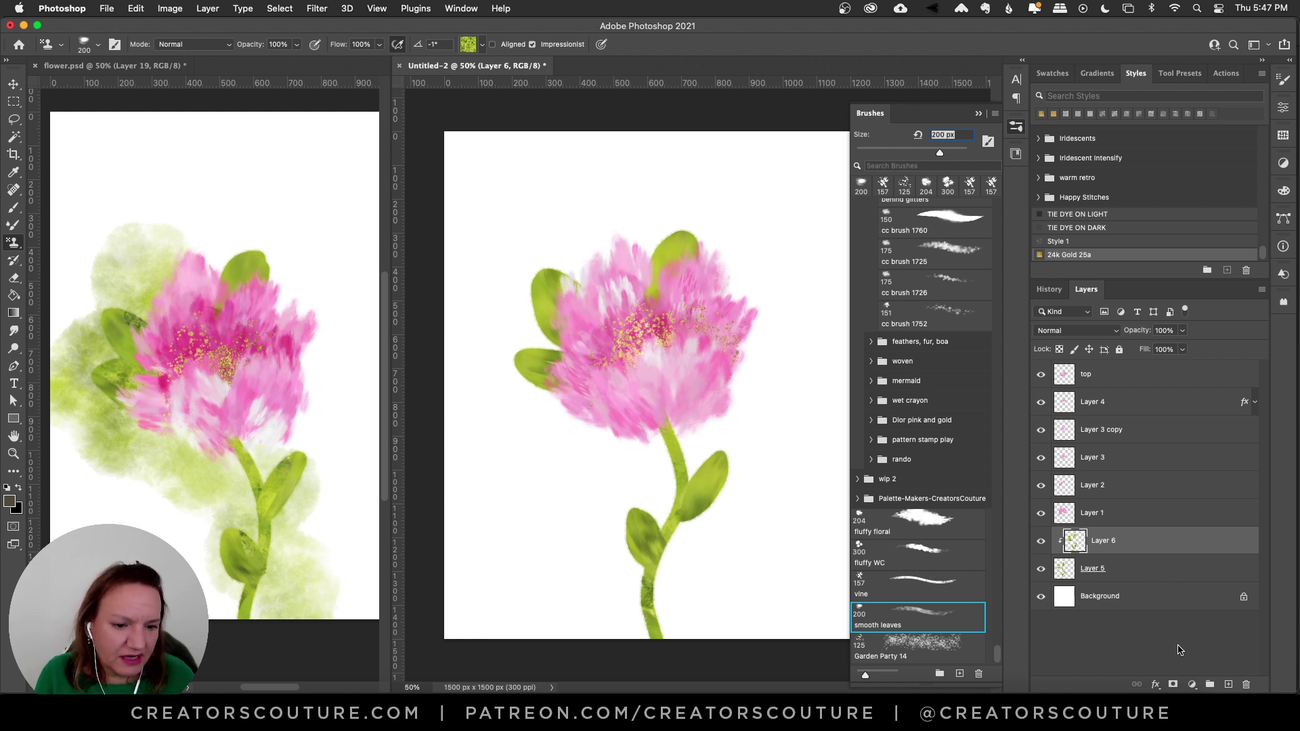
Add textured dark accents to the leaves on the clipped layer with the 157 px vine brush, comparing by undoing and redoing strokes
left_click(922, 589)
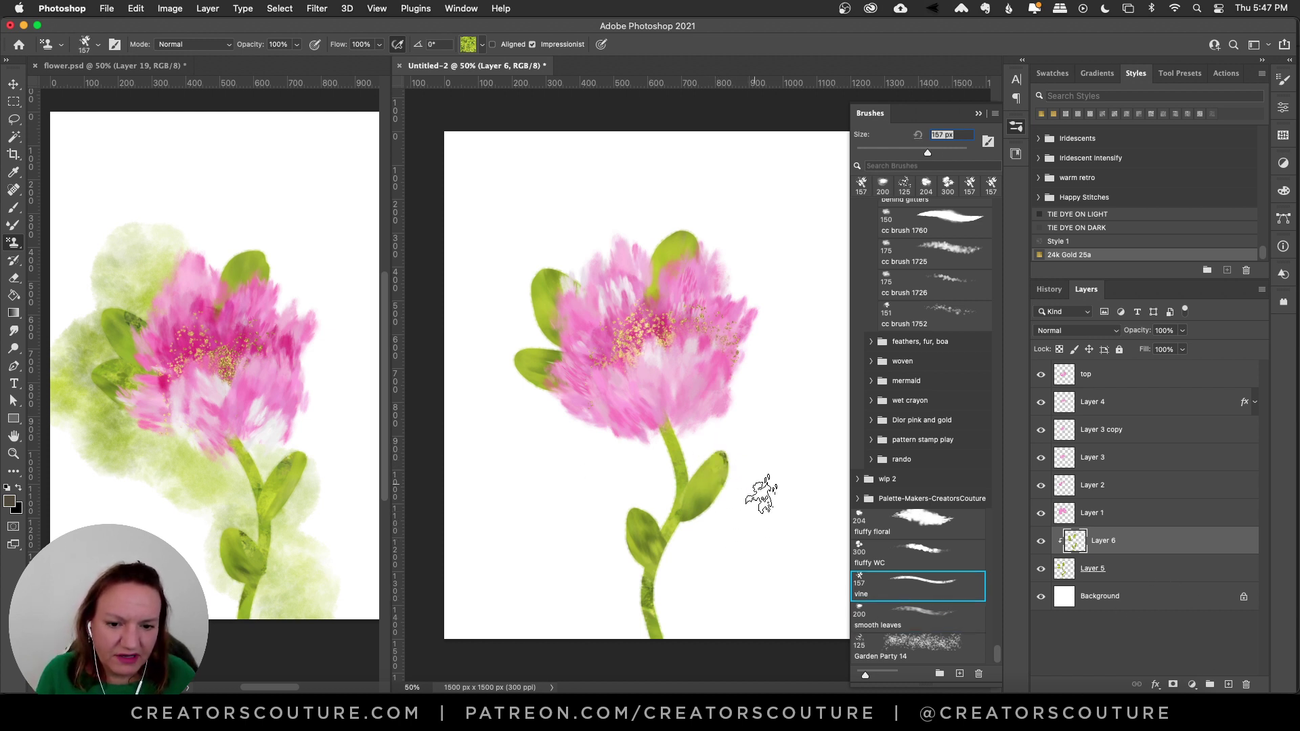
left_click_drag(705, 444, 722, 474)
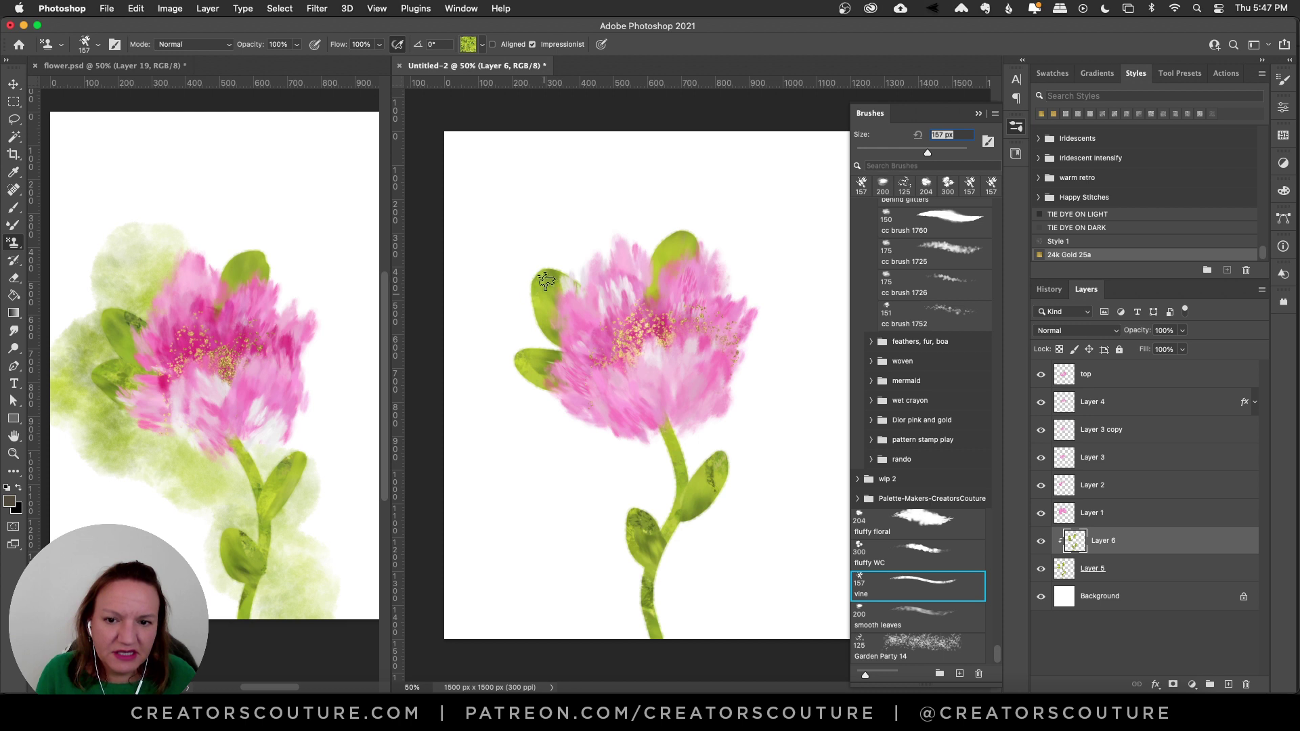
mouse_move(545, 281)
left_mouse_down()
mouse_move(558, 278)
mouse_move(545, 298)
left_mouse_up()
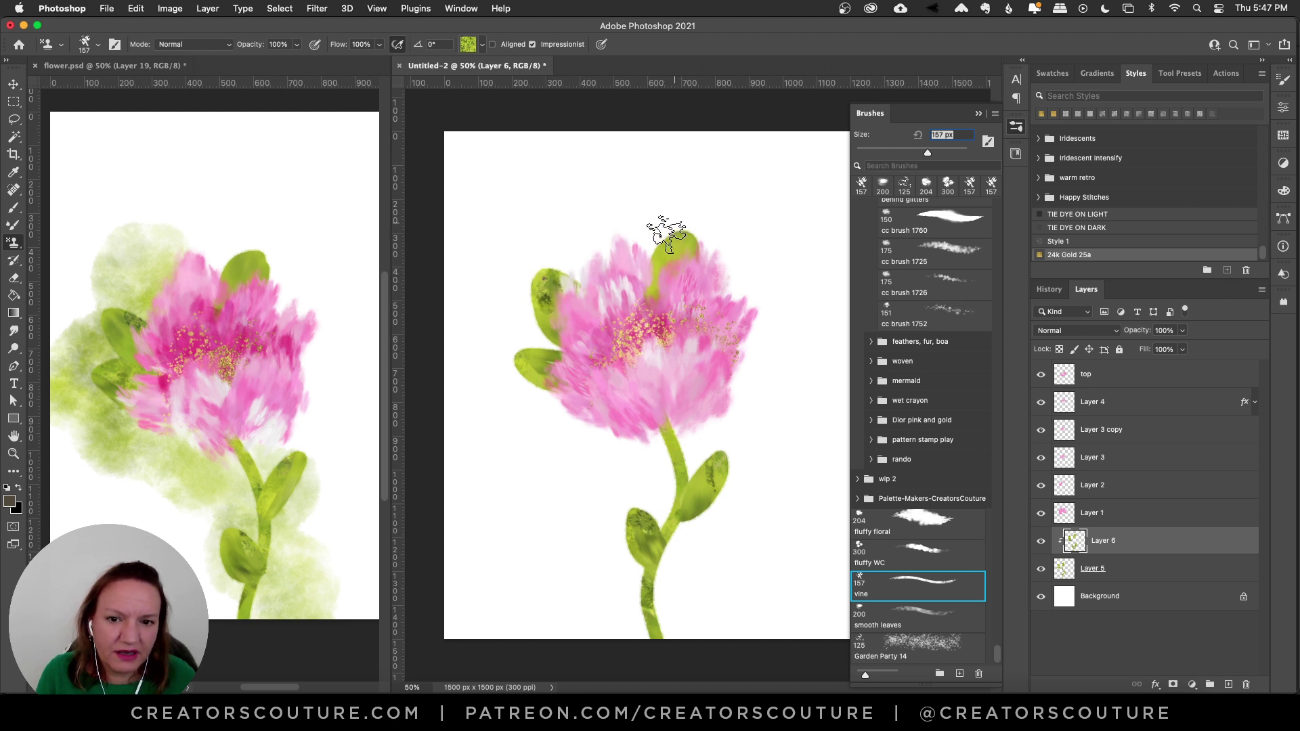
key("super+z")
key("super+z")
key("super+z")
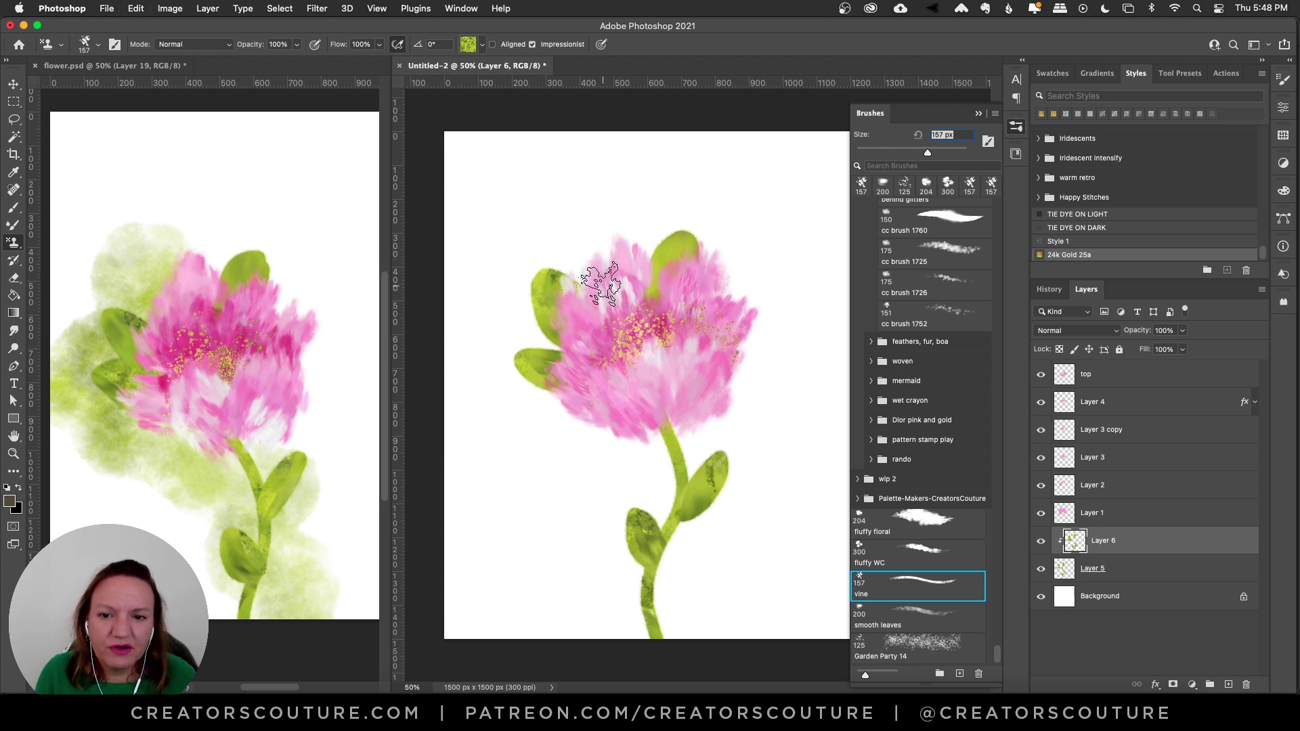
key("super+shift+z")
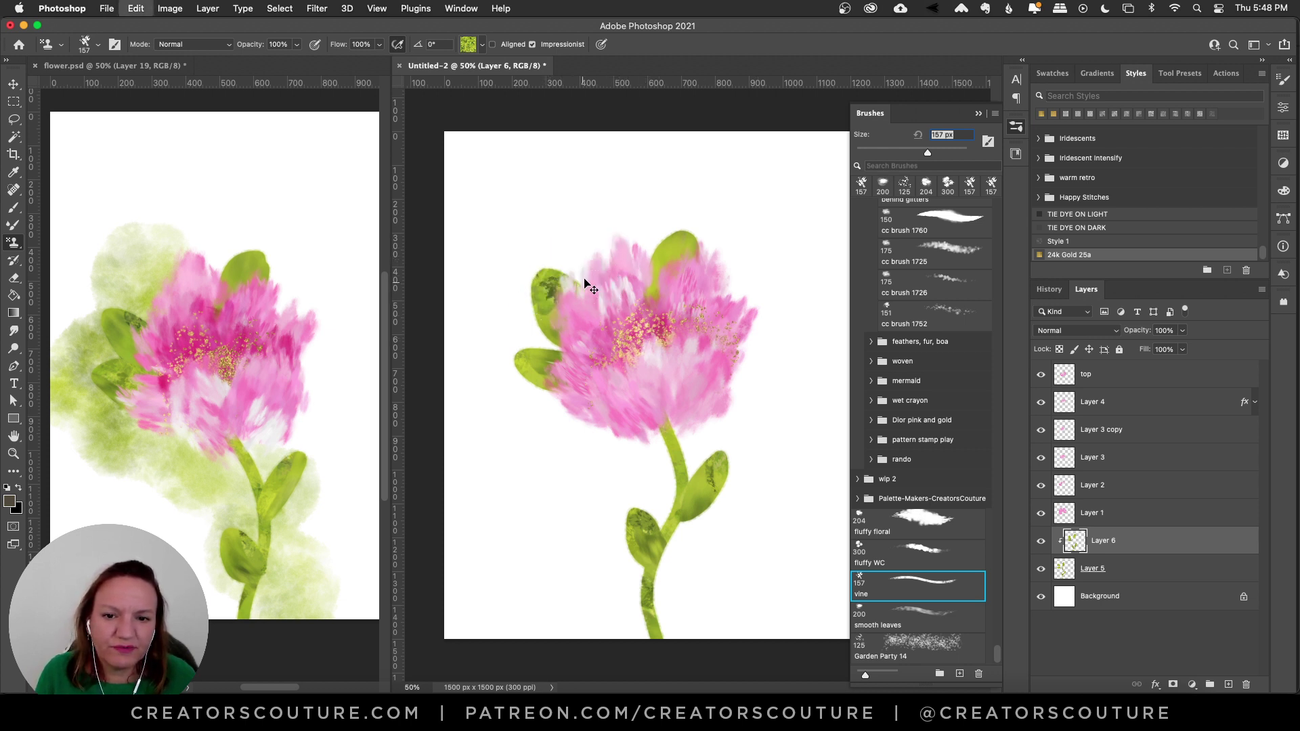
key("super+z")
key("super+shift+z")
key("super+z")
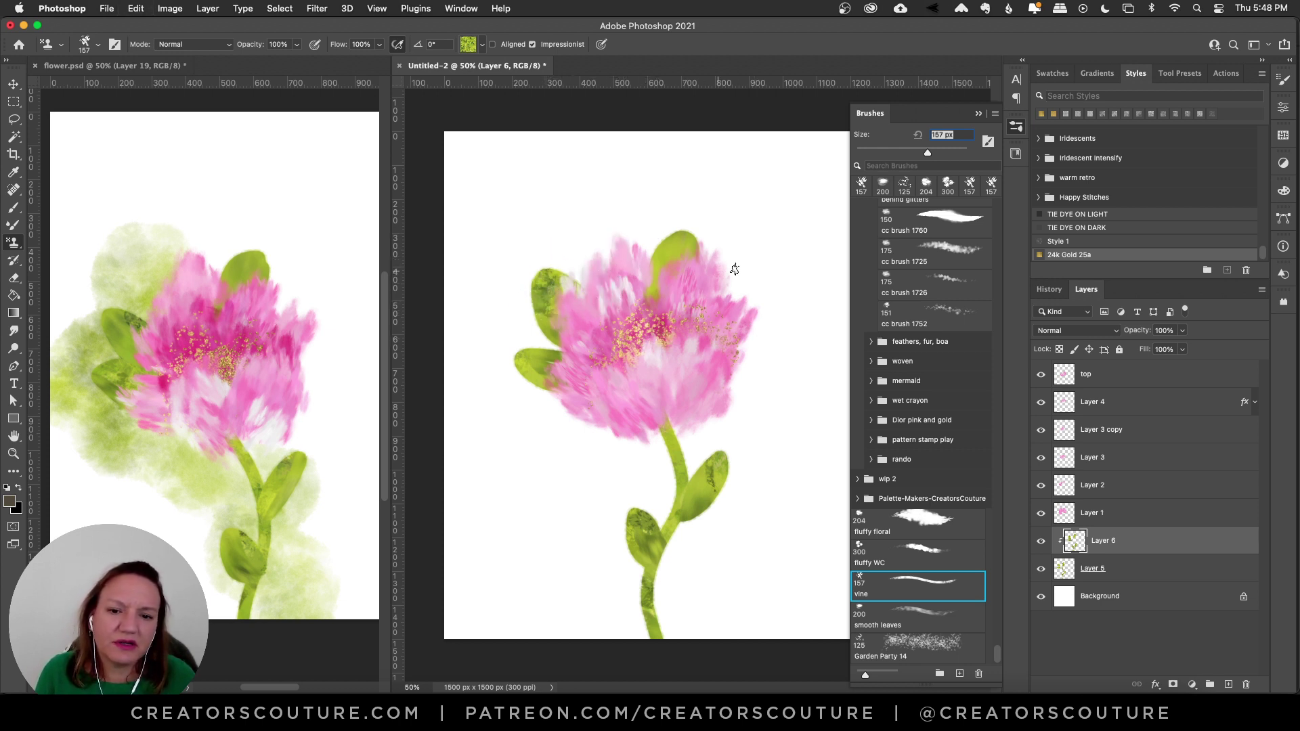
key("super+z")
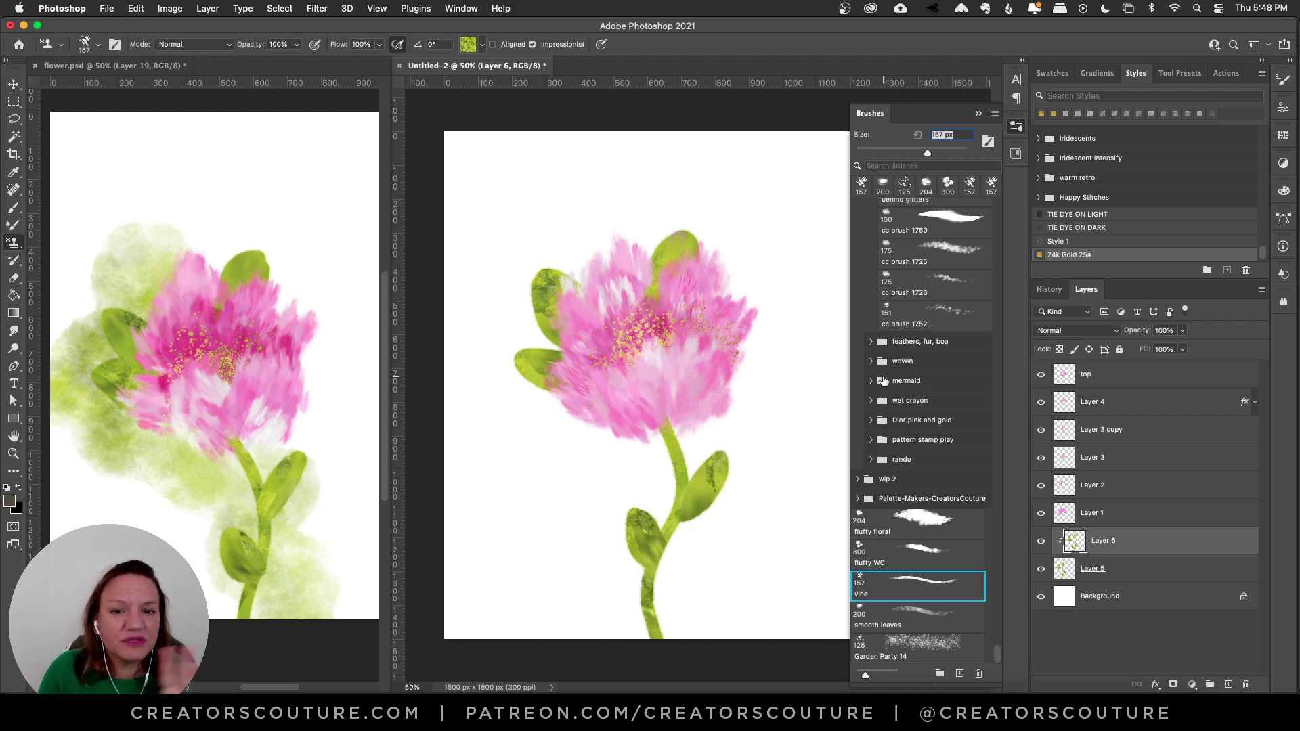
Paint a soft green watercolor wash behind the flower's left side and the stem on a new layer above Background with the 300 px fluffy WC brush
left_click(1163, 598)
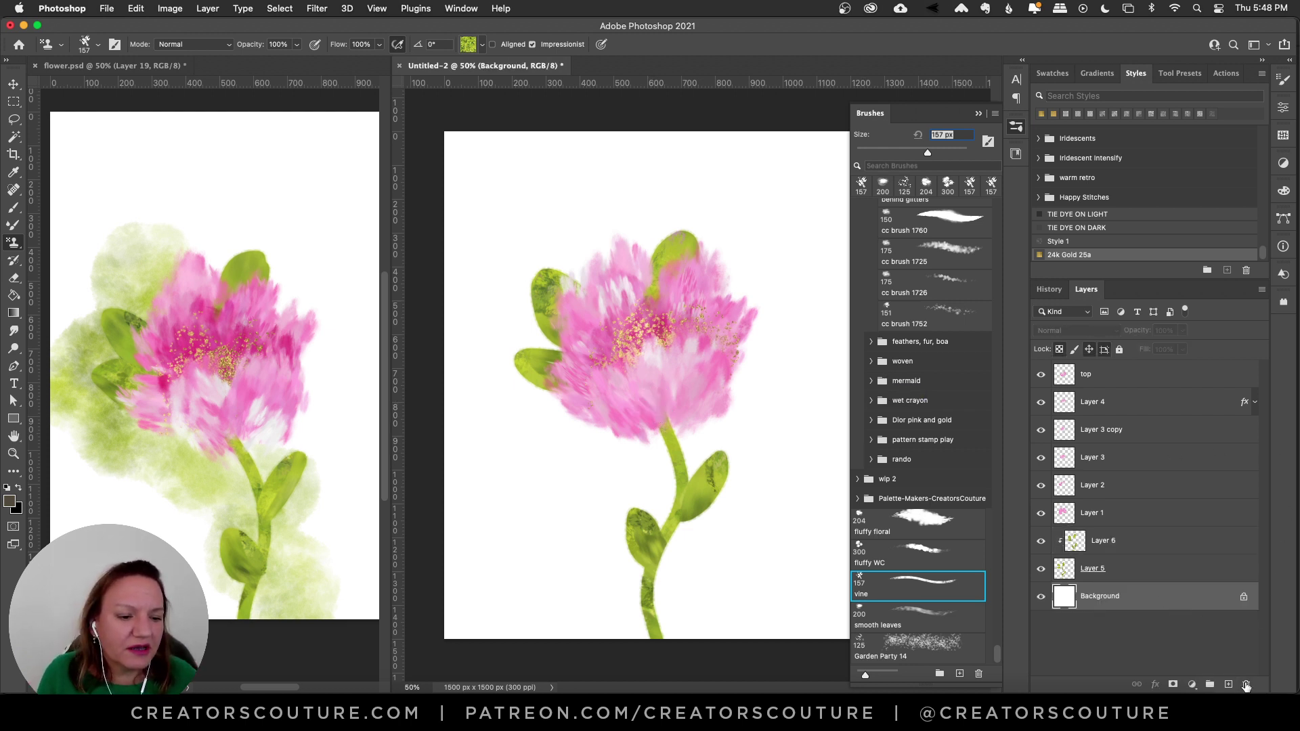
left_click(1228, 685)
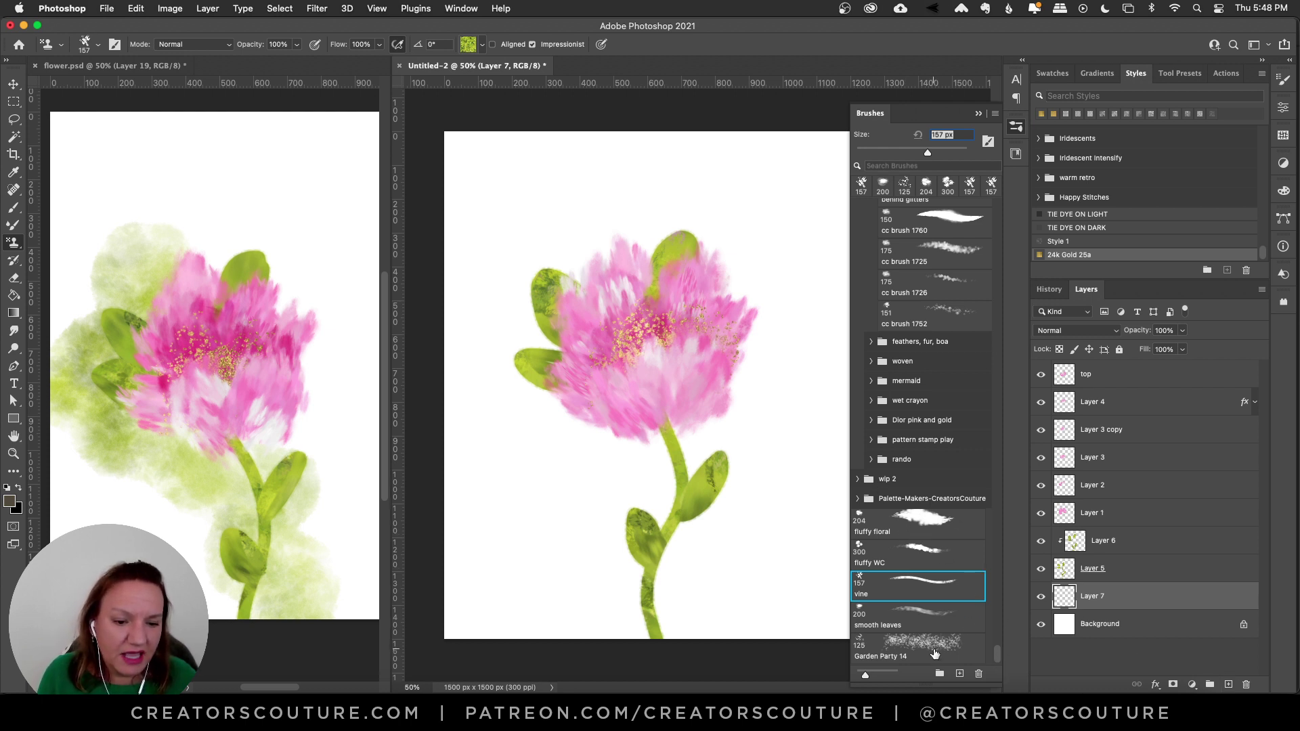
left_click(917, 555)
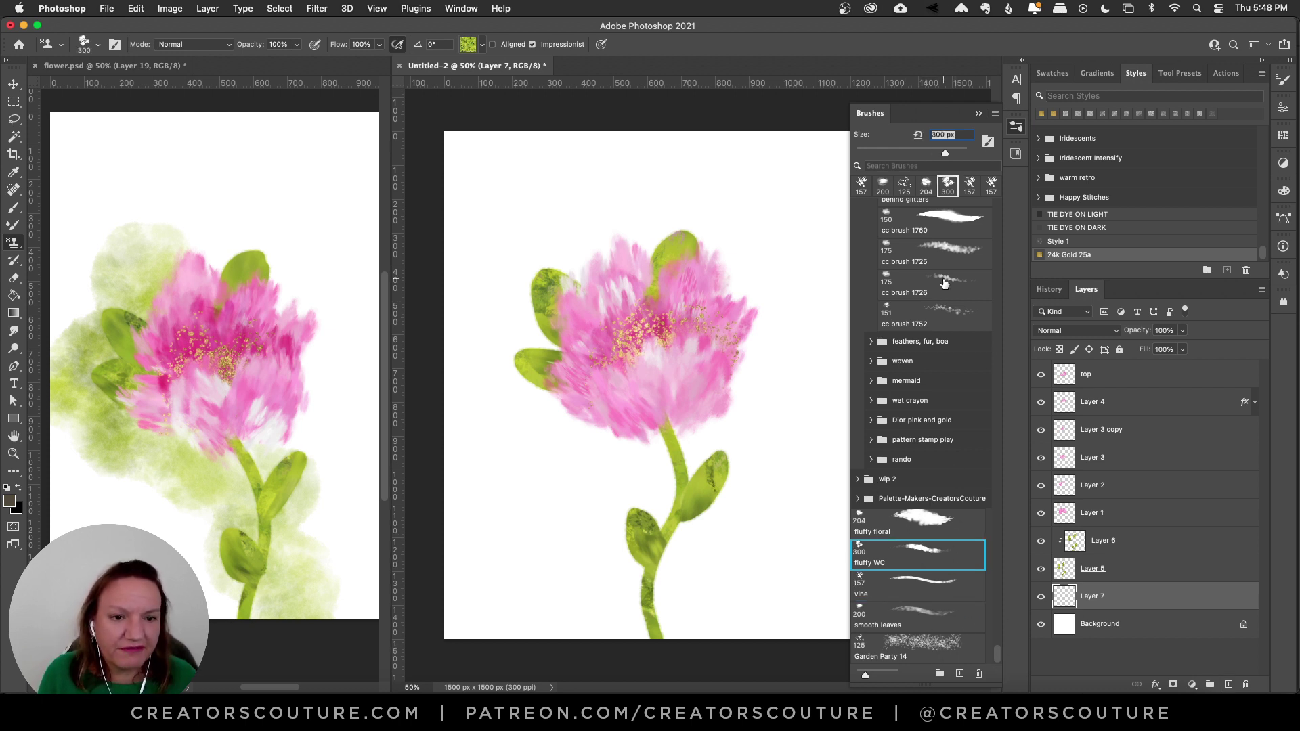
left_click(1016, 126)
mouse_move(595, 218)
left_mouse_down()
mouse_move(605, 267)
mouse_move(524, 298)
mouse_move(545, 340)
mouse_move(506, 392)
mouse_move(560, 421)
left_mouse_up()
key("super+z")
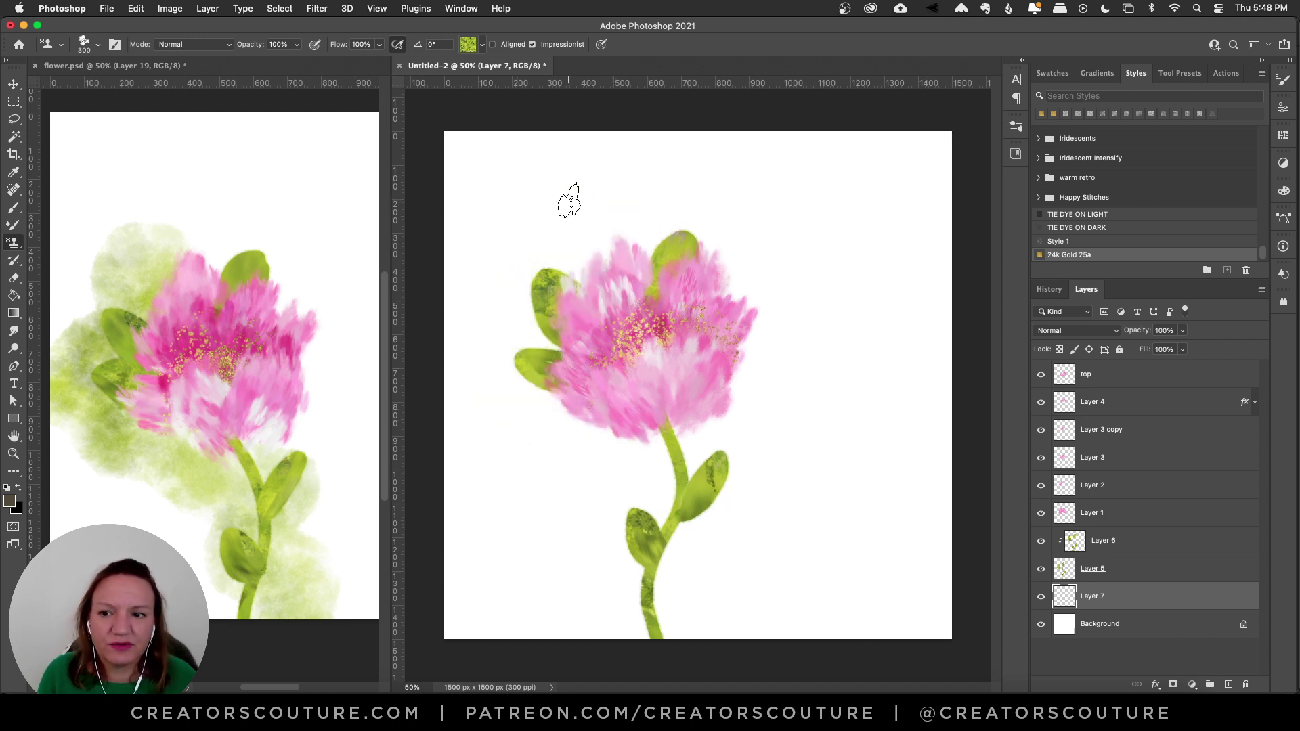
mouse_move(568, 200)
left_mouse_down()
mouse_move(580, 273)
mouse_move(509, 322)
mouse_move(524, 423)
mouse_move(595, 417)
mouse_move(634, 435)
mouse_move(682, 424)
mouse_move(714, 467)
mouse_move(820, 511)
mouse_move(709, 473)
mouse_move(709, 427)
mouse_move(748, 477)
mouse_move(744, 522)
mouse_move(809, 486)
mouse_move(699, 557)
mouse_move(740, 563)
mouse_move(764, 602)
mouse_move(819, 633)
left_mouse_up()
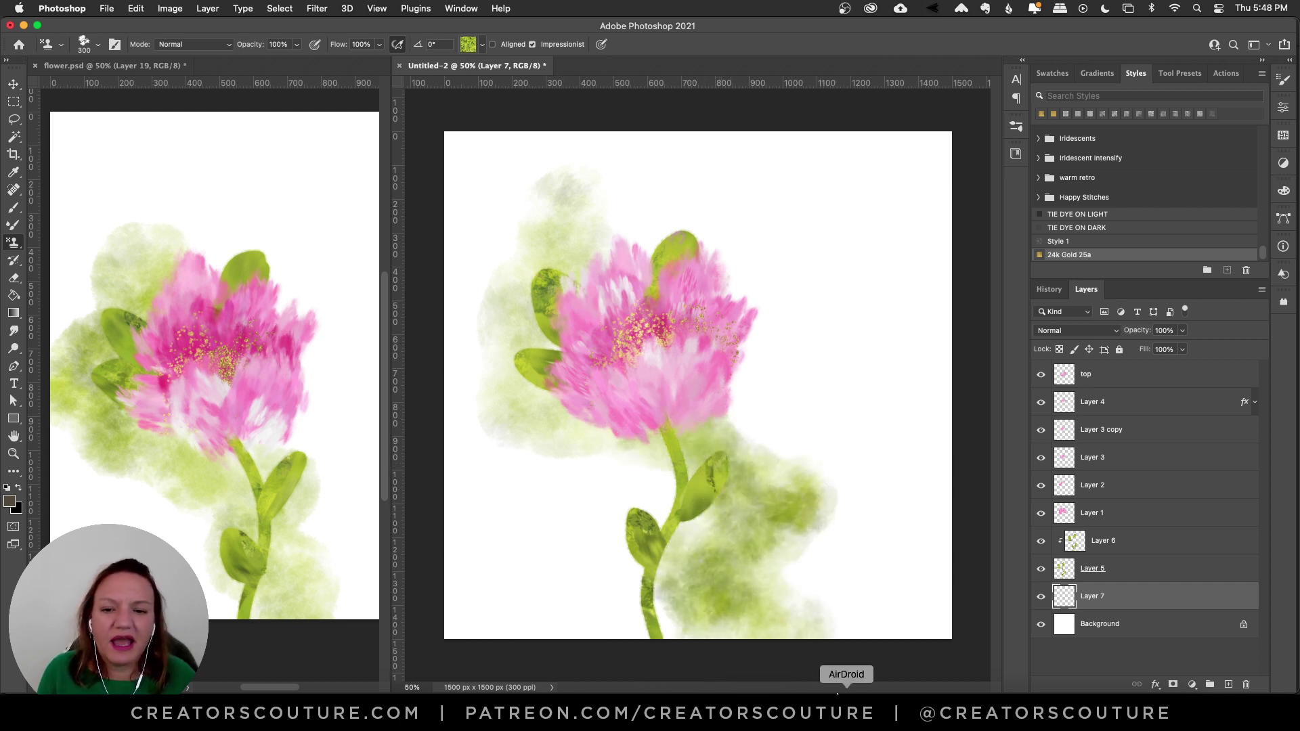
key("super+z")
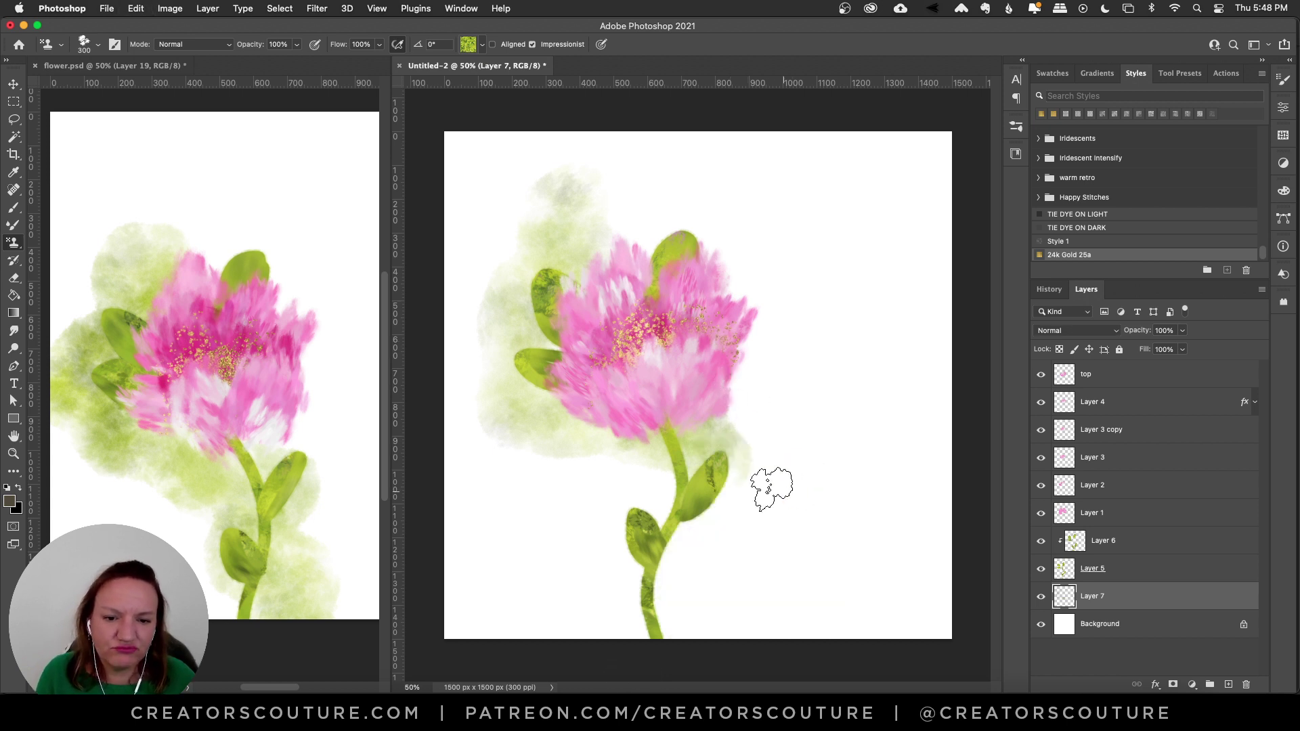
mouse_move(739, 474)
left_mouse_down()
mouse_move(687, 536)
mouse_move(689, 576)
mouse_move(600, 646)
left_mouse_up()
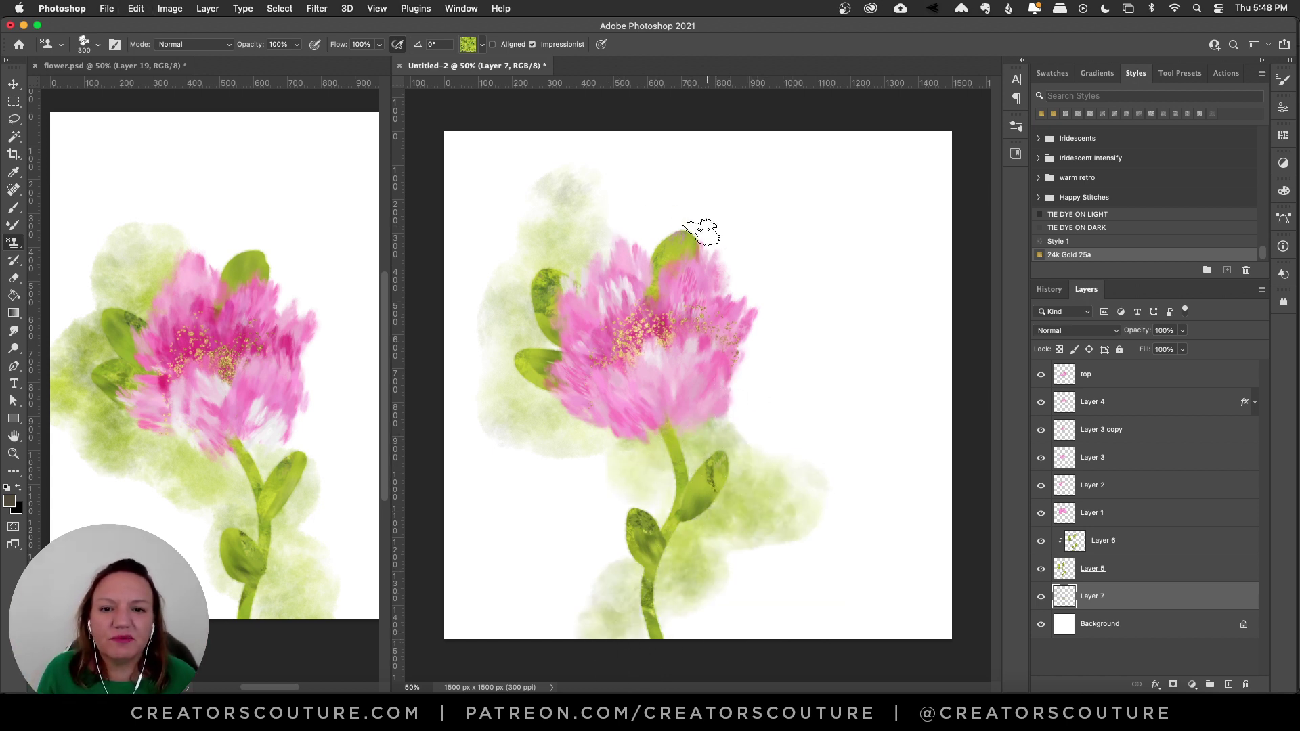